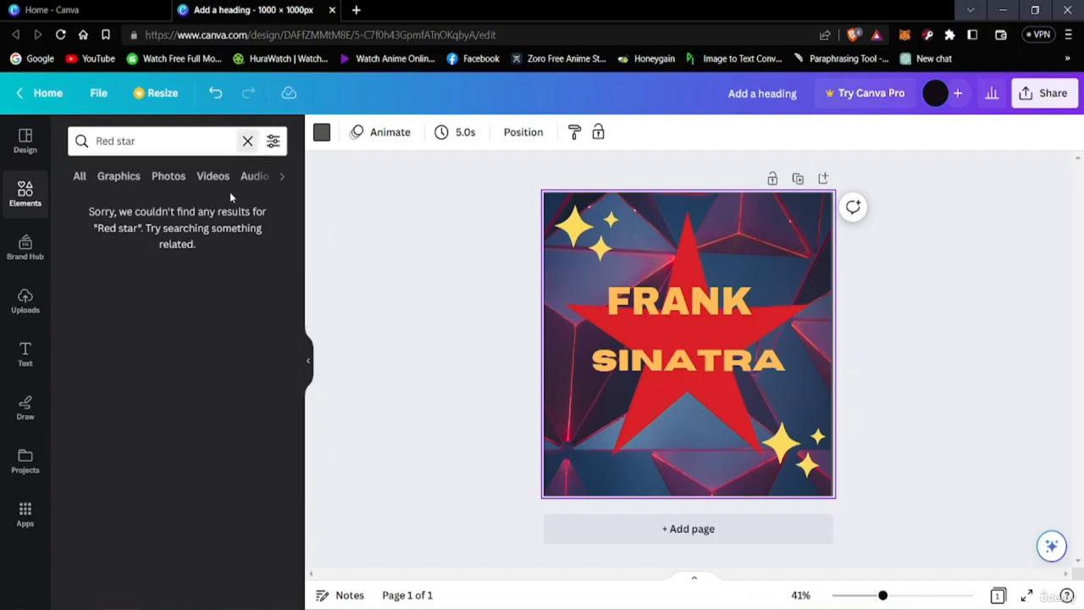
Step: Clear the element search for "Red star" and show the design templates
{"action": "left_click", "coordinate": [247, 141]}
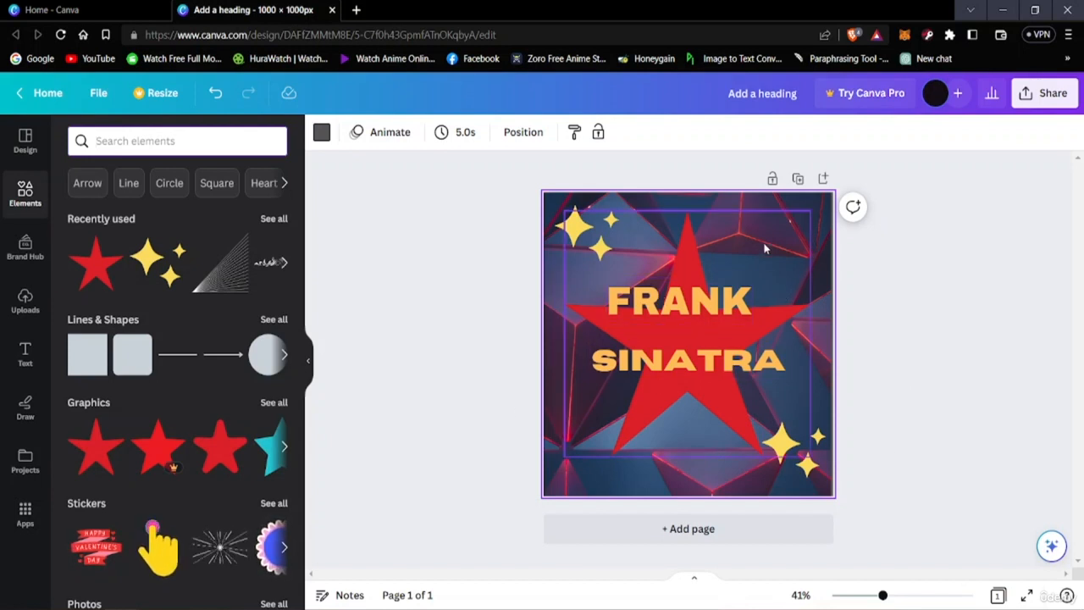
{"action": "left_click", "coordinate": [25, 141]}
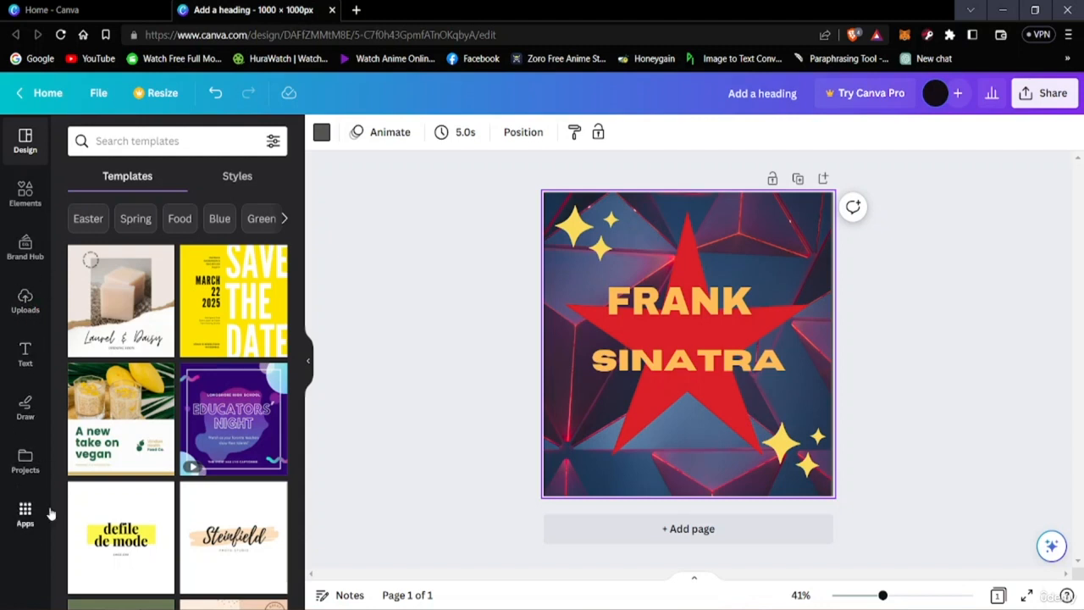
{"action": "left_click", "coordinate": [335, 353]}
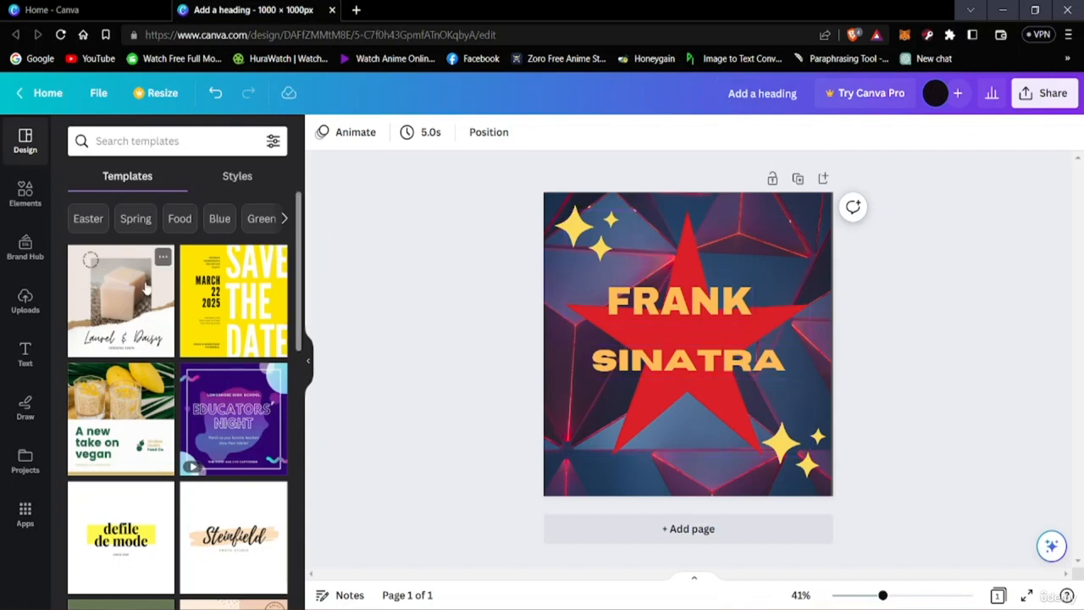
Step: Browse the suggested design templates to see which layouts are offered for this canvas
{"action": "scroll", "coordinate": [228, 320], "scroll_direction": "down", "scroll_amount": 3}
{"action": "scroll", "coordinate": [219, 329], "scroll_direction": "up", "scroll_amount": 3}
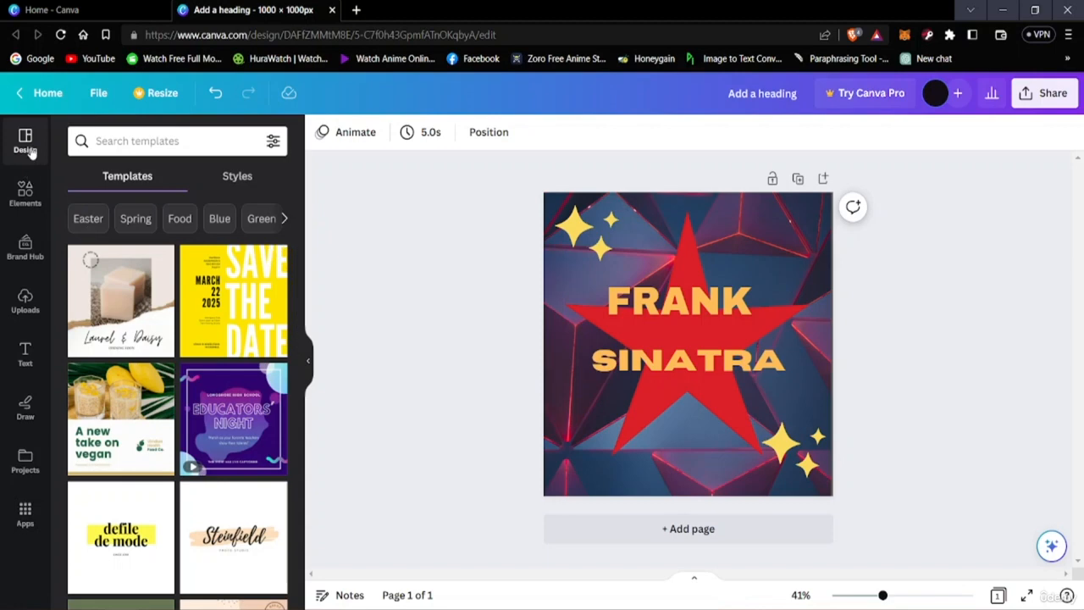
{"action": "scroll", "coordinate": [220, 288], "scroll_direction": "down", "scroll_amount": 2}
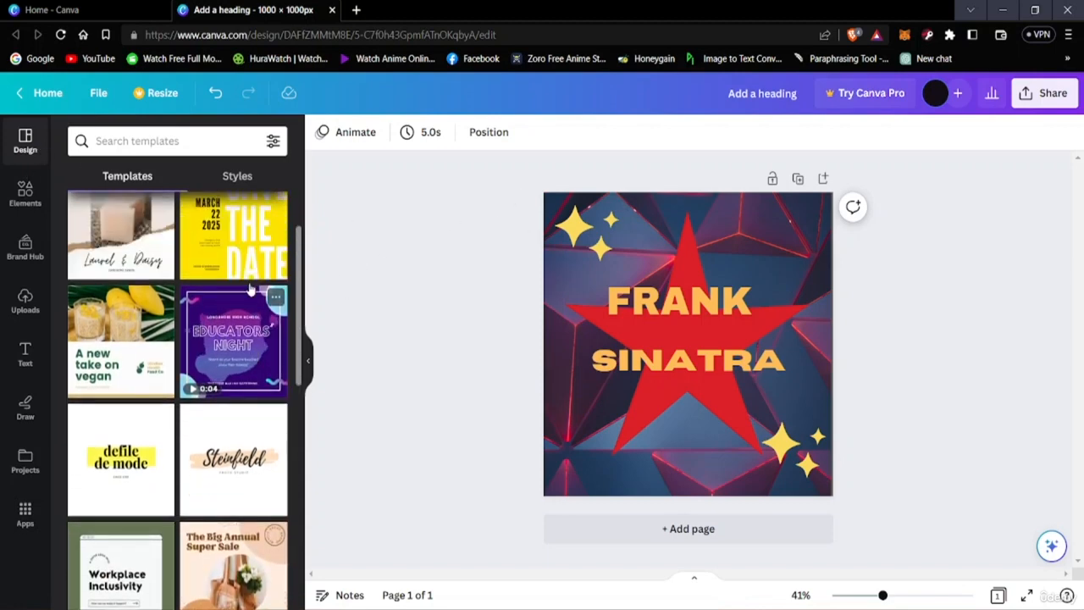
{"action": "scroll", "coordinate": [197, 293], "scroll_direction": "up", "scroll_amount": 2}
{"action": "scroll", "coordinate": [197, 293], "scroll_direction": "down", "scroll_amount": 7}
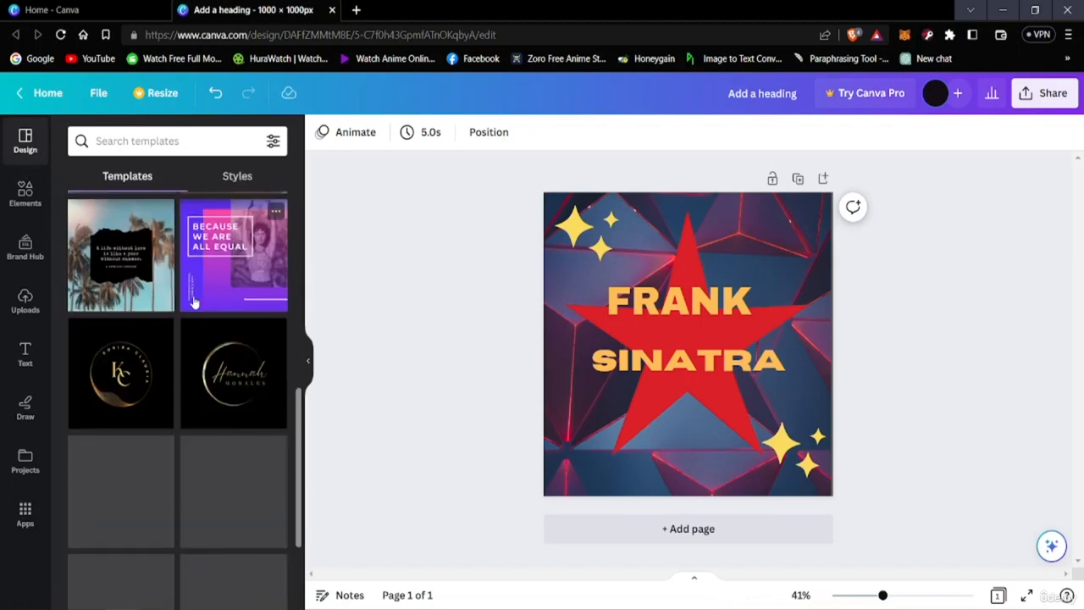
{"action": "scroll", "coordinate": [193, 312], "scroll_direction": "up", "scroll_amount": 3}
{"action": "scroll", "coordinate": [203, 325], "scroll_direction": "up", "scroll_amount": 4}
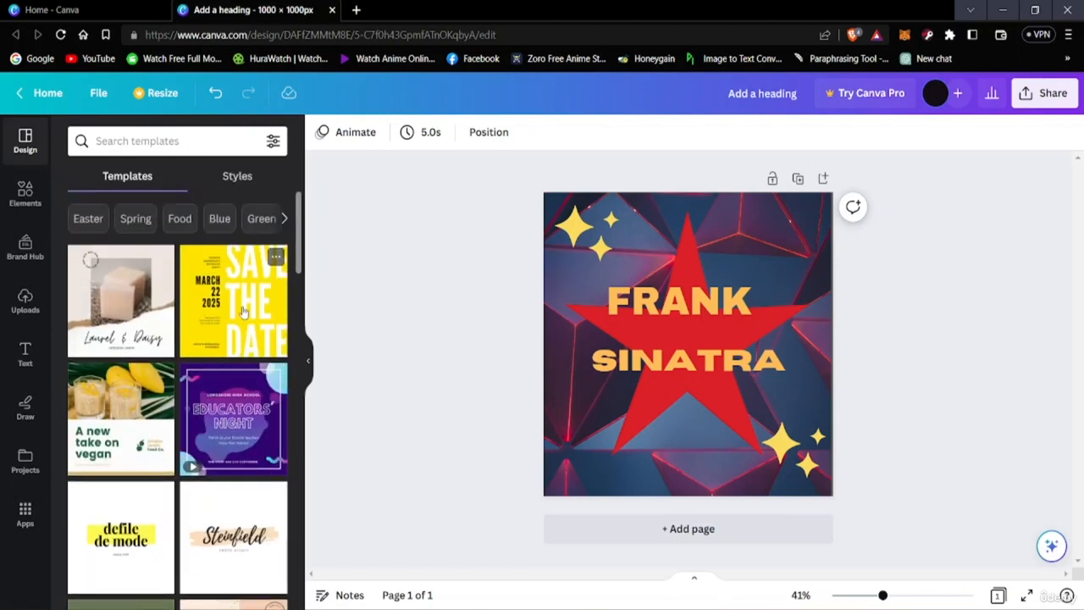
{"action": "scroll", "coordinate": [163, 364], "scroll_direction": "down", "scroll_amount": 1}
{"action": "scroll", "coordinate": [163, 364], "scroll_direction": "down", "scroll_amount": 6}
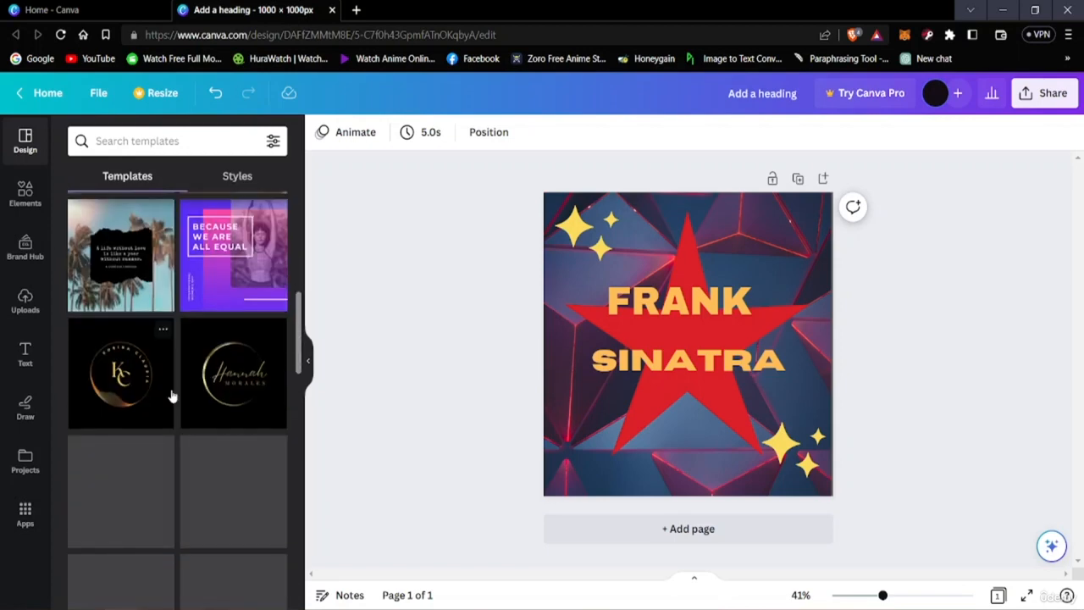
{"action": "scroll", "coordinate": [169, 395], "scroll_direction": "up", "scroll_amount": 6}
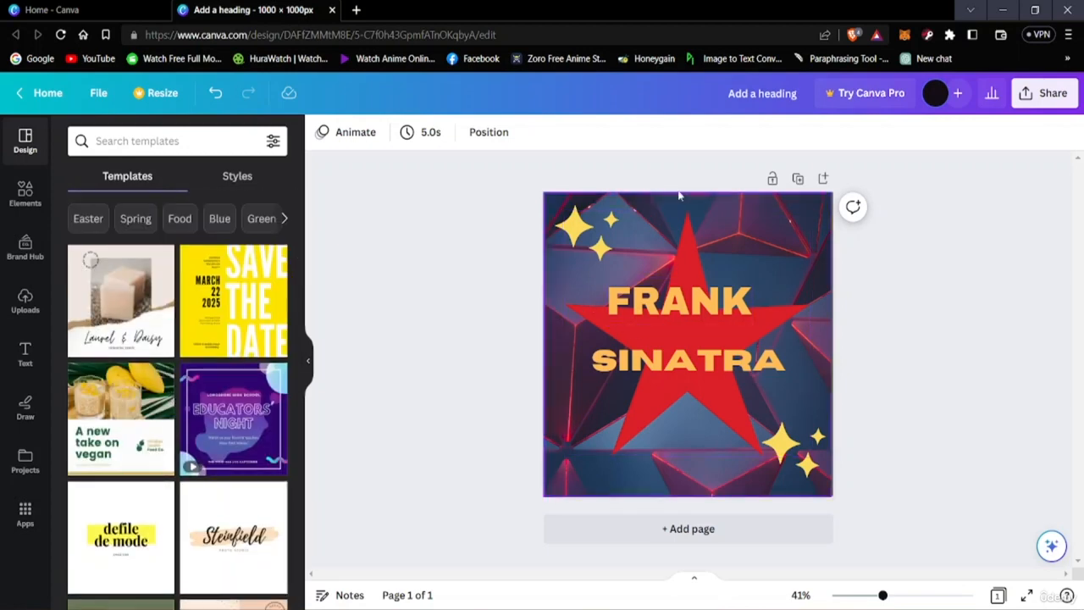
{"action": "scroll", "coordinate": [252, 306], "scroll_direction": "down", "scroll_amount": 2}
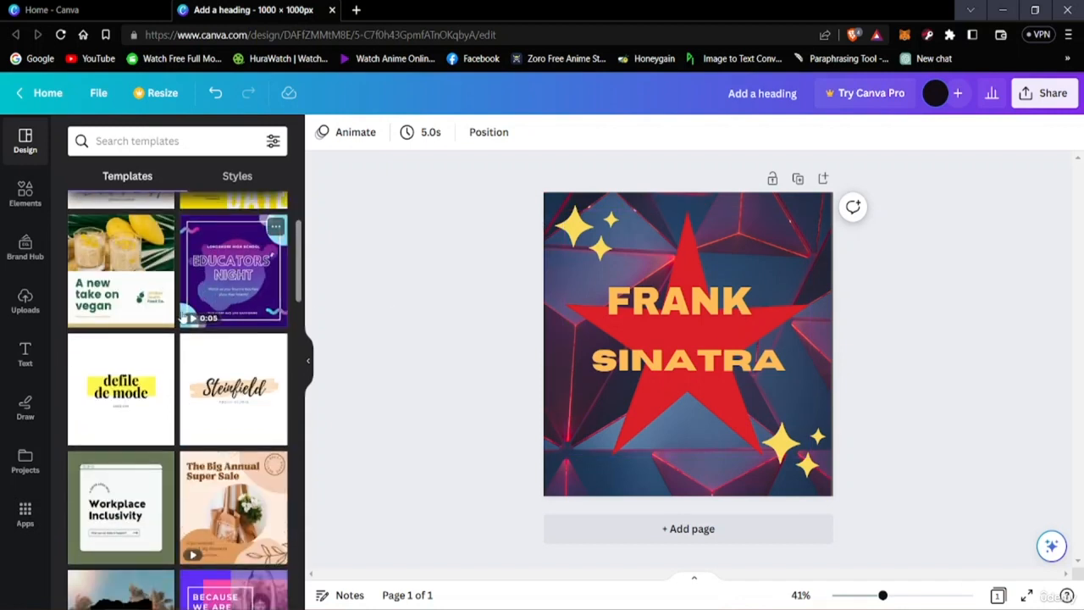
{"action": "scroll", "coordinate": [180, 313], "scroll_direction": "up", "scroll_amount": 2}
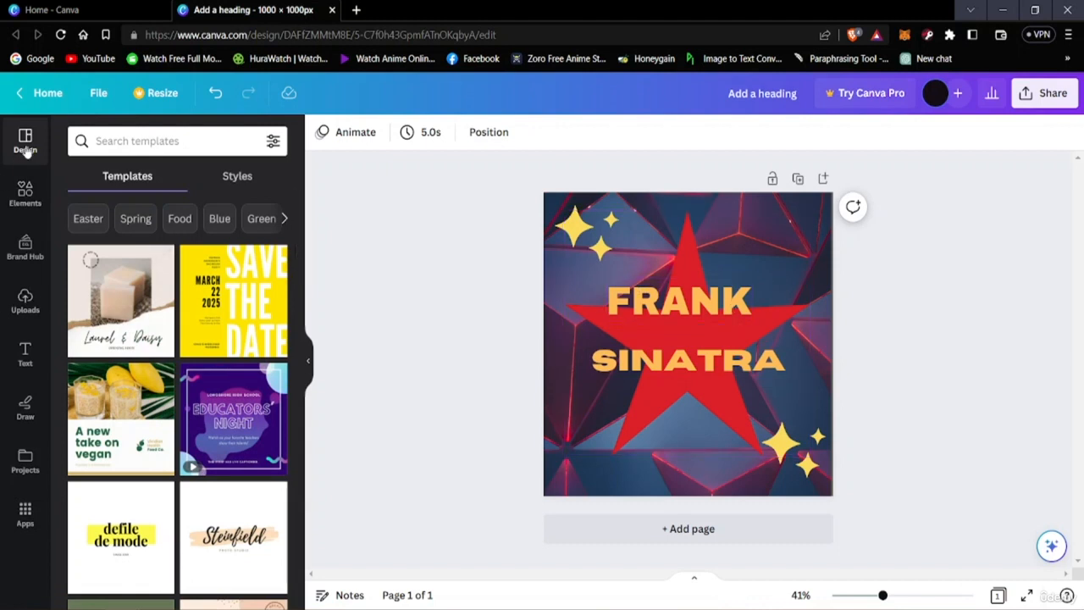
{"action": "right_click", "coordinate": [24, 276]}
{"action": "left_click", "coordinate": [370, 336]}
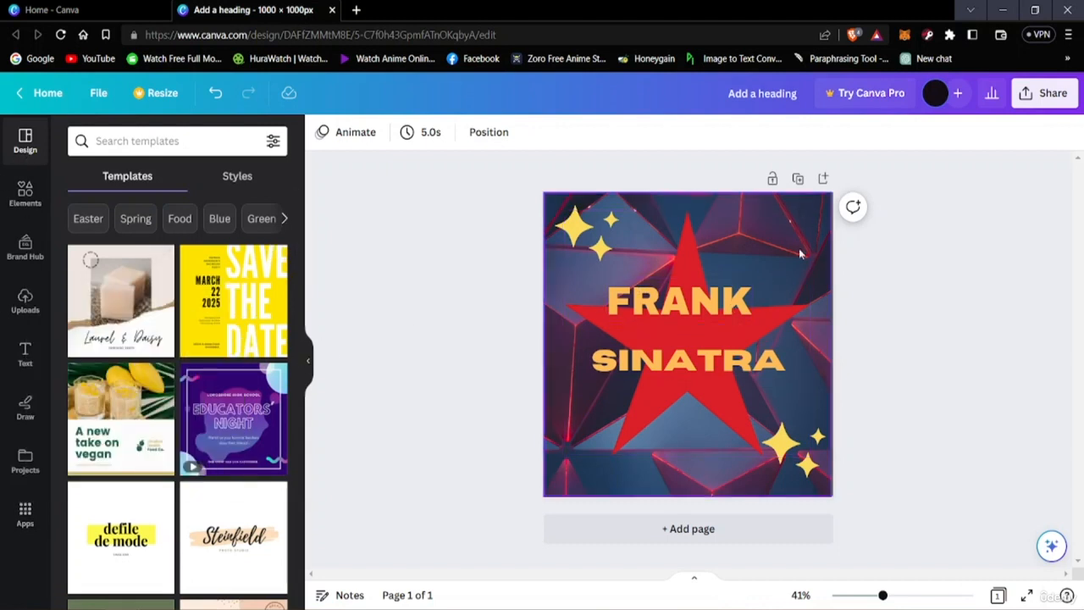
Step: Delete the "FRANK" and "SINATRA" text lines from the design
{"action": "right_click", "coordinate": [692, 303]}
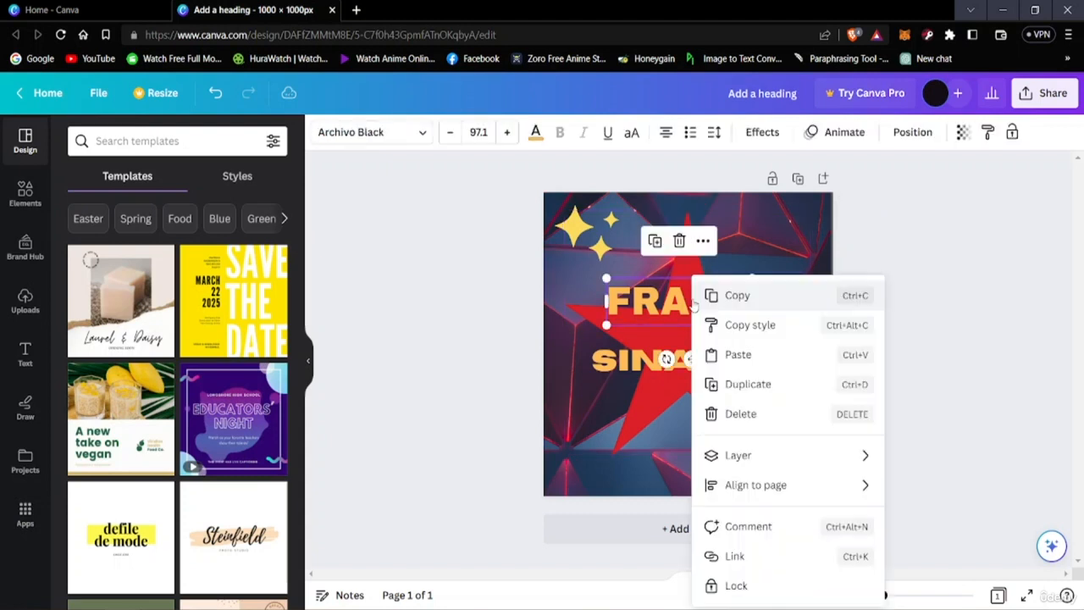
{"action": "left_click", "coordinate": [680, 240]}
{"action": "left_click", "coordinate": [679, 241]}
{"action": "left_click", "coordinate": [670, 372]}
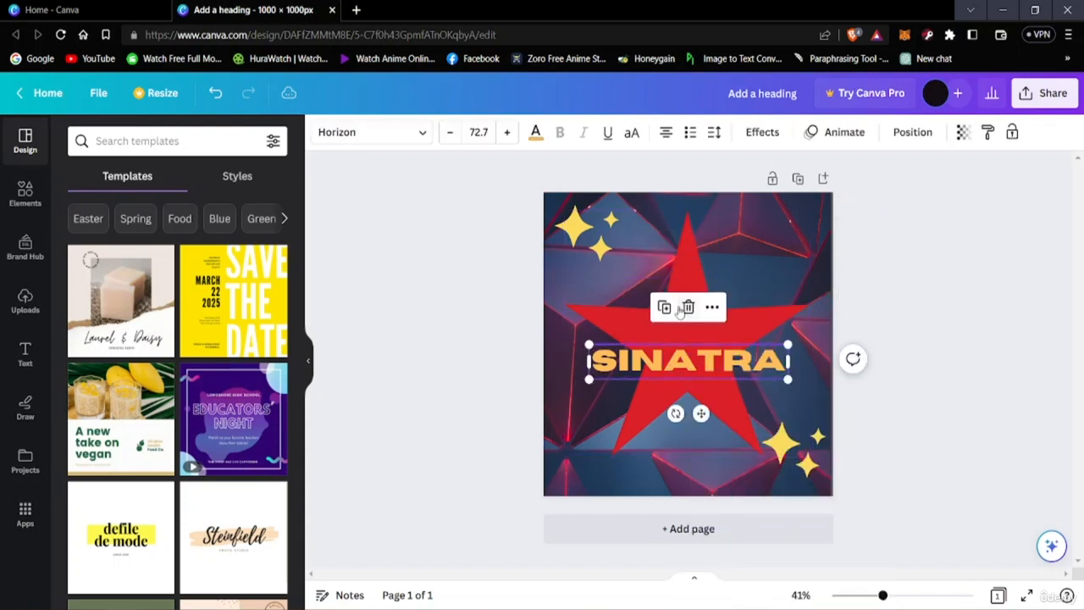
{"action": "left_click", "coordinate": [679, 309]}
{"action": "left_click", "coordinate": [687, 308]}
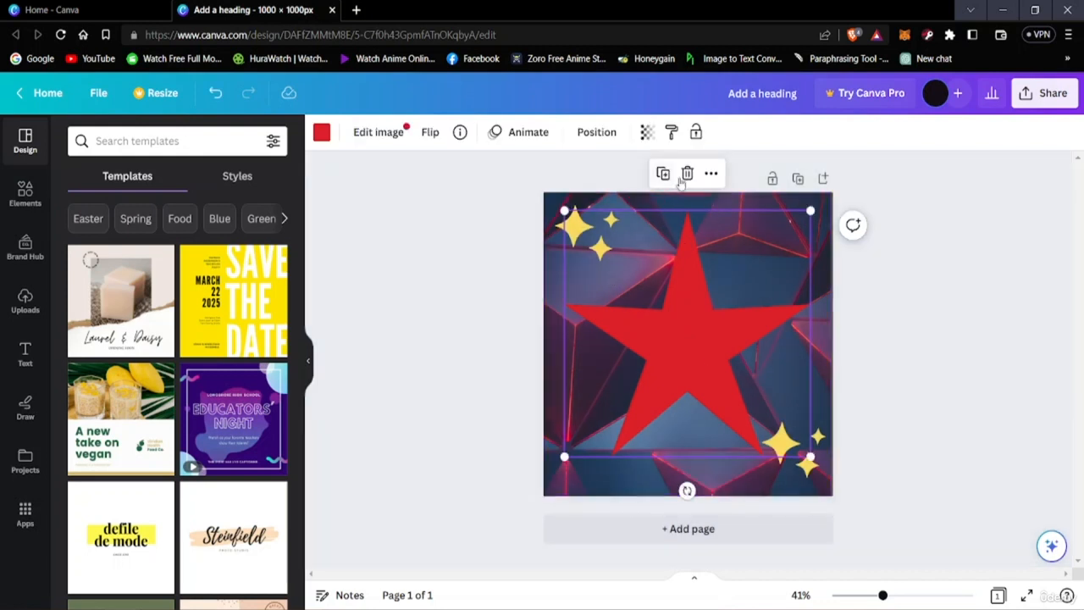
Step: Delete the red star and both yellow sparkle graphics from the design
{"action": "left_click", "coordinate": [685, 173]}
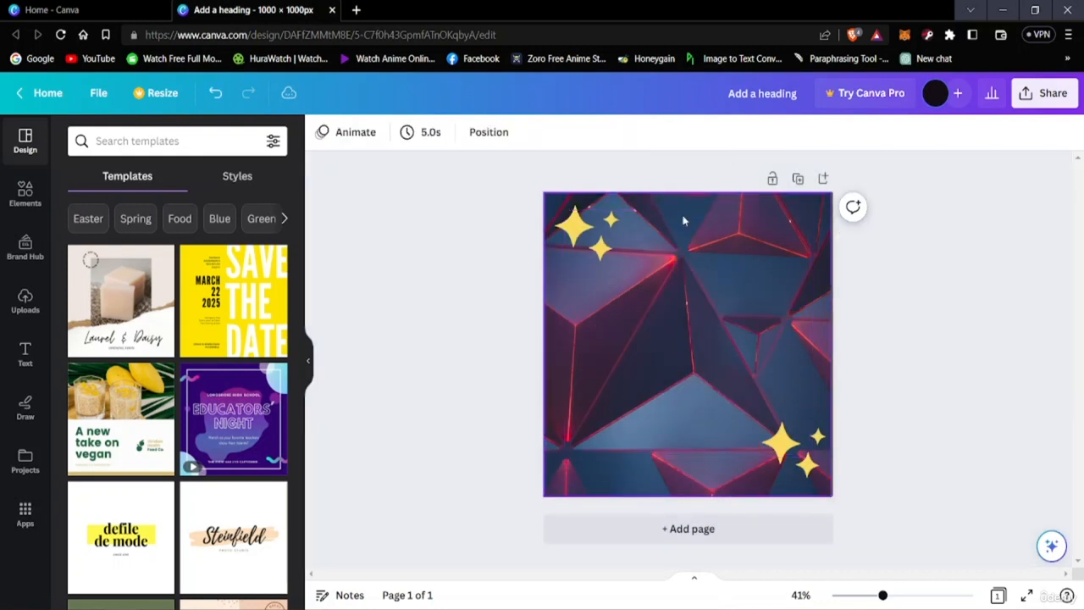
{"action": "left_click", "coordinate": [603, 251]}
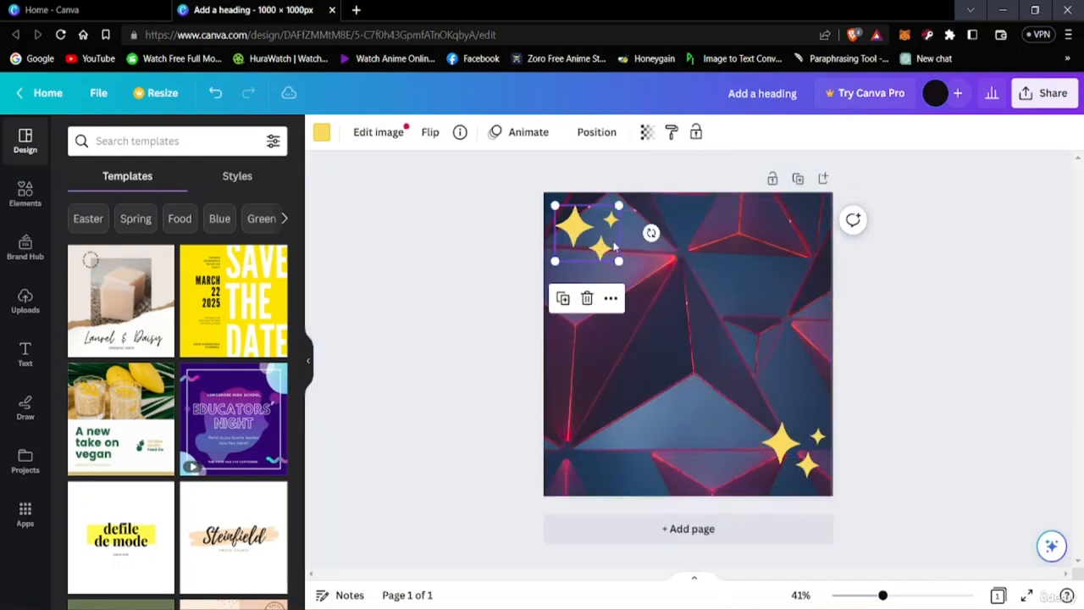
{"action": "left_click", "coordinate": [590, 298]}
{"action": "left_click", "coordinate": [771, 433]}
{"action": "key", "text": "Delete"}
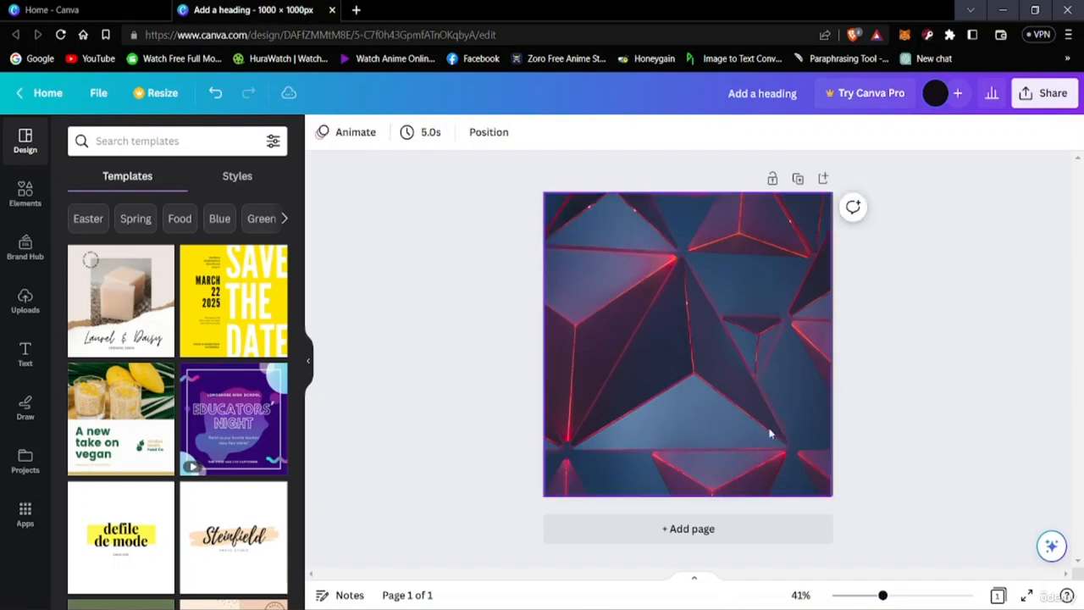
Step: Remove the geometric background image, leaving only the plain page background
{"action": "left_click", "coordinate": [697, 357]}
{"action": "left_click", "coordinate": [687, 532]}
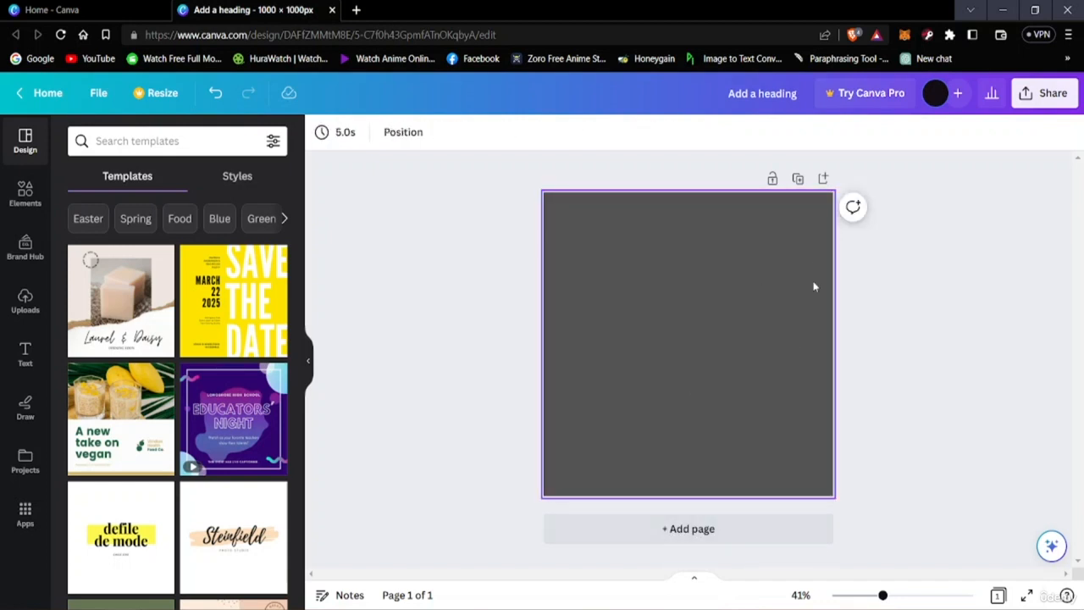
{"action": "left_click", "coordinate": [698, 392]}
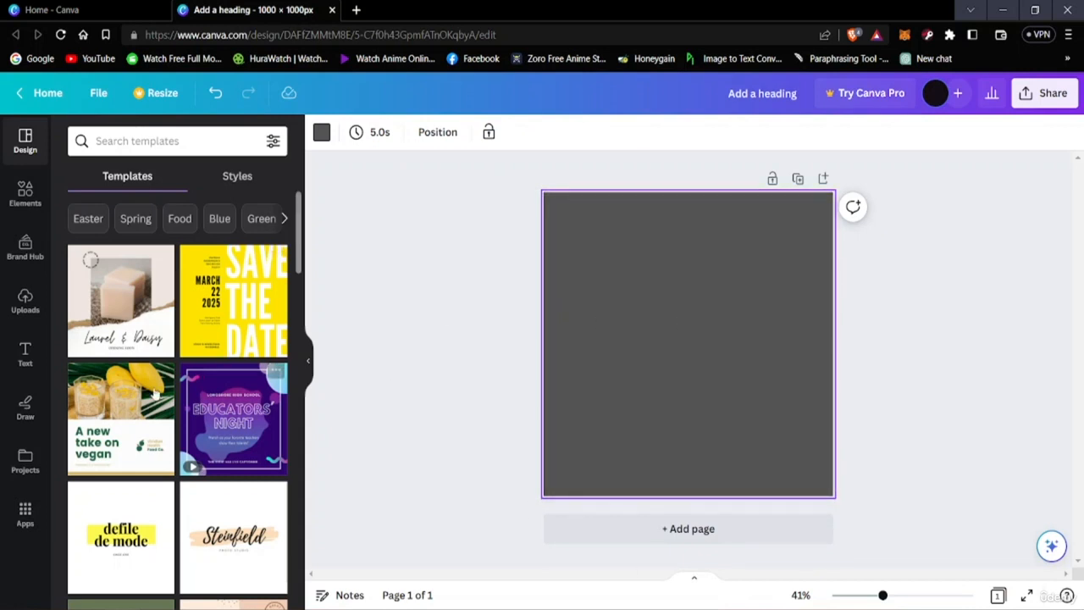
Step: Search the design templates for "wedding cards"
{"action": "scroll", "coordinate": [135, 395], "scroll_direction": "down", "scroll_amount": 2}
{"action": "scroll", "coordinate": [136, 355], "scroll_direction": "up", "scroll_amount": 2}
{"action": "left_click", "coordinate": [144, 141]}
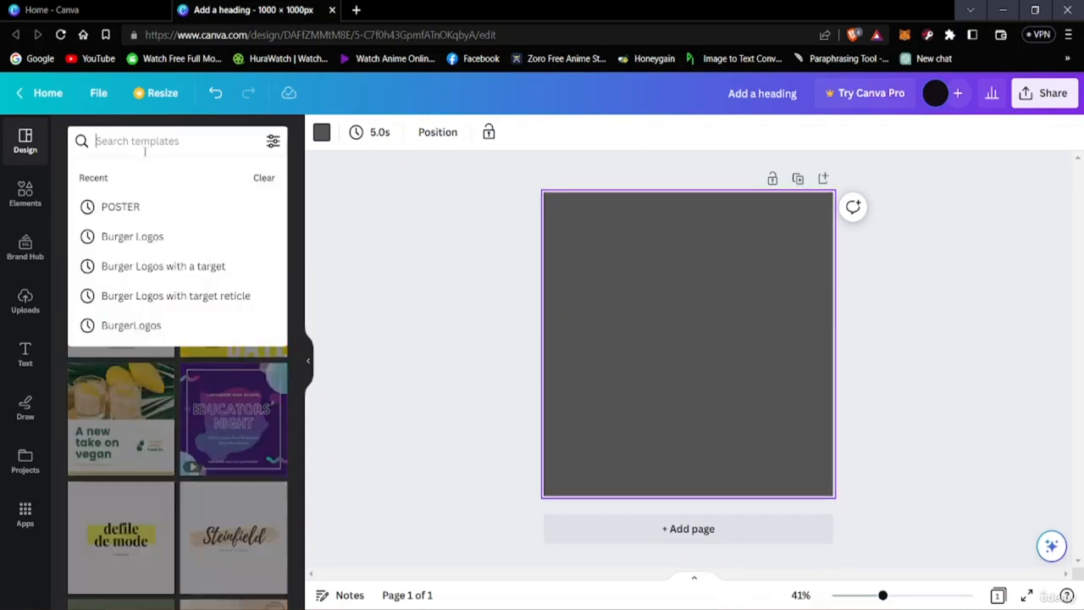
{"action": "type", "text": "wedding"}
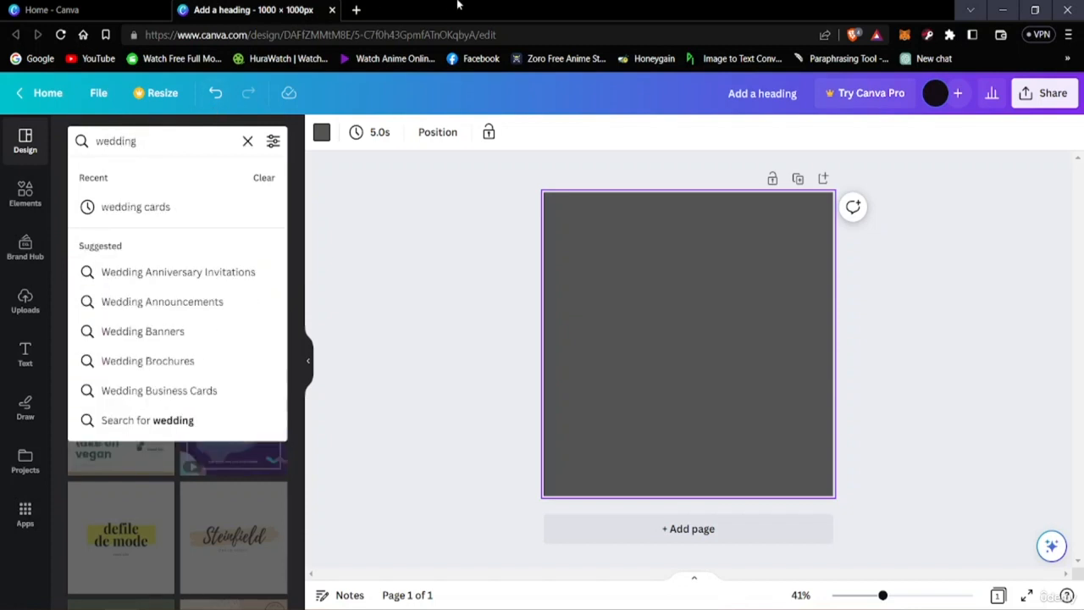
{"action": "left_click", "coordinate": [108, 205]}
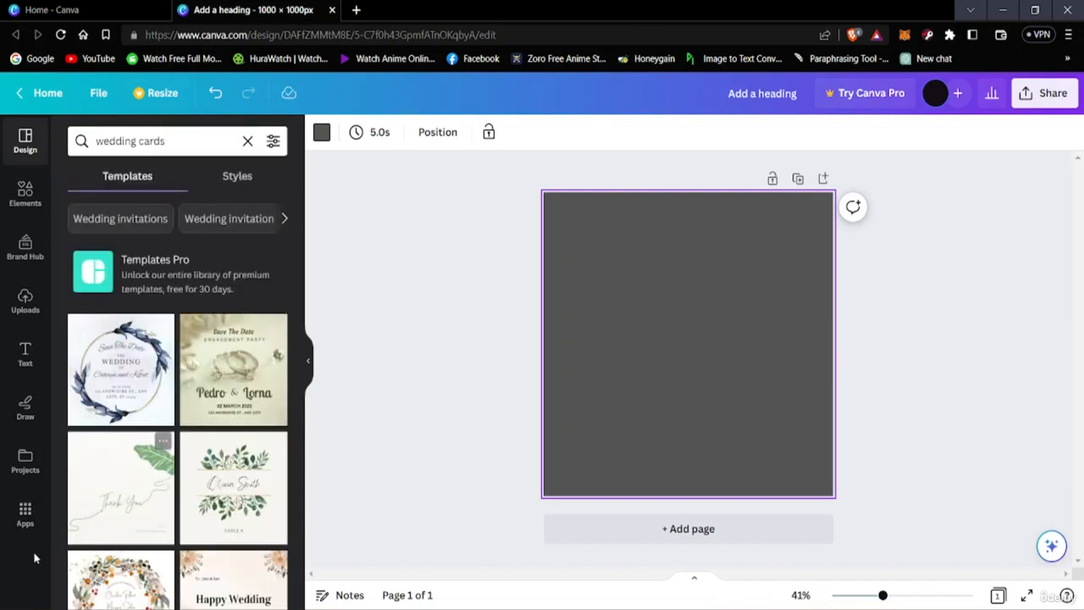
Step: Examine the wedding card templates to compare the available invitation and thank-you designs
{"action": "scroll", "coordinate": [132, 527], "scroll_direction": "down", "scroll_amount": 1}
{"action": "scroll", "coordinate": [131, 526], "scroll_direction": "down", "scroll_amount": 2}
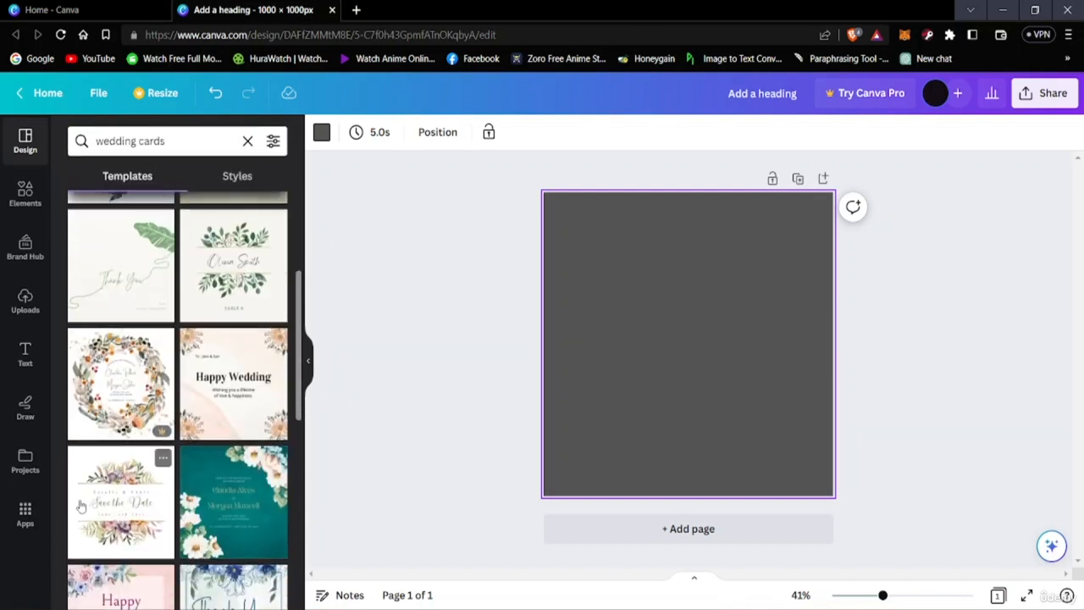
{"action": "scroll", "coordinate": [162, 496], "scroll_direction": "down", "scroll_amount": 6}
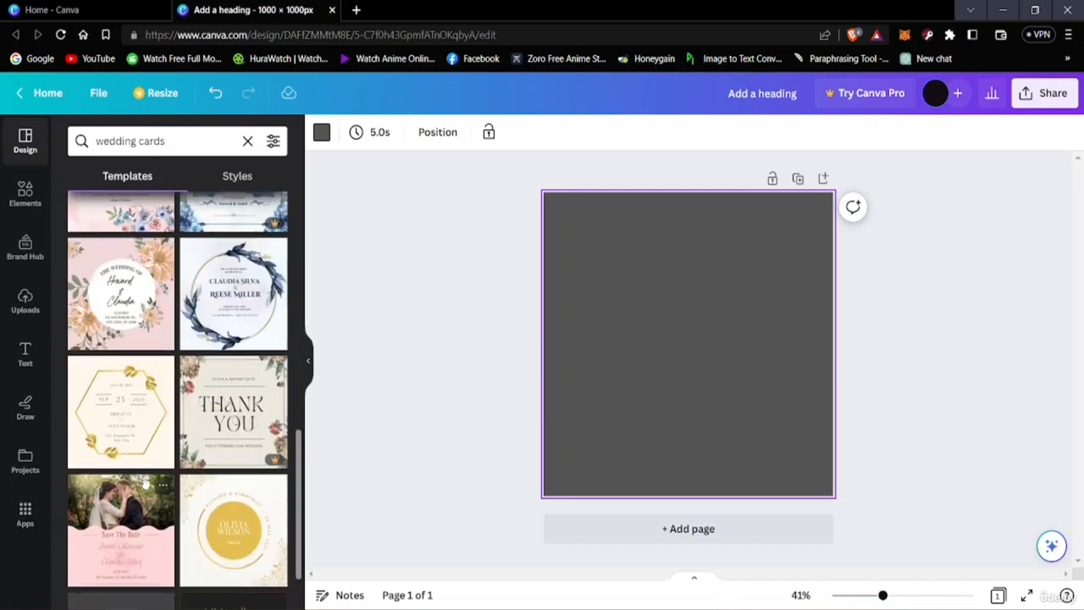
{"action": "scroll", "coordinate": [145, 483], "scroll_direction": "down", "scroll_amount": 7}
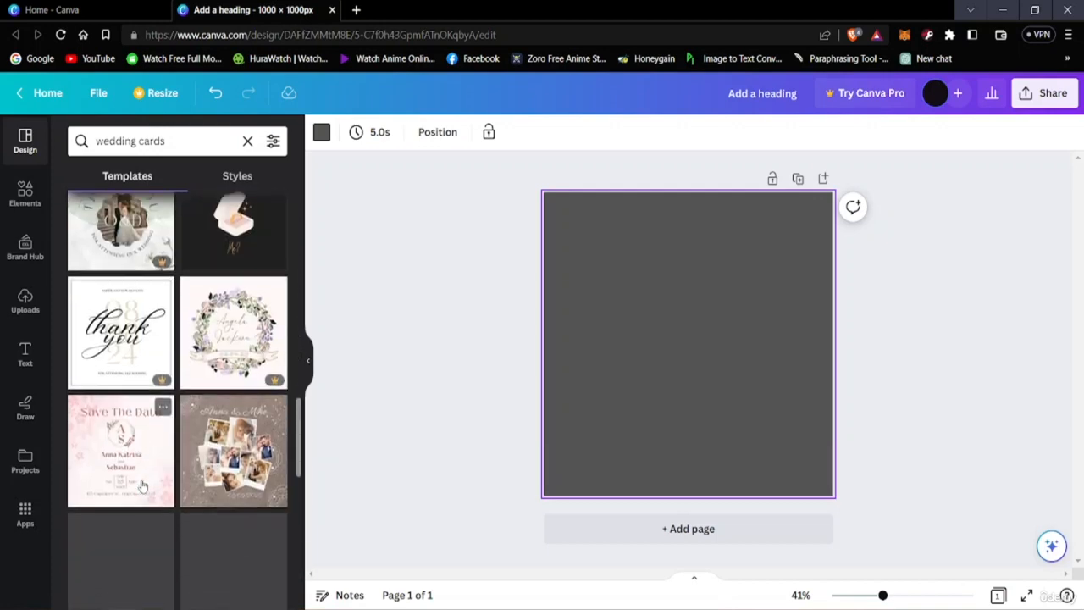
{"action": "scroll", "coordinate": [114, 491], "scroll_direction": "down", "scroll_amount": 4}
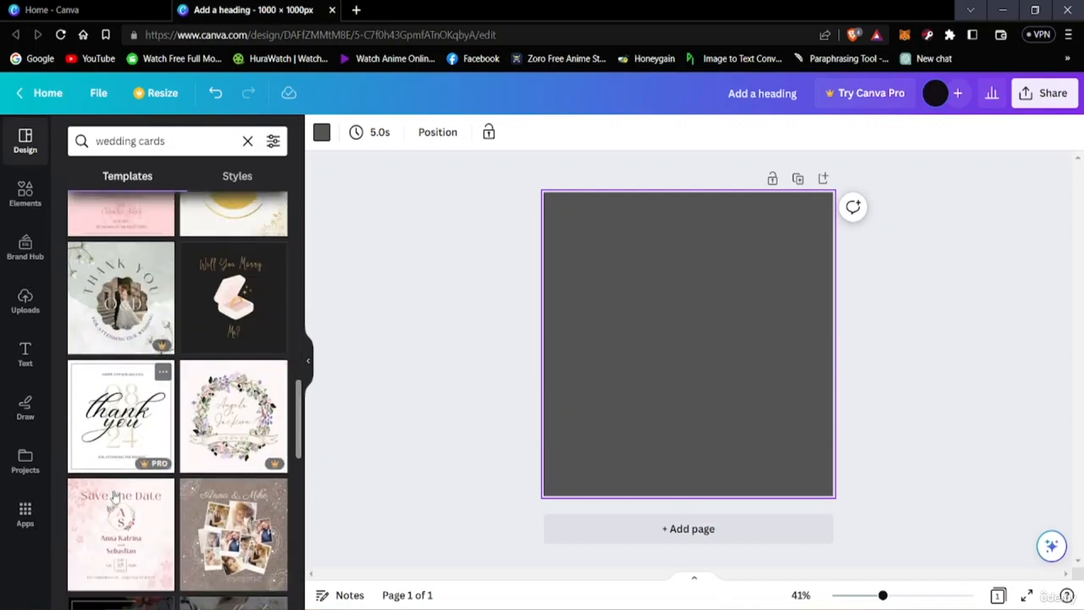
{"action": "scroll", "coordinate": [115, 491], "scroll_direction": "down", "scroll_amount": 4}
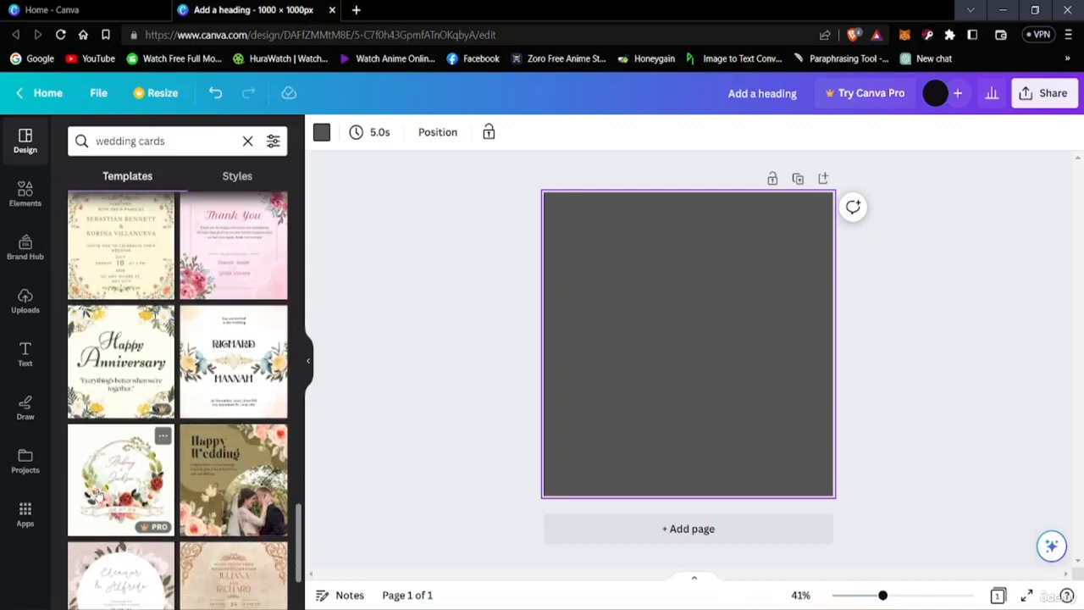
{"action": "scroll", "coordinate": [105, 489], "scroll_direction": "down", "scroll_amount": 6}
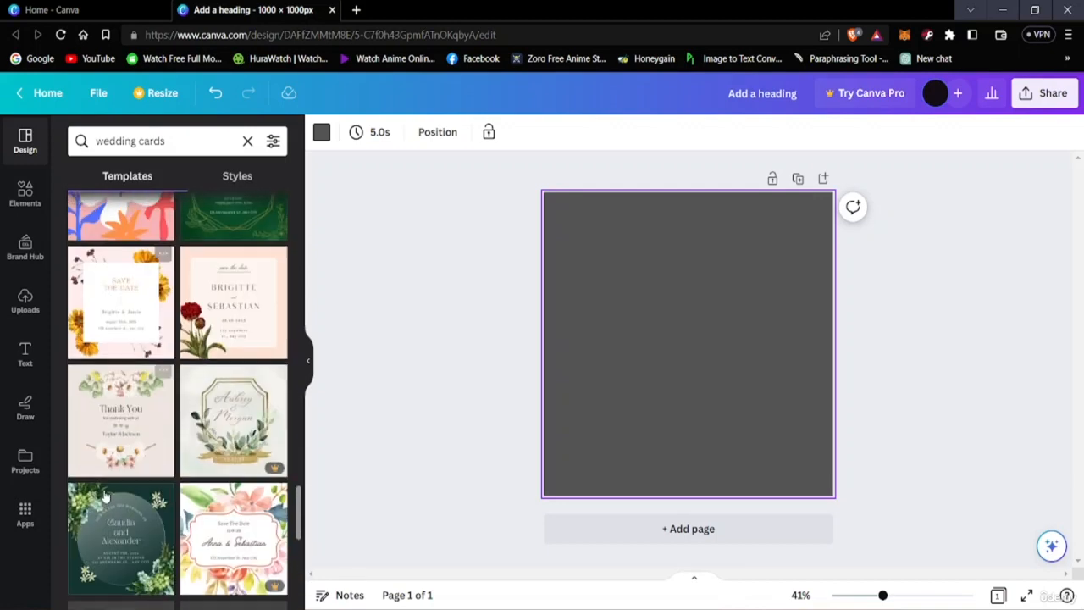
{"action": "scroll", "coordinate": [107, 488], "scroll_direction": "down", "scroll_amount": 2}
{"action": "scroll", "coordinate": [106, 487], "scroll_direction": "down", "scroll_amount": 2}
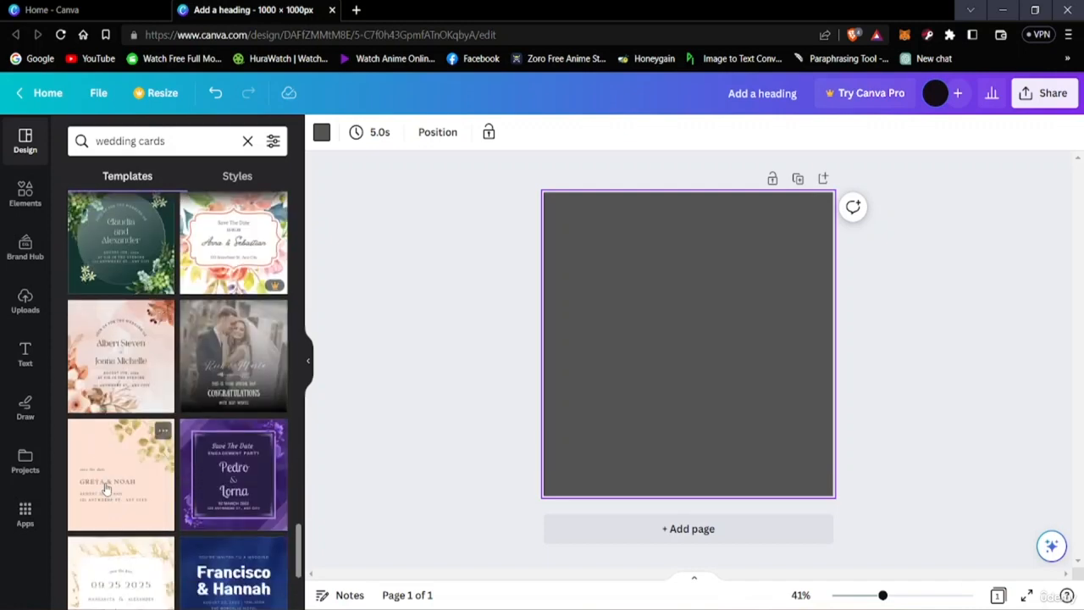
{"action": "scroll", "coordinate": [215, 532], "scroll_direction": "up", "scroll_amount": 10}
{"action": "scroll", "coordinate": [211, 526], "scroll_direction": "up", "scroll_amount": 10}
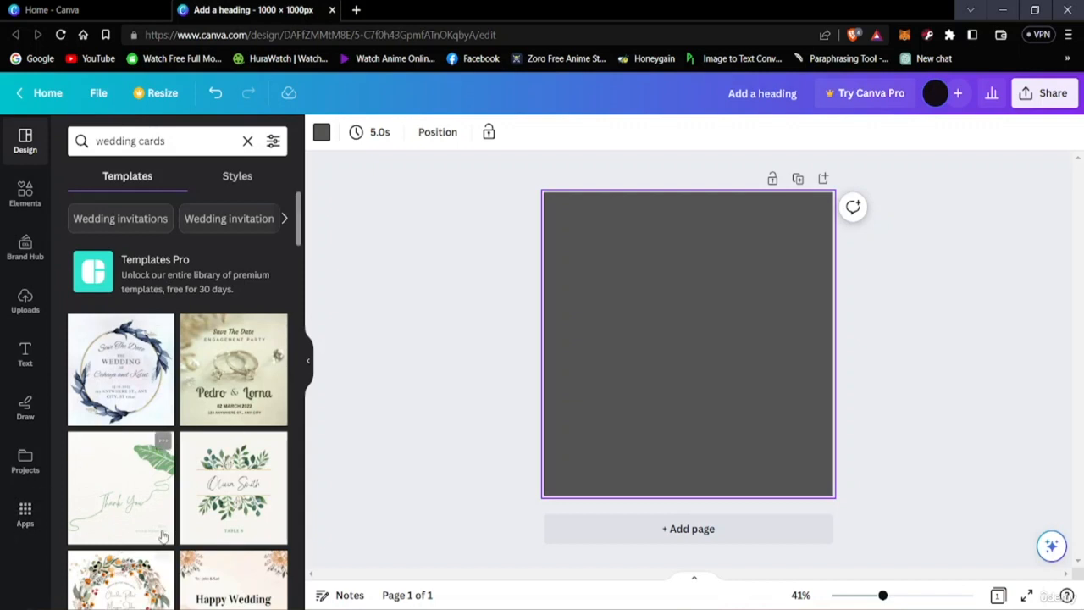
{"action": "scroll", "coordinate": [236, 432], "scroll_direction": "down", "scroll_amount": 2}
{"action": "scroll", "coordinate": [161, 381], "scroll_direction": "up", "scroll_amount": 3}
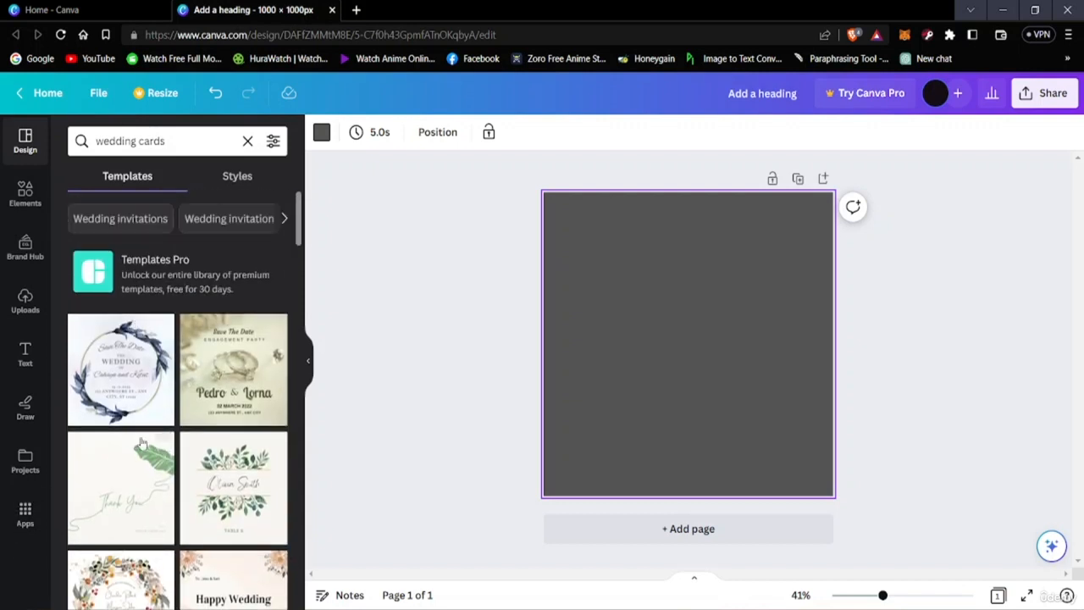
Step: Apply the "Save The Date" wedding template with the blue leaf wreath and gold ring to the blank page
{"action": "left_click", "coordinate": [114, 392]}
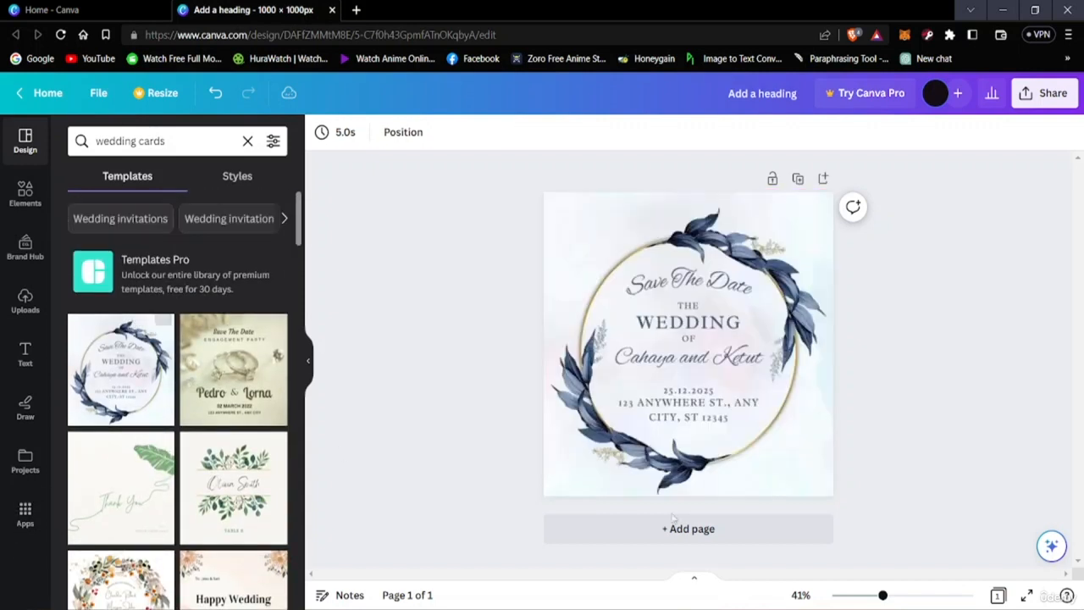
{"action": "left_click", "coordinate": [738, 413]}
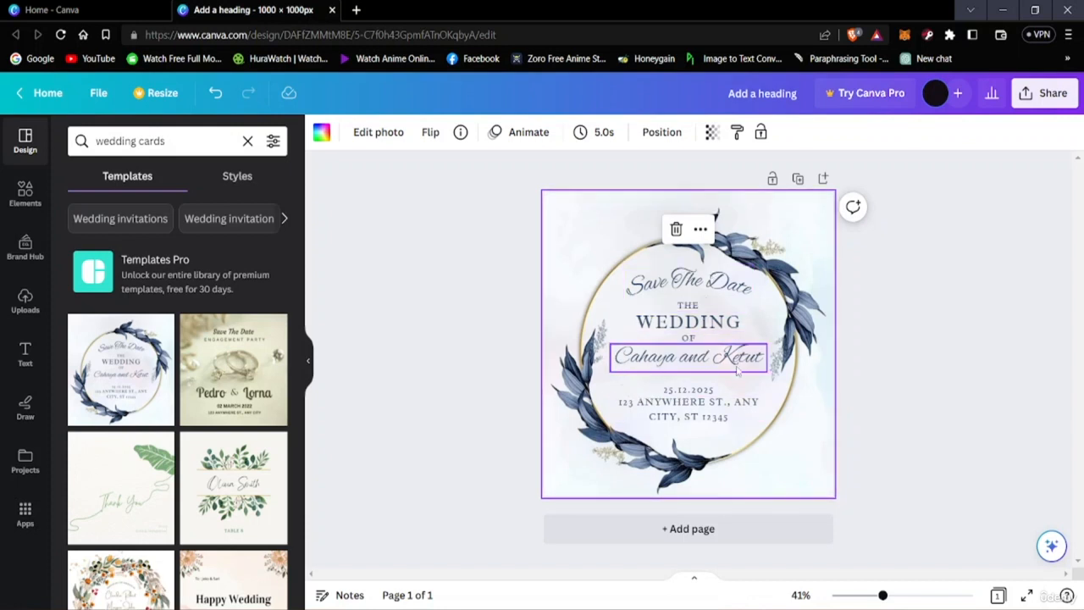
Step: Replace both names in the couple's line with the new couple's first names, keeping "and" between them
{"action": "left_click", "coordinate": [688, 363]}
{"action": "double_click", "coordinate": [669, 369]}
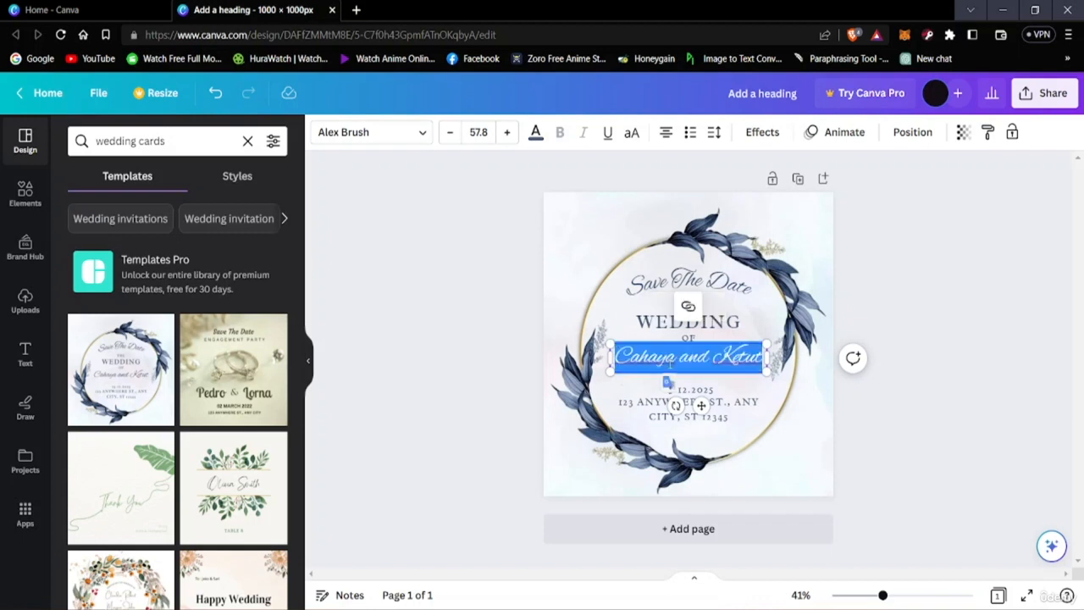
{"action": "left_click", "coordinate": [669, 356]}
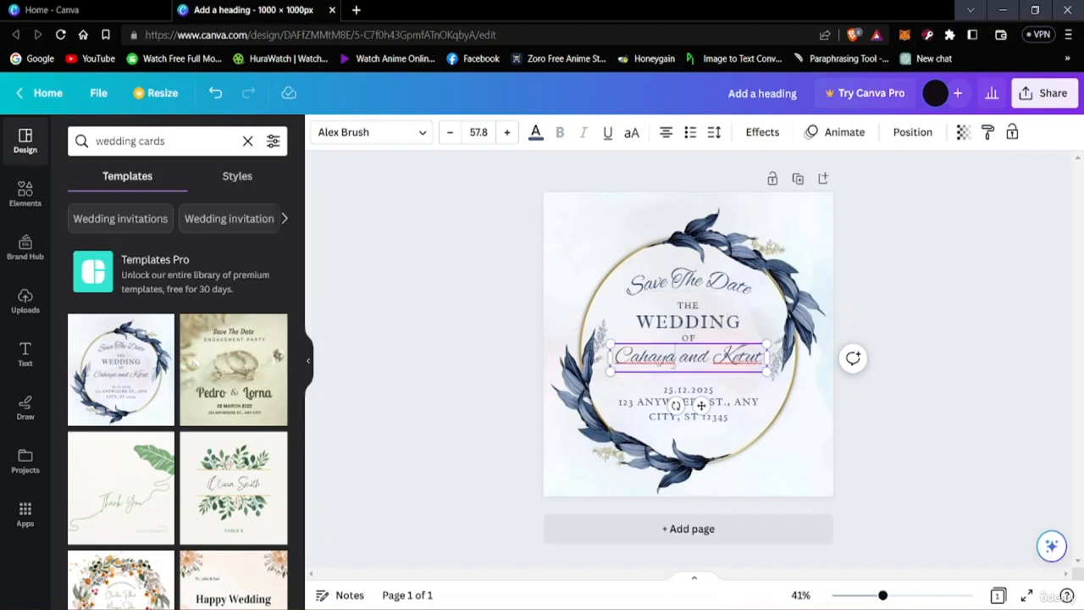
{"action": "key", "text": "BackSpace"}
{"action": "key", "text": "BackSpace"}
{"action": "key", "text": "BackSpace"}
{"action": "key", "text": "BackSpace"}
{"action": "key", "text": "BackSpace"}
{"action": "key", "text": "BackSpace"}
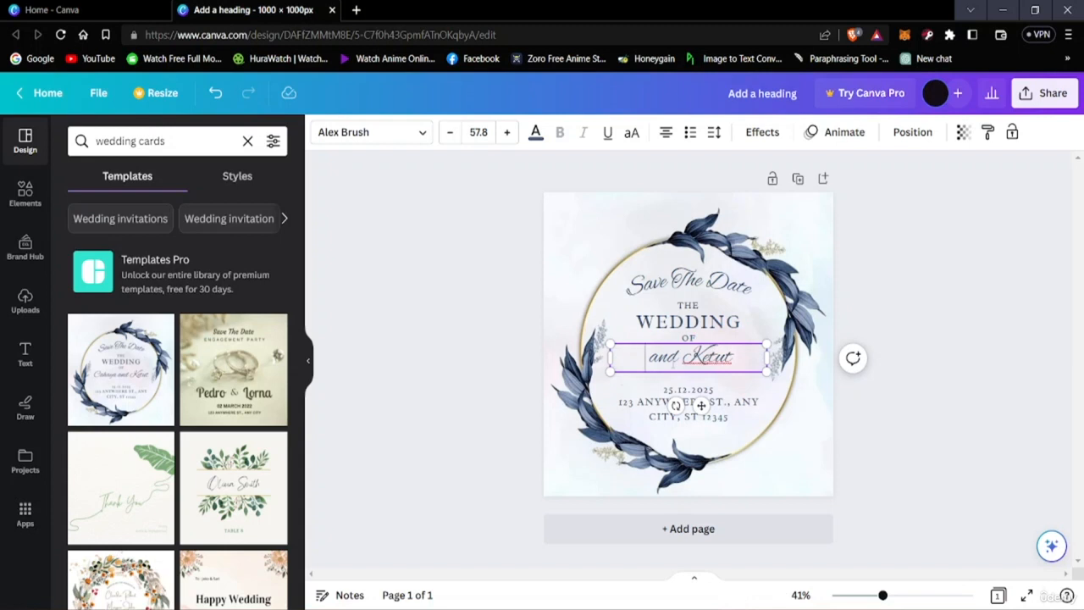
{"action": "type", "text": "Steve"}
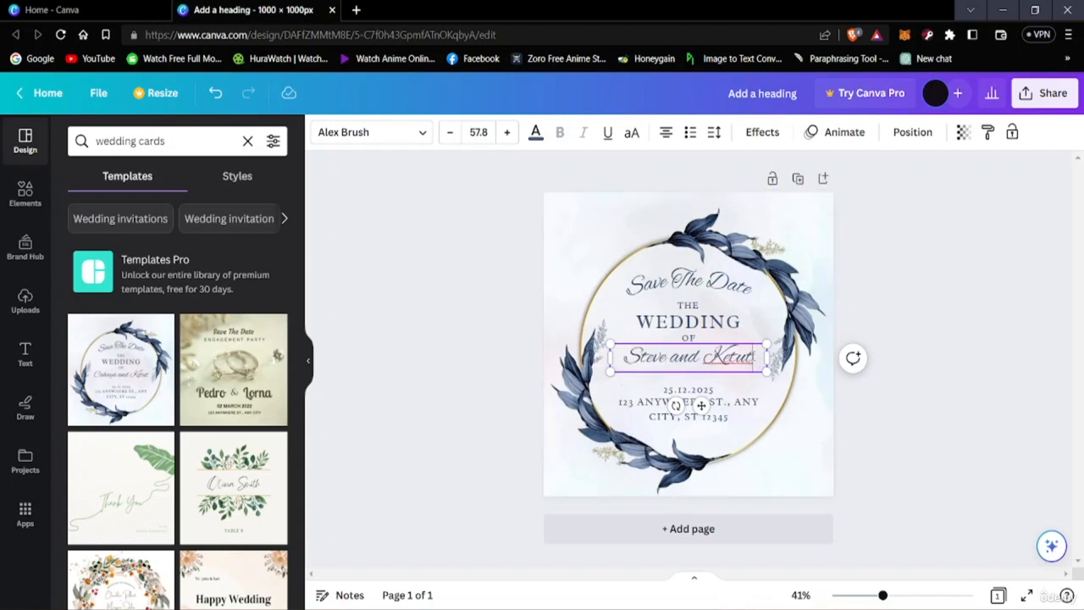
{"action": "key", "text": "BackSpace"}
{"action": "key", "text": "BackSpace"}
{"action": "key", "text": "BackSpace"}
{"action": "key", "text": "BackSpace"}
{"action": "key", "text": "BackSpace"}
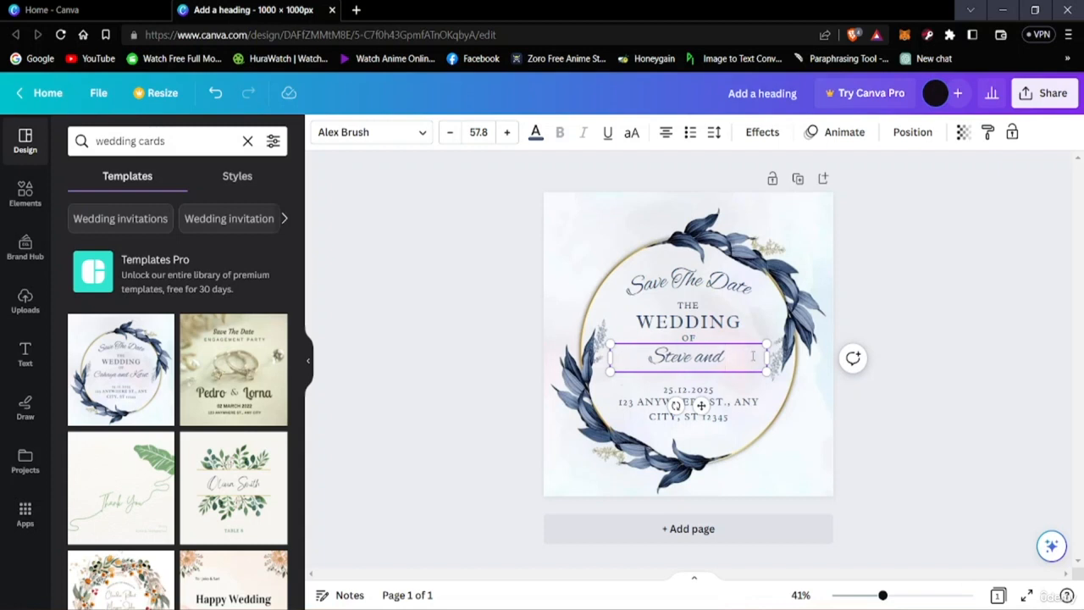
{"action": "type", "text": "Jenny"}
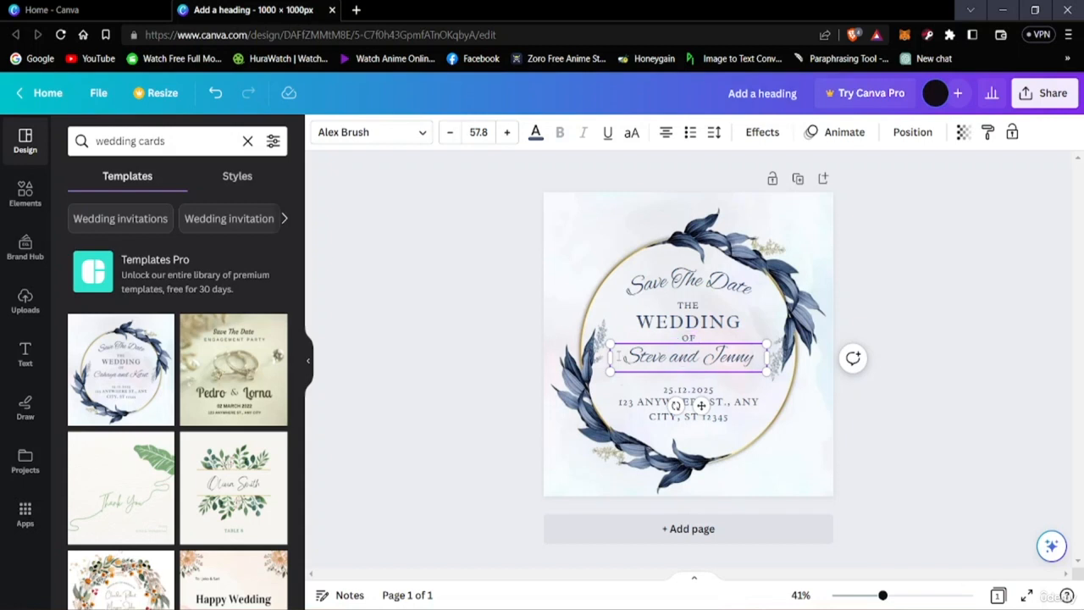
Step: Open Google in a new browser tab and search for "wedding card quotes"
{"action": "left_click", "coordinate": [684, 292]}
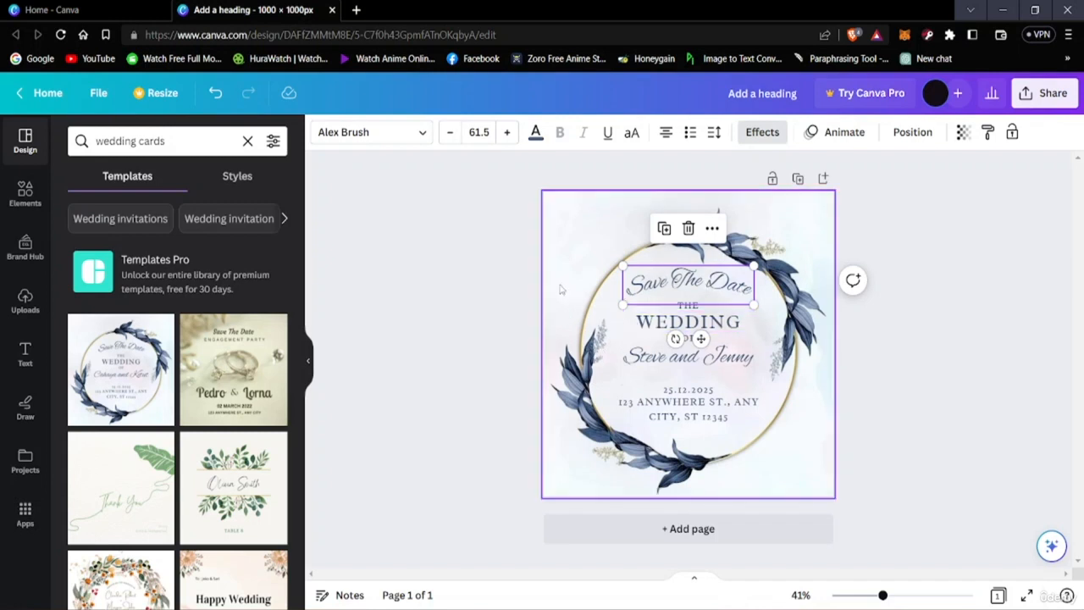
{"action": "left_click", "coordinate": [357, 9]}
{"action": "left_click", "coordinate": [38, 61]}
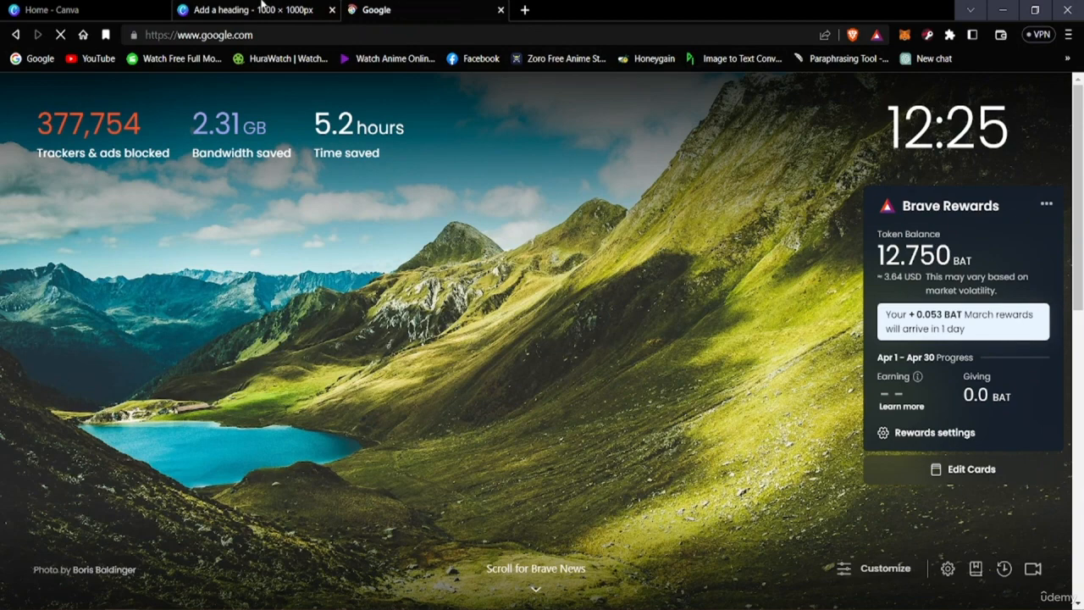
{"action": "left_click", "coordinate": [258, 9]}
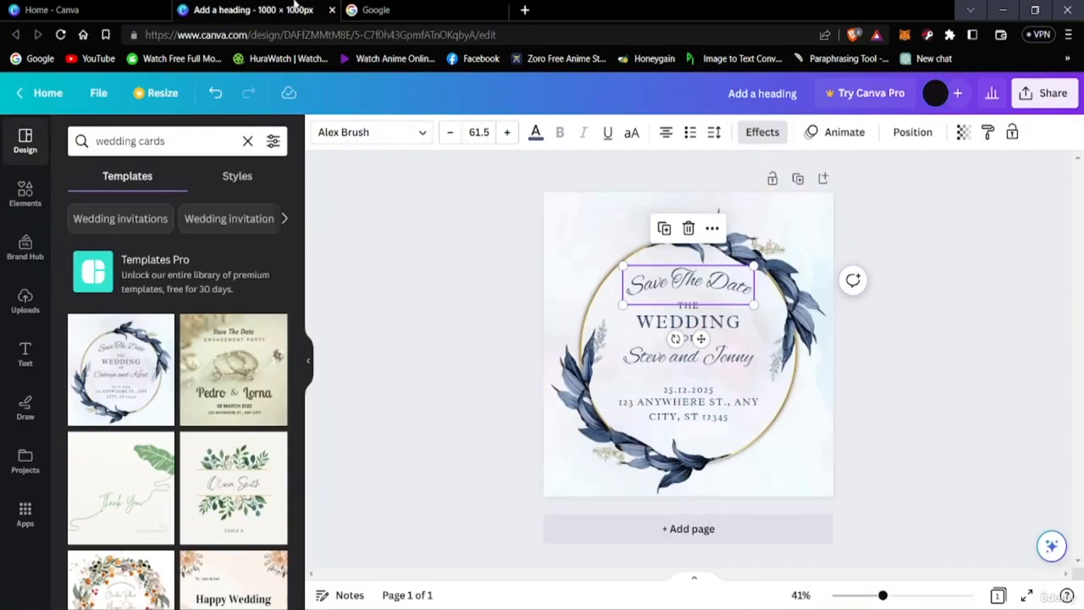
{"action": "left_click", "coordinate": [374, 10]}
{"action": "type", "text": "w"}
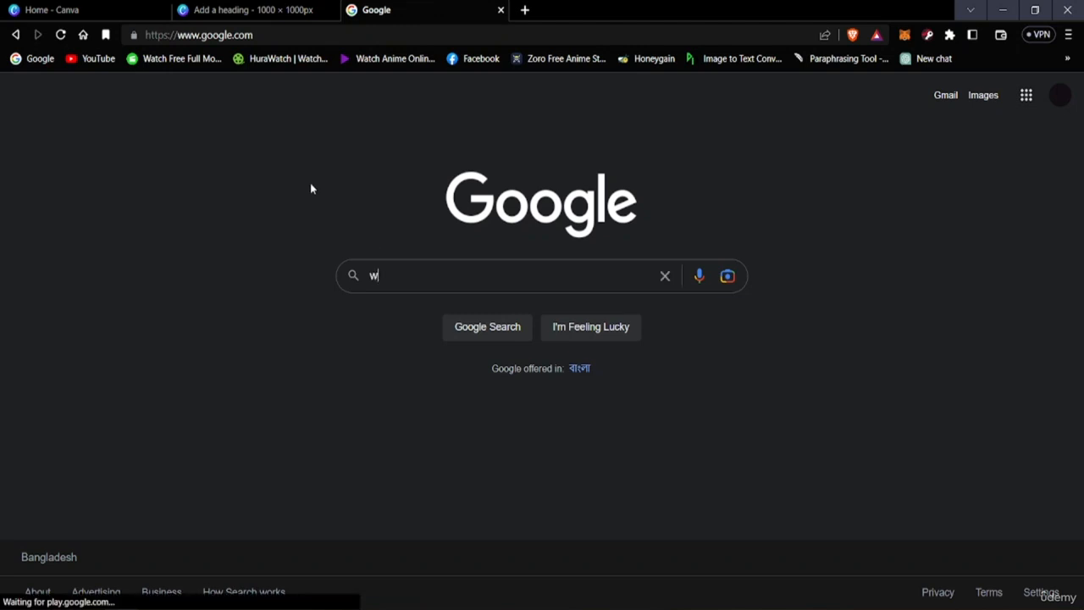
{"action": "type", "text": "edding "}
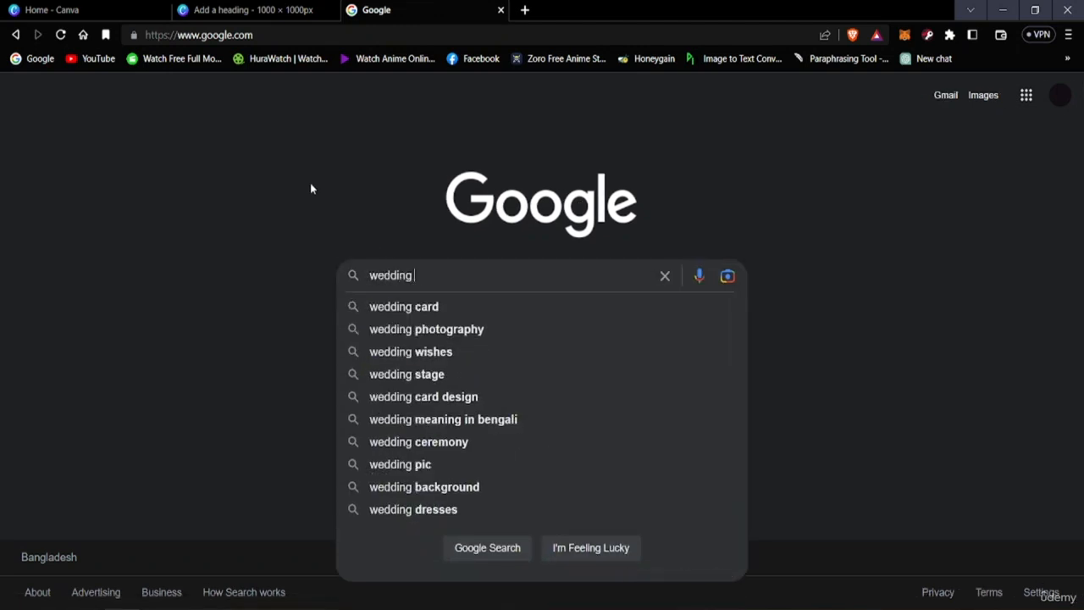
{"action": "type", "text": "car q"}
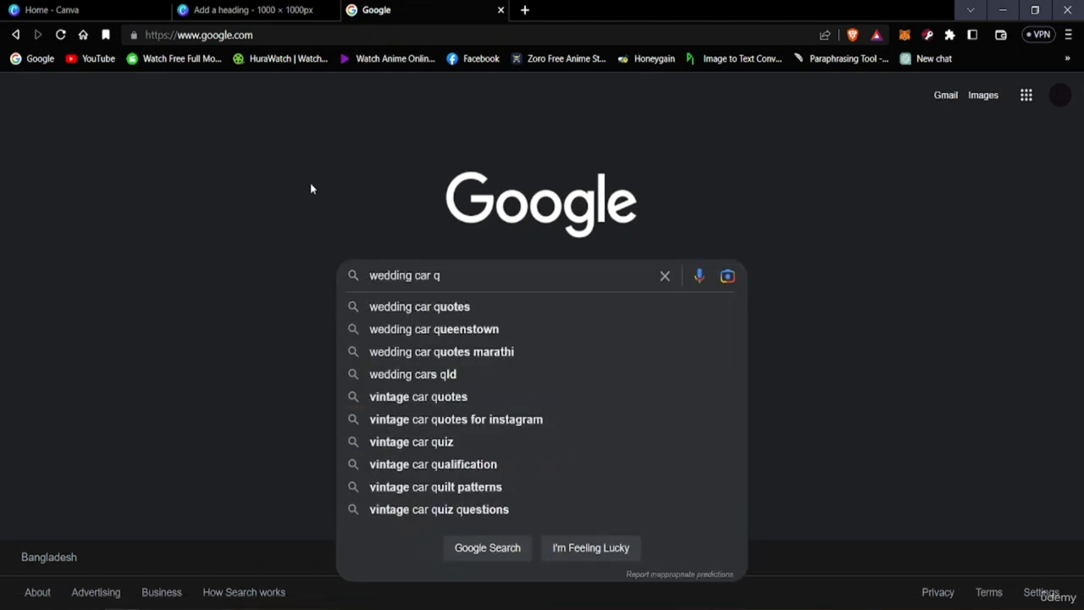
{"action": "key", "text": "Down"}
{"action": "key", "text": "Return"}
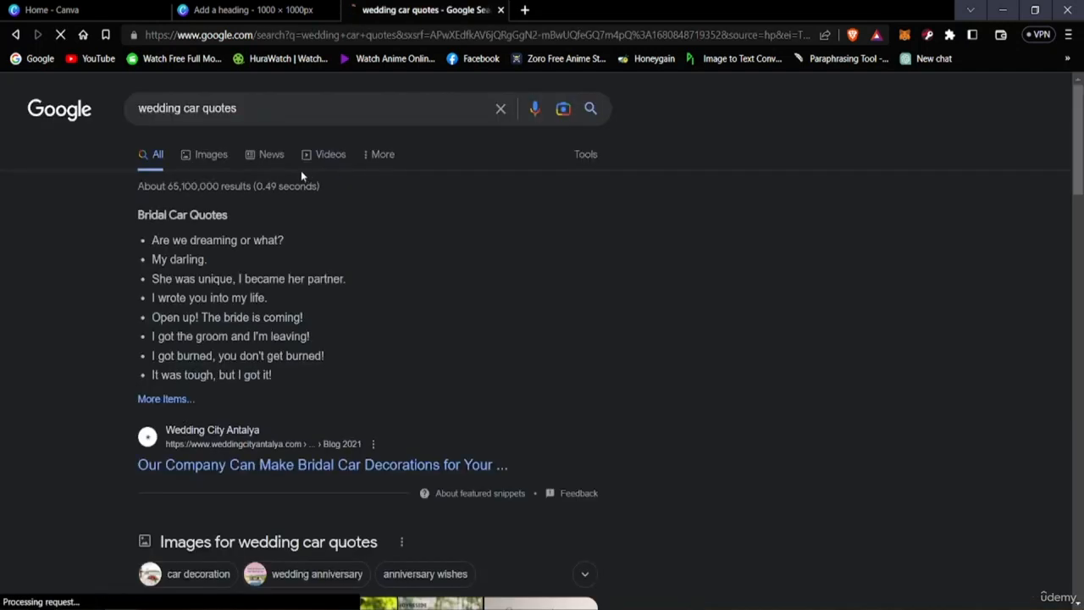
{"action": "left_click", "coordinate": [204, 108]}
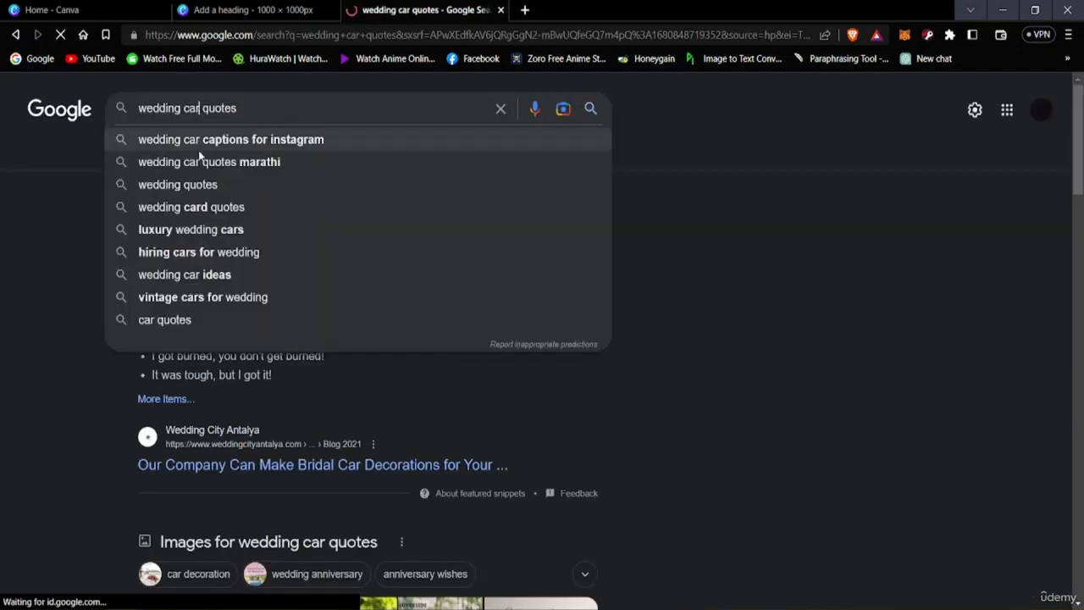
{"action": "type", "text": "d"}
{"action": "key", "text": "Return"}
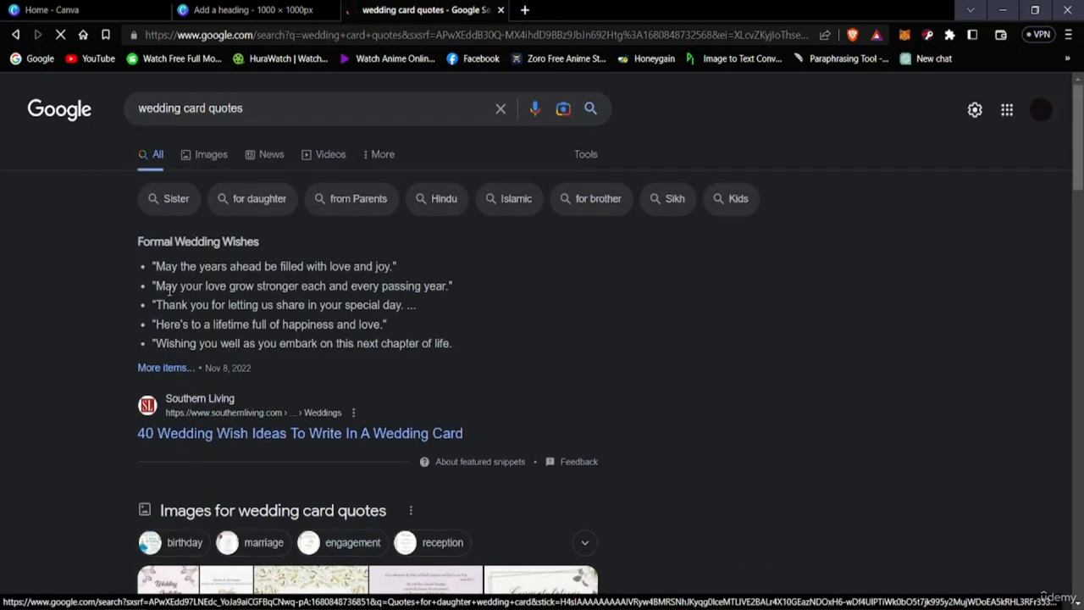
Step: Open the Southern Living article "40 Wedding Wish Ideas To Write In A Wedding Card" from the search results
{"action": "scroll", "coordinate": [243, 353], "scroll_direction": "down", "scroll_amount": 2}
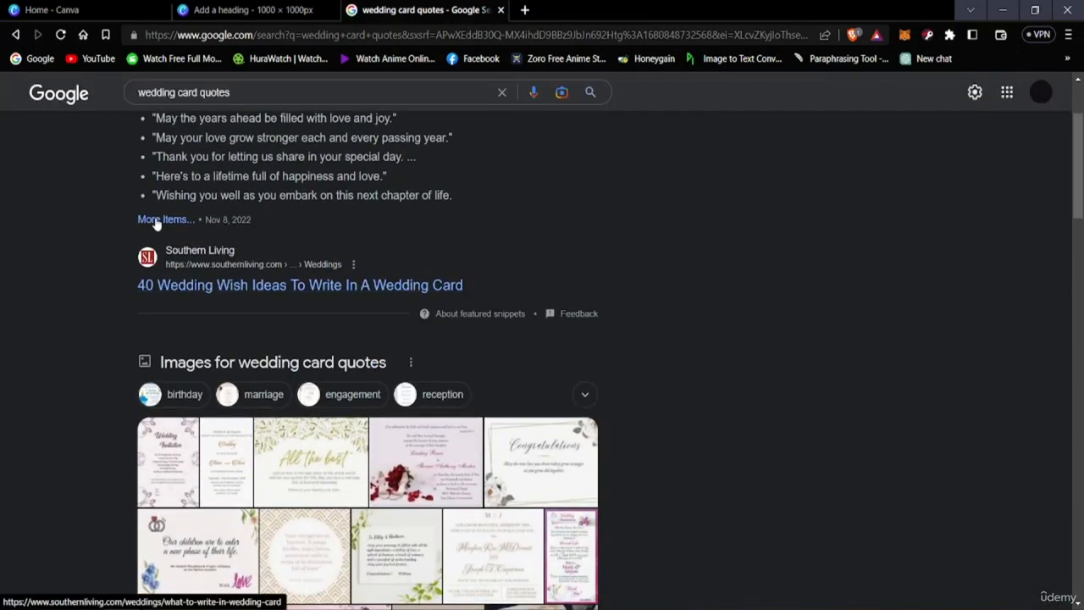
{"action": "left_click", "coordinate": [213, 251]}
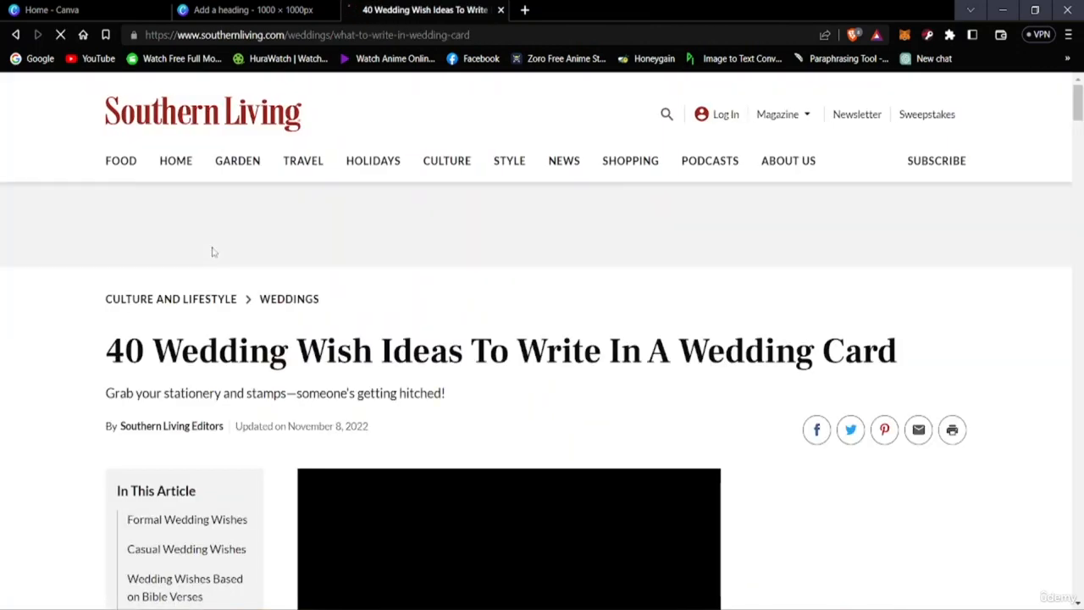
{"action": "scroll", "coordinate": [184, 387], "scroll_direction": "down", "scroll_amount": 3}
{"action": "left_click", "coordinate": [250, 9]}
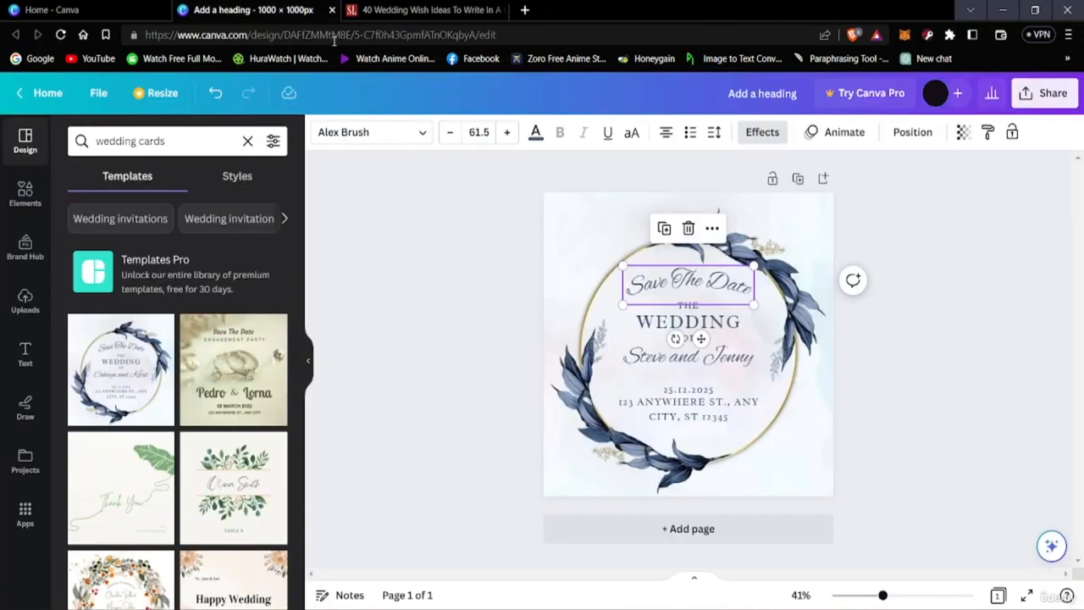
{"action": "left_click", "coordinate": [343, 12]}
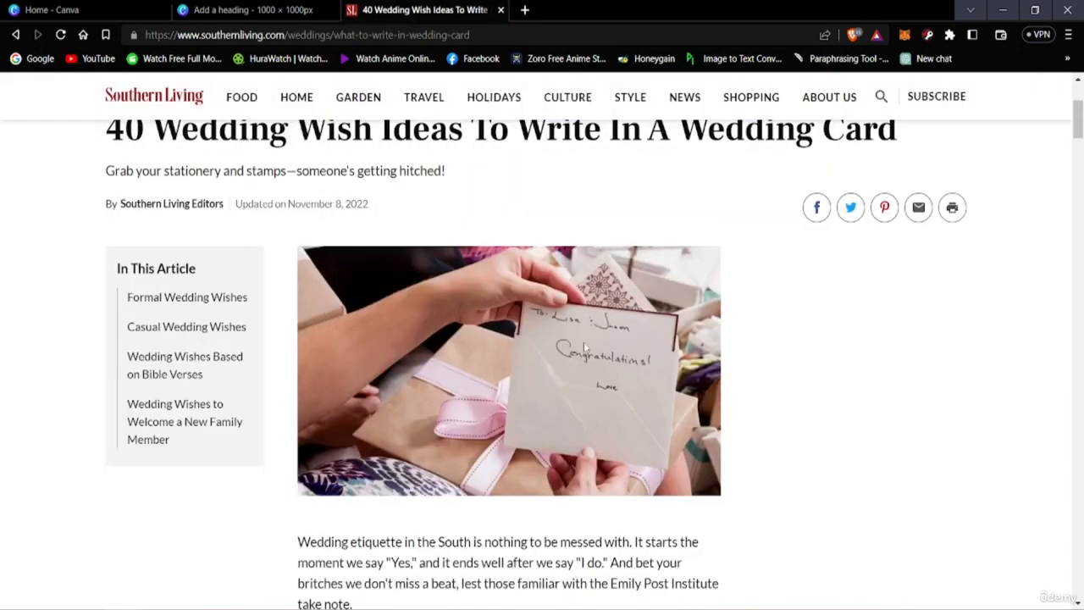
Step: Copy the tenth formal wedding wish, "It's a joy to celebrate your love.", from the article
{"action": "scroll", "coordinate": [584, 342], "scroll_direction": "down", "scroll_amount": 6}
{"action": "scroll", "coordinate": [517, 431], "scroll_direction": "down", "scroll_amount": 15}
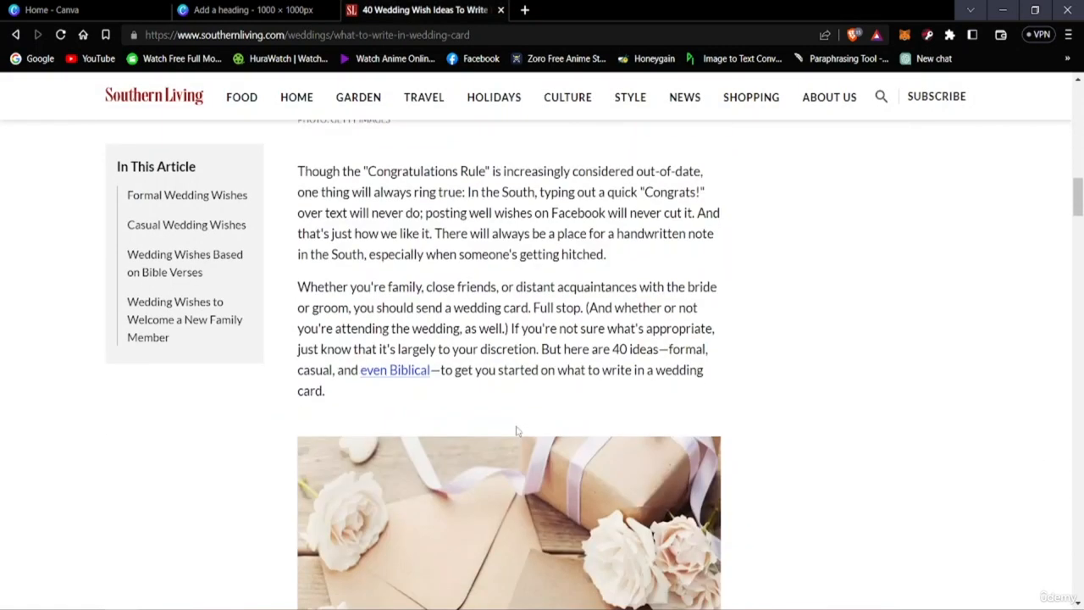
{"action": "scroll", "coordinate": [517, 431], "scroll_direction": "down", "scroll_amount": 2}
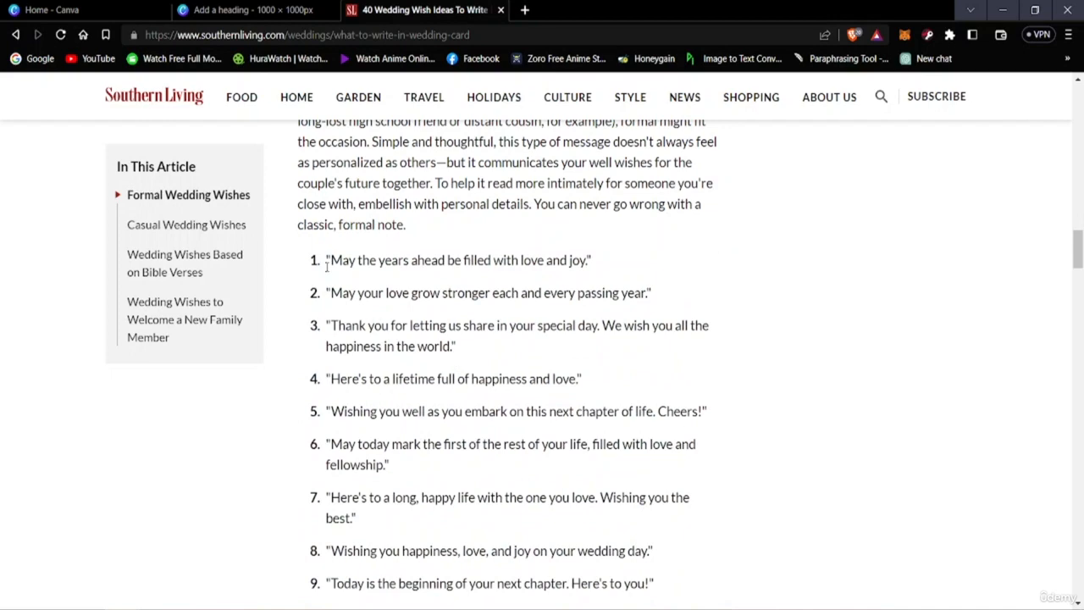
{"action": "scroll", "coordinate": [492, 364], "scroll_direction": "down", "scroll_amount": 3}
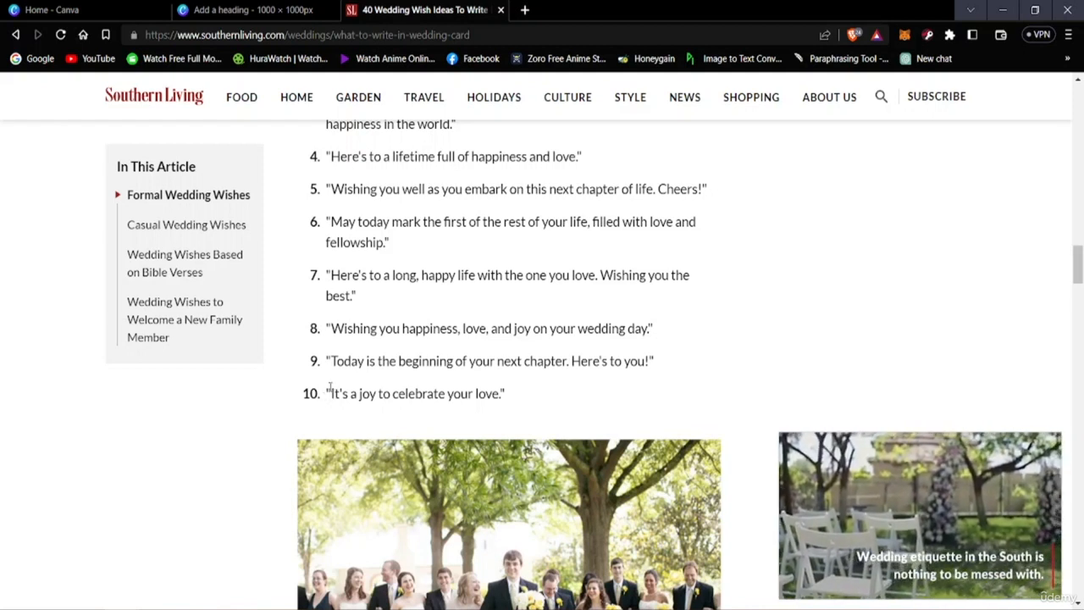
{"action": "left_click_drag", "start_coordinate": [327, 391], "coordinate": [505, 394]}
{"action": "right_click", "coordinate": [500, 395]}
{"action": "left_click", "coordinate": [520, 407]}
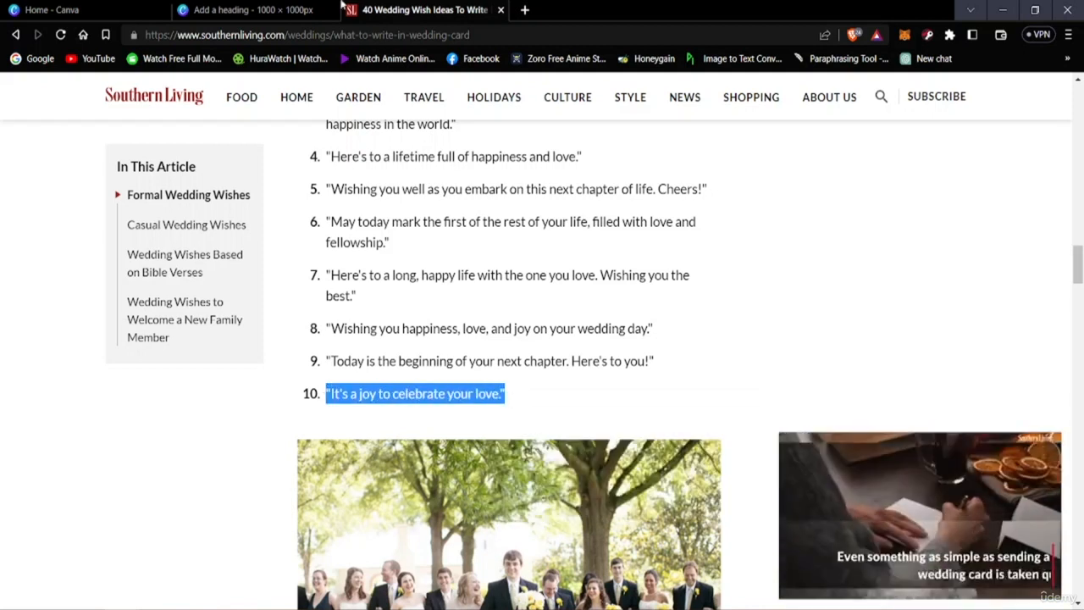
Step: Return to the Canva design and replace the "Save The Date" heading with the copied quote
{"action": "left_click", "coordinate": [254, 9]}
{"action": "double_click", "coordinate": [711, 283]}
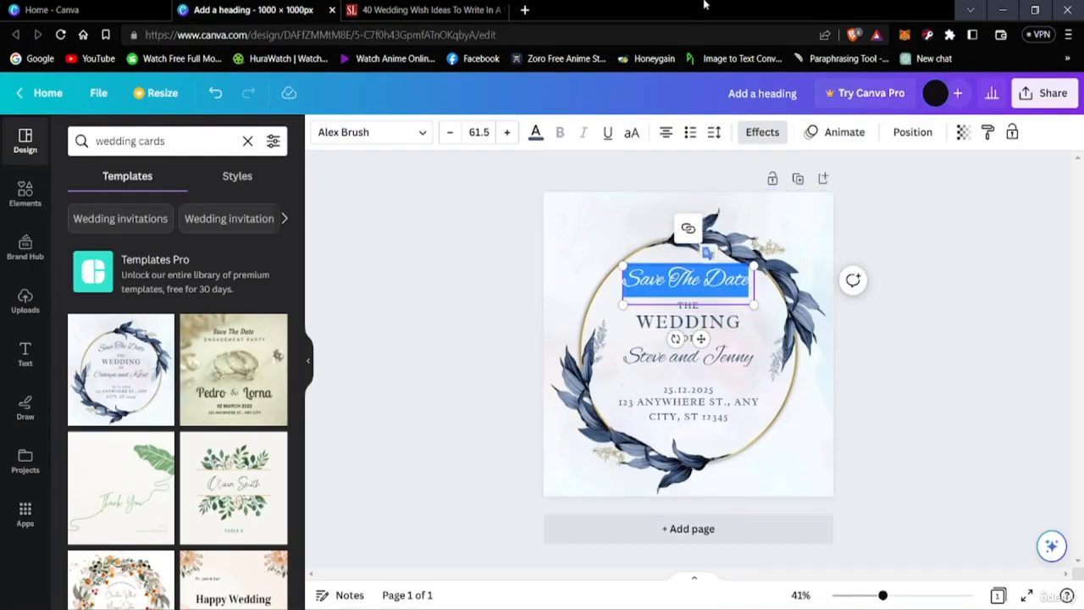
{"action": "key", "text": "ctrl+v"}
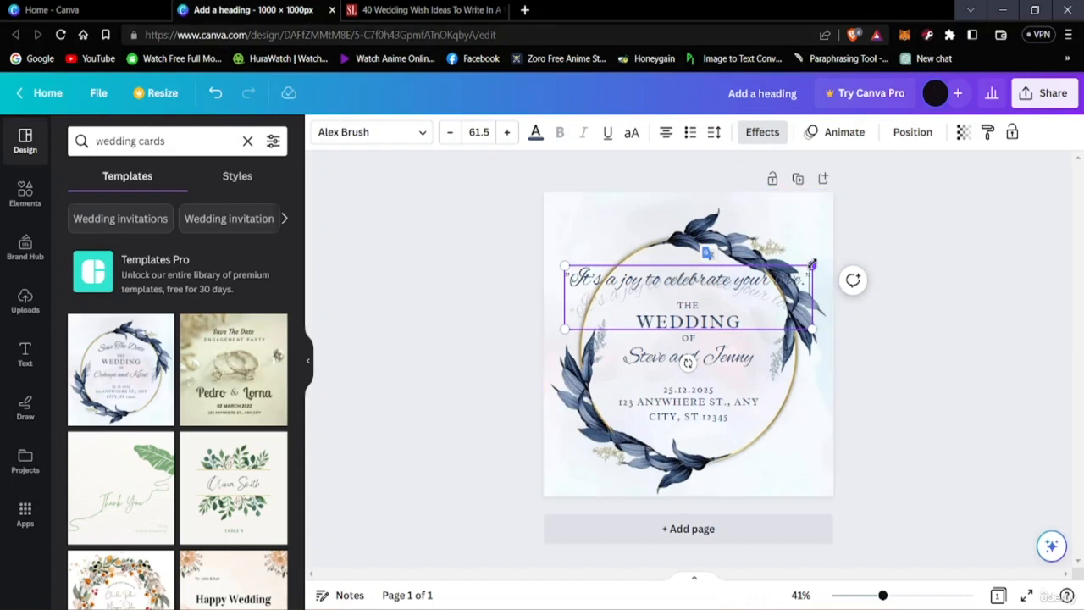
Step: Shrink the curved quote to a font size of about 38.3 and center it inside the wreath, just above "THE WEDDING"
{"action": "left_click_drag", "start_coordinate": [811, 265], "coordinate": [718, 290]}
{"action": "left_click", "coordinate": [676, 299]}
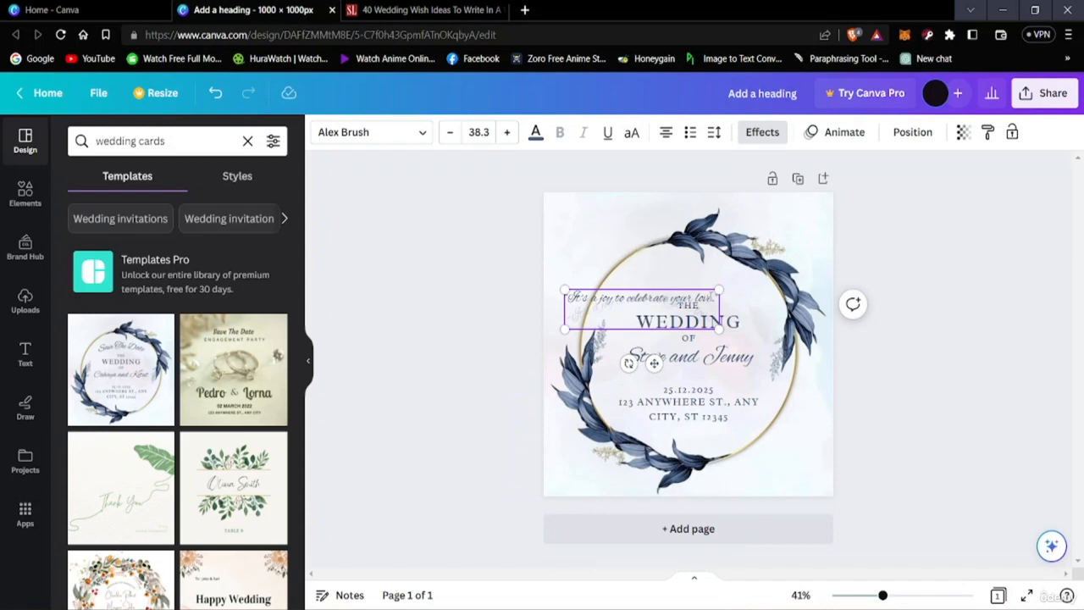
{"action": "left_click", "coordinate": [652, 273]}
{"action": "left_click_drag", "start_coordinate": [619, 301], "coordinate": [667, 270]}
{"action": "left_click", "coordinate": [666, 272]}
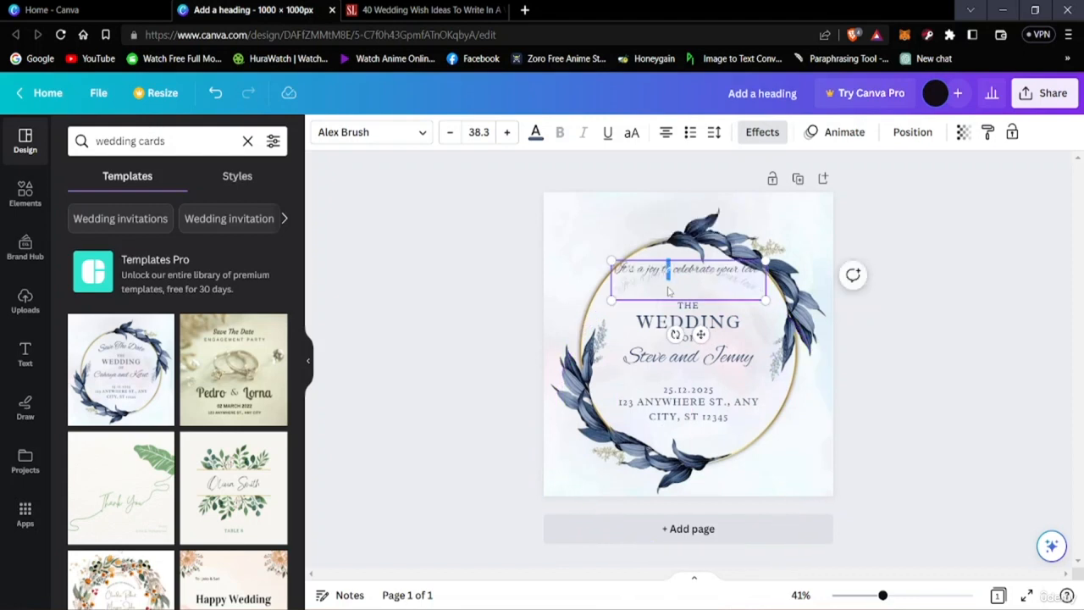
{"action": "left_click", "coordinate": [831, 311]}
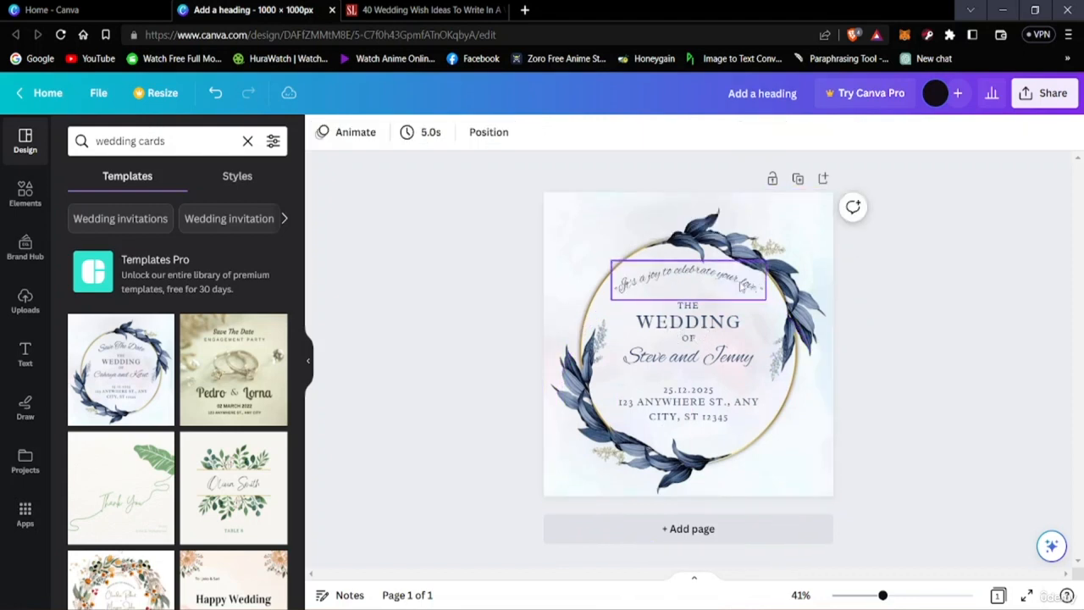
{"action": "left_click_drag", "start_coordinate": [735, 282], "coordinate": [742, 299]}
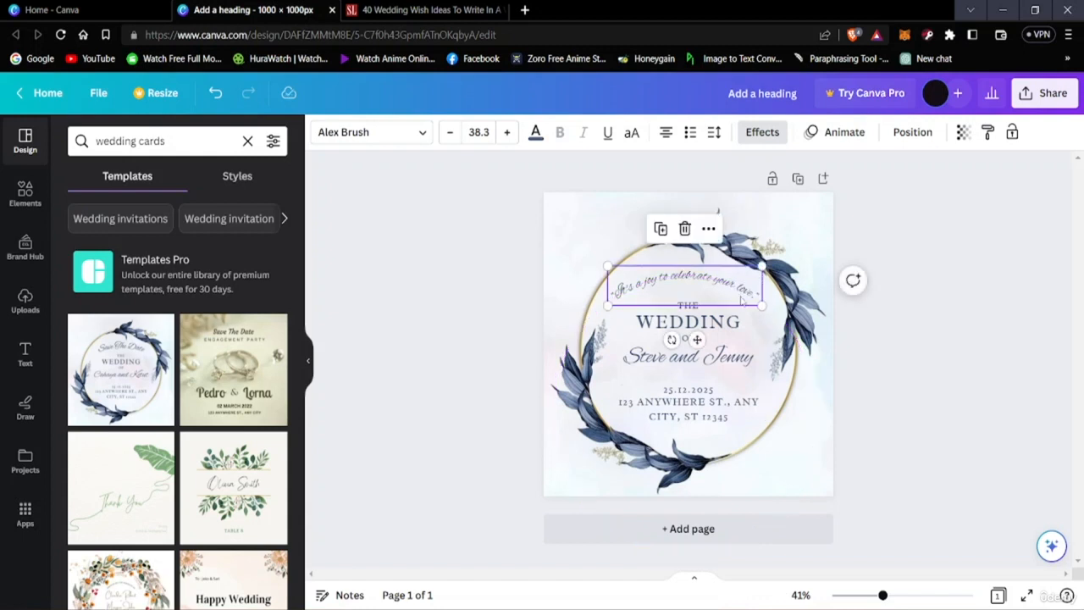
{"action": "left_click", "coordinate": [998, 265]}
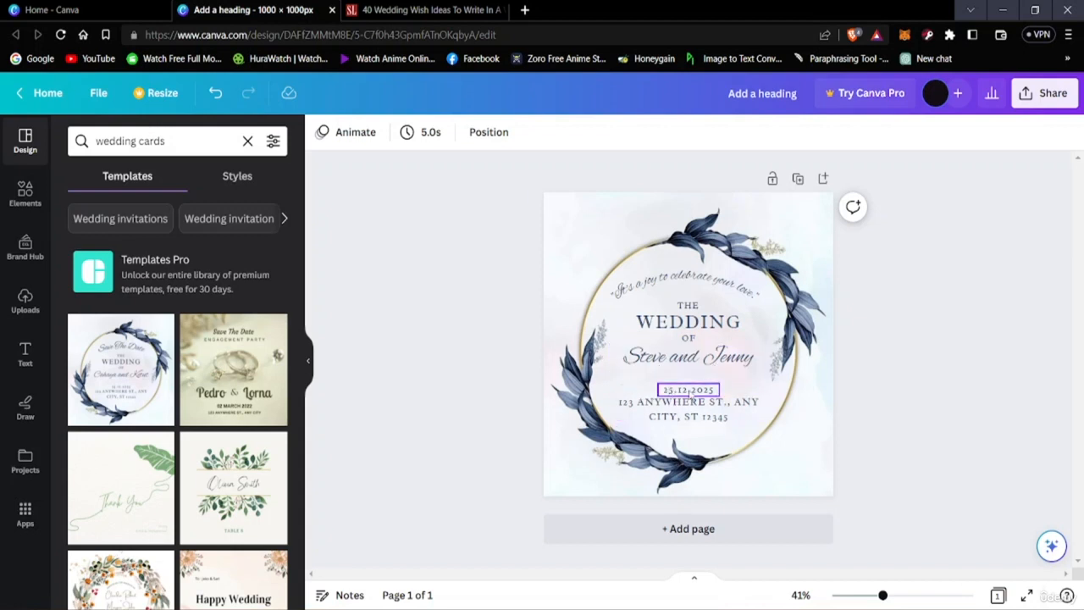
Step: Change the wedding date to 25.12.2023 and select the address text below it
{"action": "left_click", "coordinate": [690, 391]}
{"action": "double_click", "coordinate": [711, 392]}
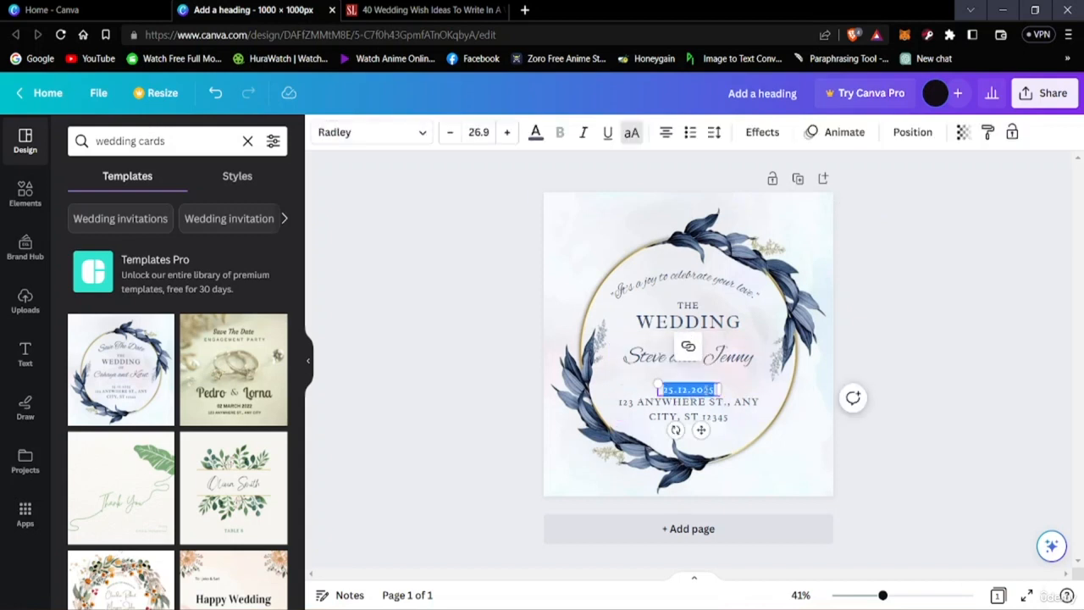
{"action": "left_click", "coordinate": [711, 389]}
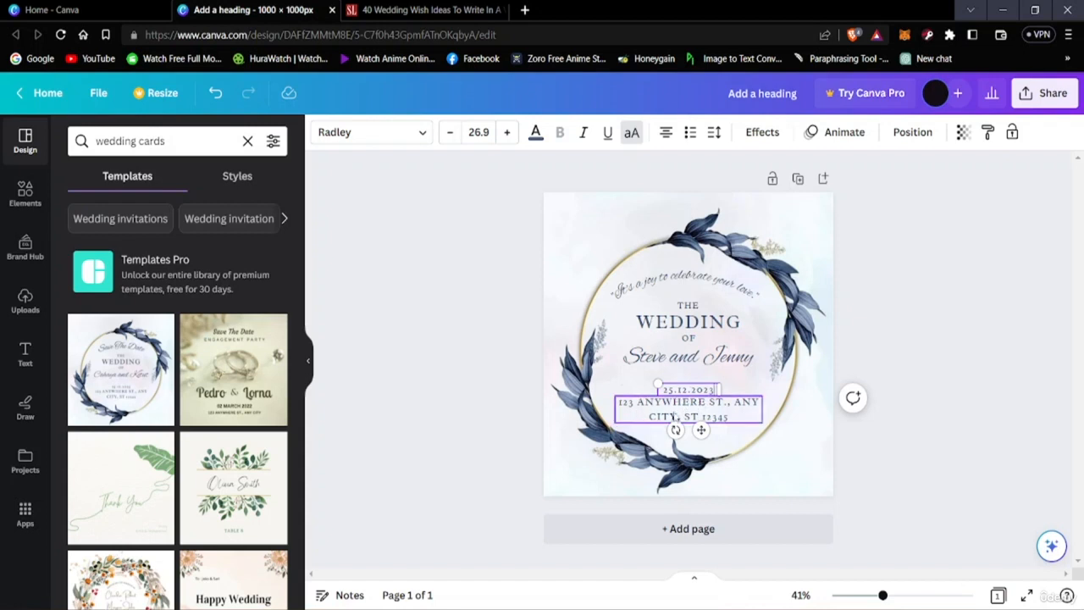
{"action": "left_click", "coordinate": [675, 417]}
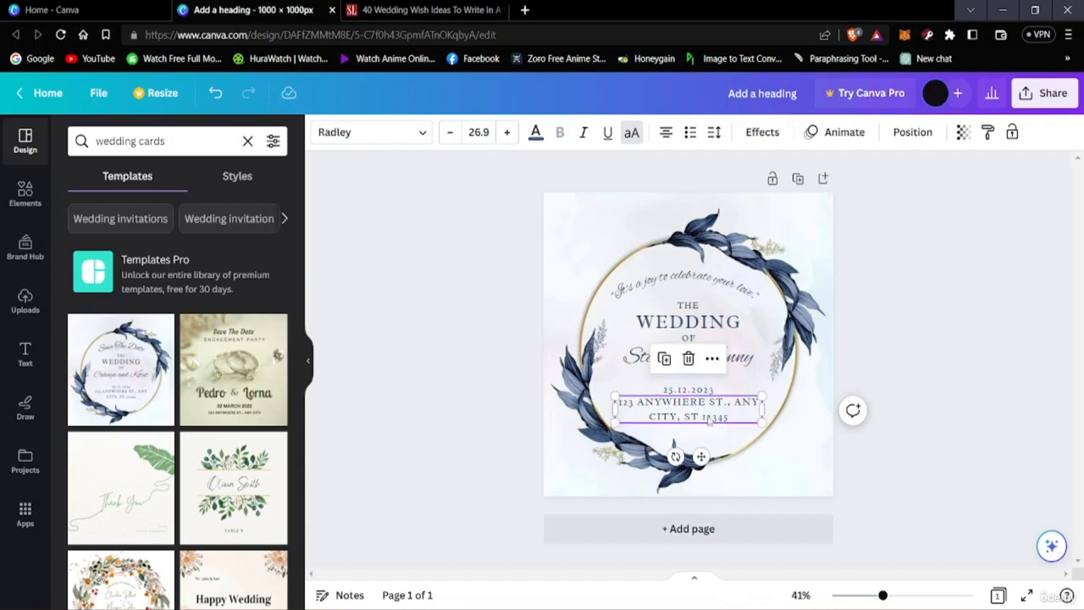
Step: Add the radiating line burst sticker from the Stickers section of the elements library to the wedding card
{"action": "left_click", "coordinate": [864, 491]}
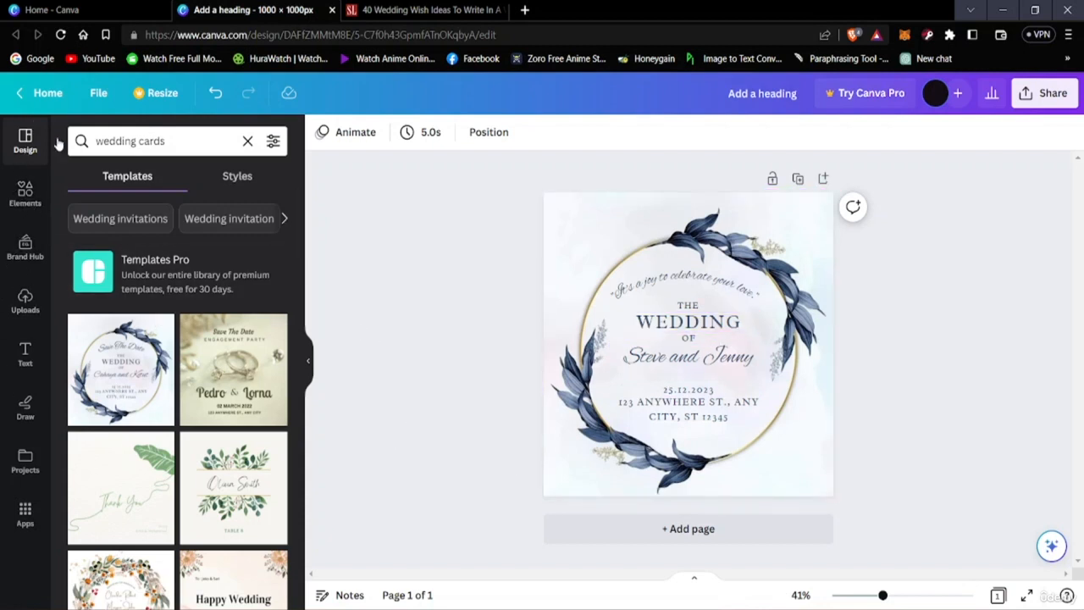
{"action": "scroll", "coordinate": [161, 372], "scroll_direction": "down", "scroll_amount": 5}
{"action": "scroll", "coordinate": [169, 373], "scroll_direction": "up", "scroll_amount": 5}
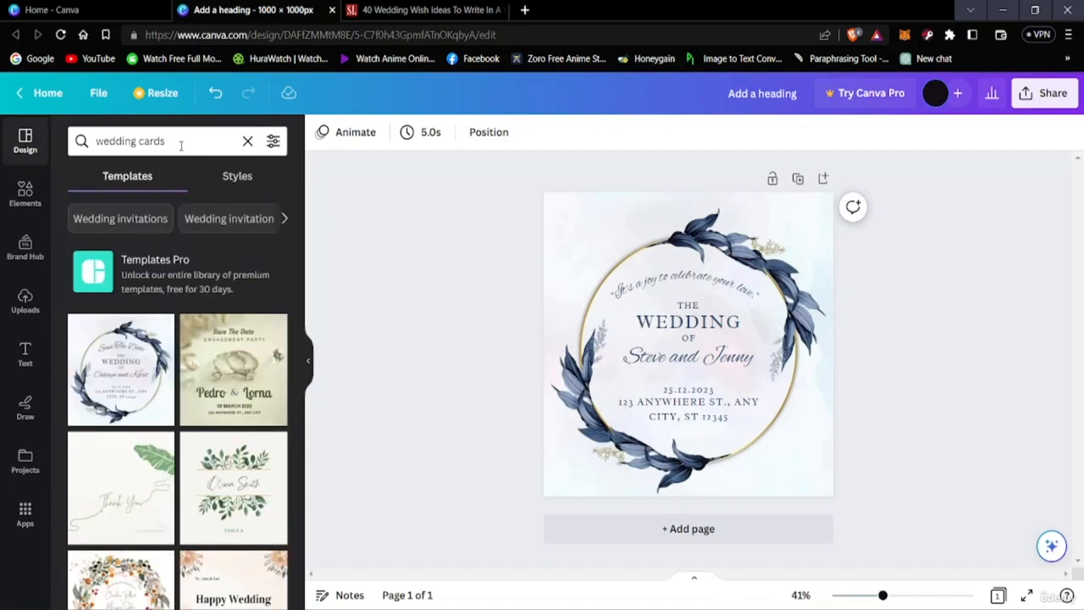
{"action": "left_click", "coordinate": [26, 193]}
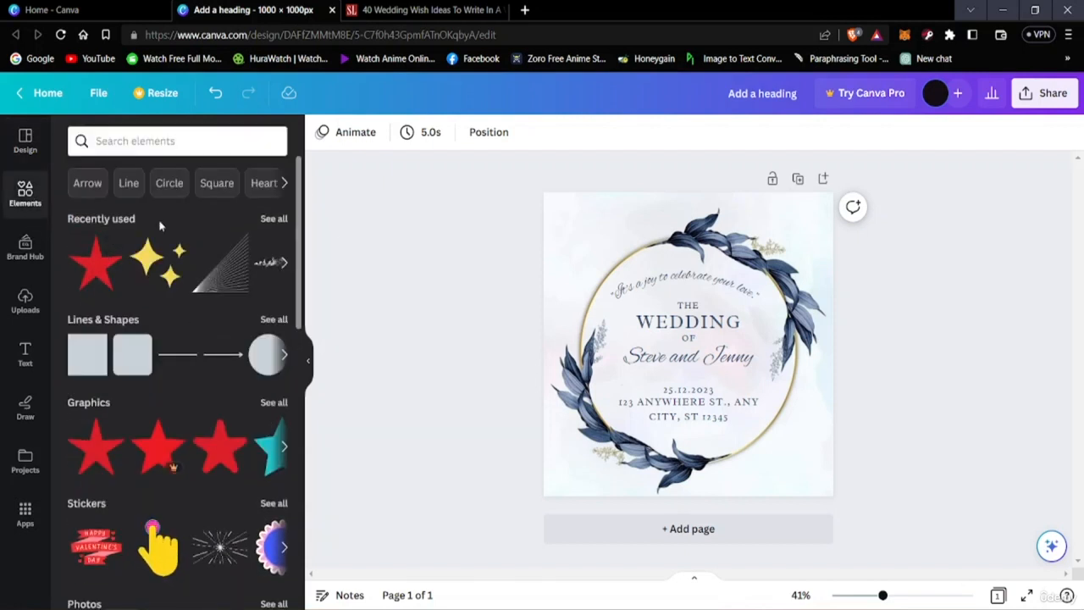
{"action": "scroll", "coordinate": [142, 344], "scroll_direction": "down", "scroll_amount": 5}
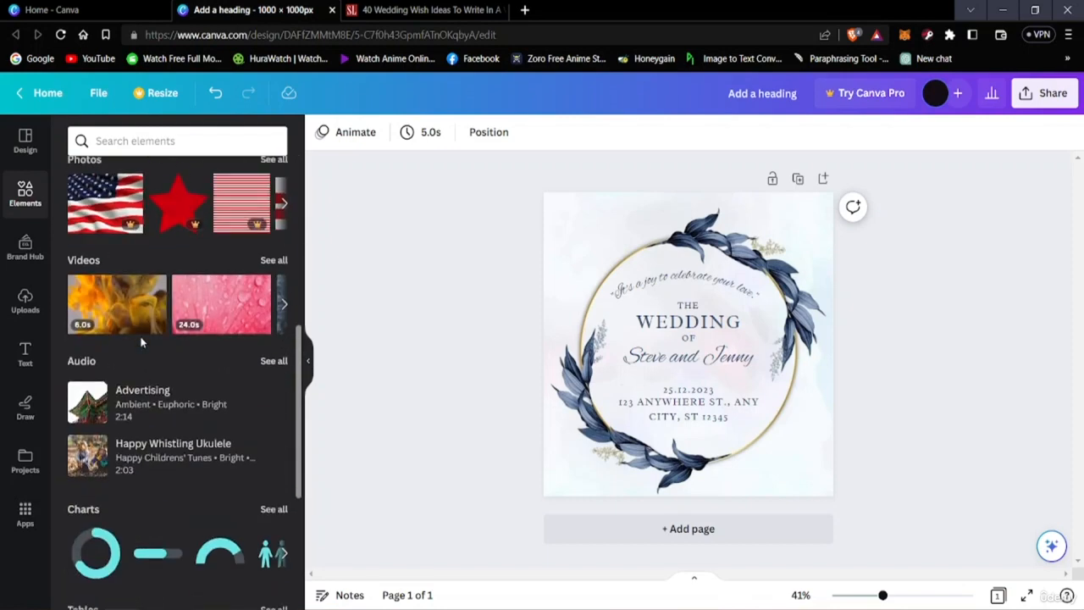
{"action": "scroll", "coordinate": [141, 338], "scroll_direction": "up", "scroll_amount": 5}
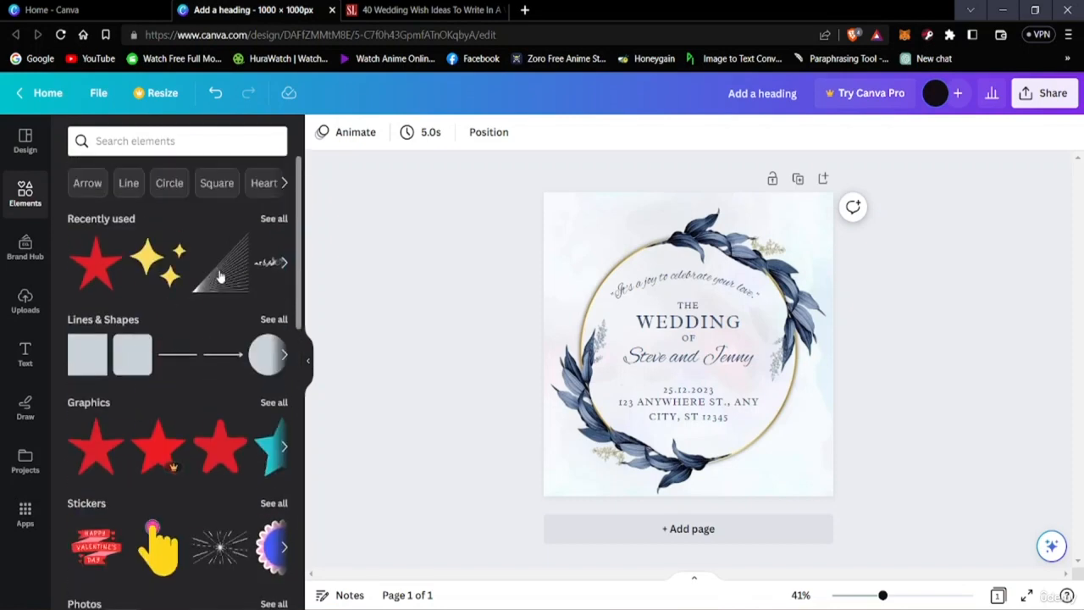
{"action": "scroll", "coordinate": [178, 309], "scroll_direction": "down", "scroll_amount": 10}
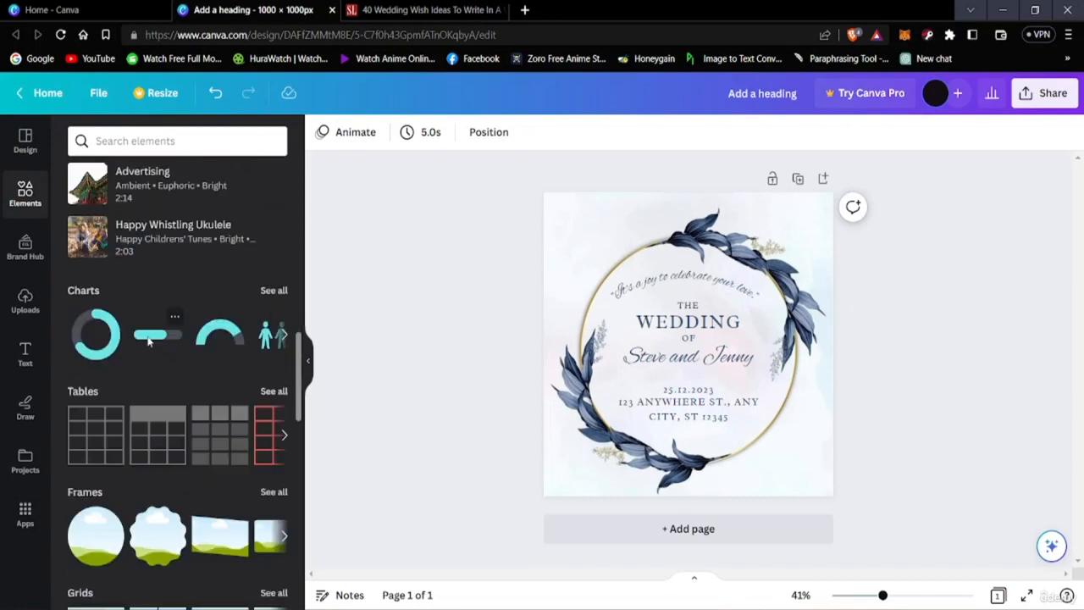
{"action": "scroll", "coordinate": [148, 339], "scroll_direction": "up", "scroll_amount": 10}
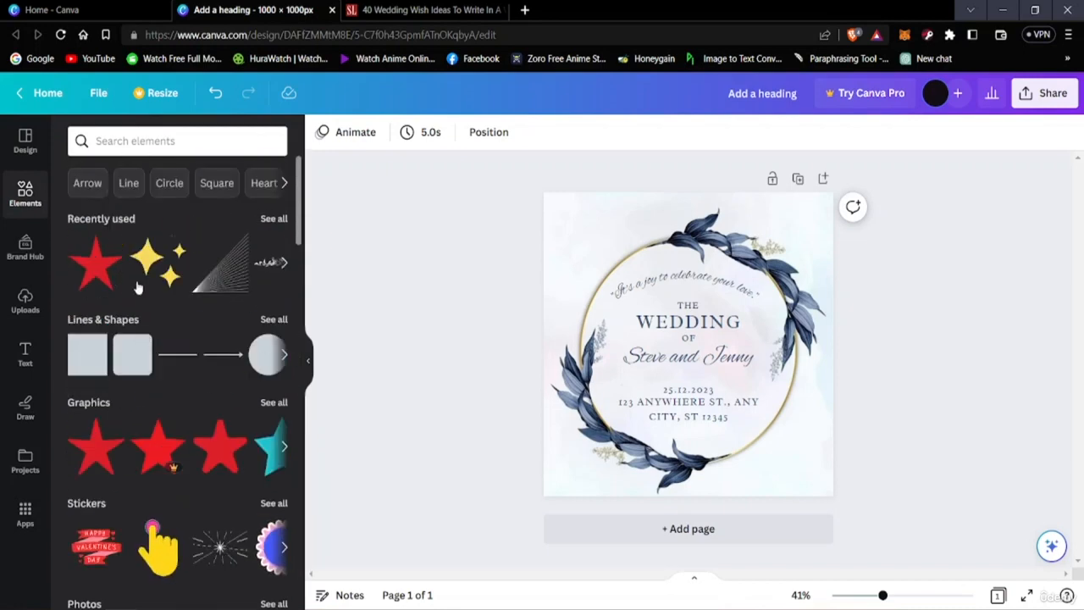
{"action": "scroll", "coordinate": [139, 395], "scroll_direction": "down", "scroll_amount": 3}
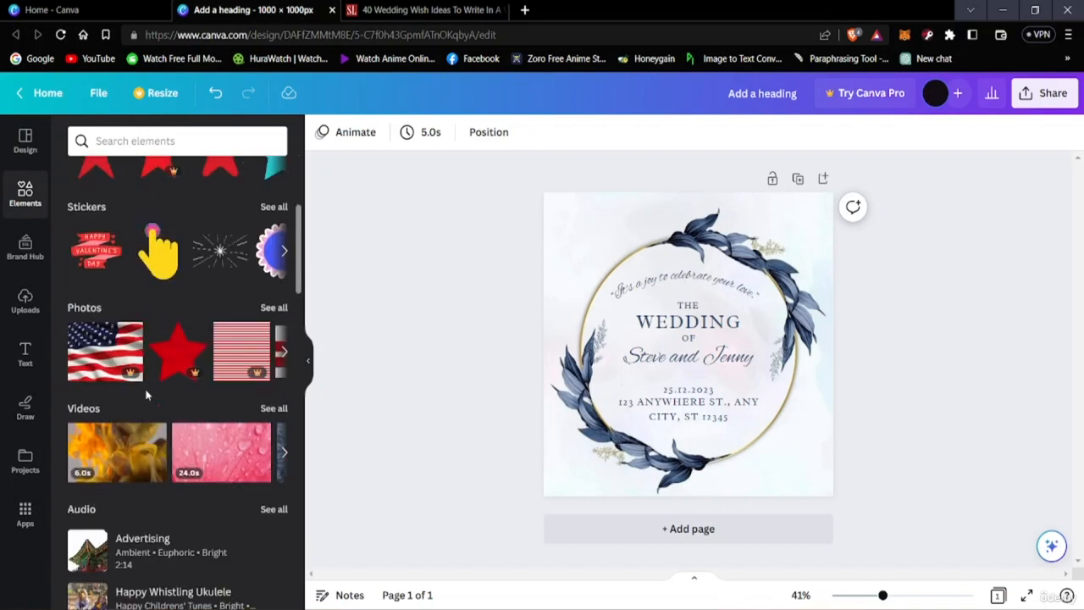
{"action": "scroll", "coordinate": [144, 394], "scroll_direction": "up", "scroll_amount": 3}
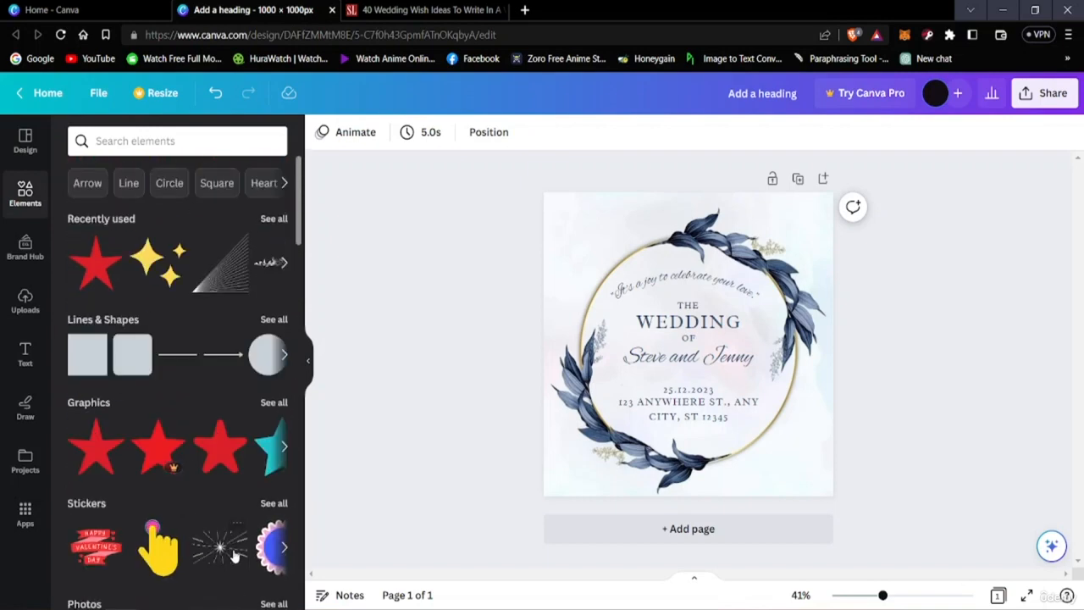
{"action": "scroll", "coordinate": [140, 279], "scroll_direction": "down", "scroll_amount": 3}
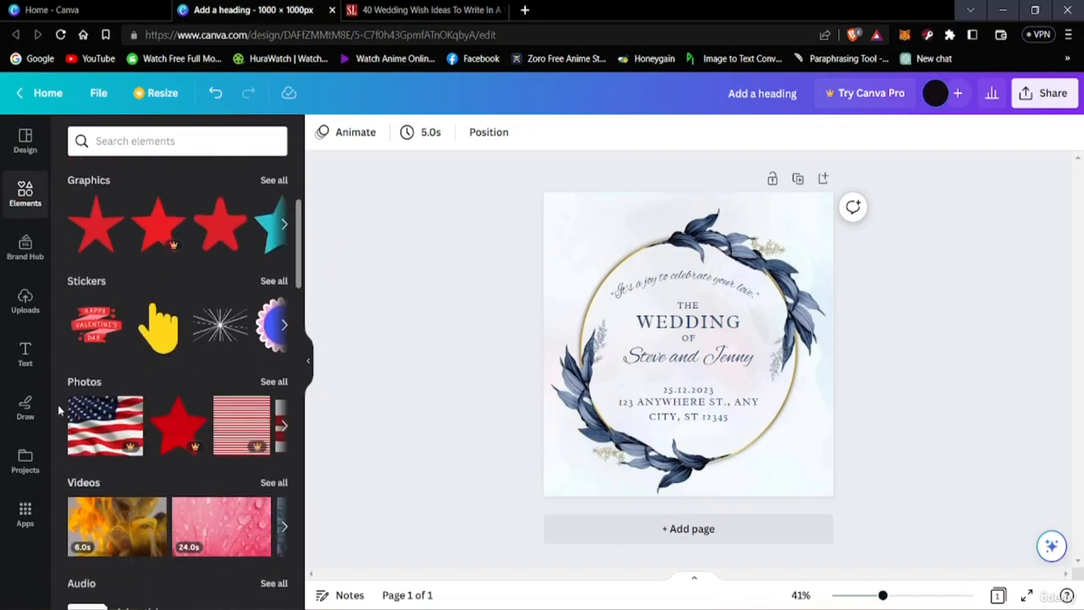
{"action": "left_click", "coordinate": [222, 330]}
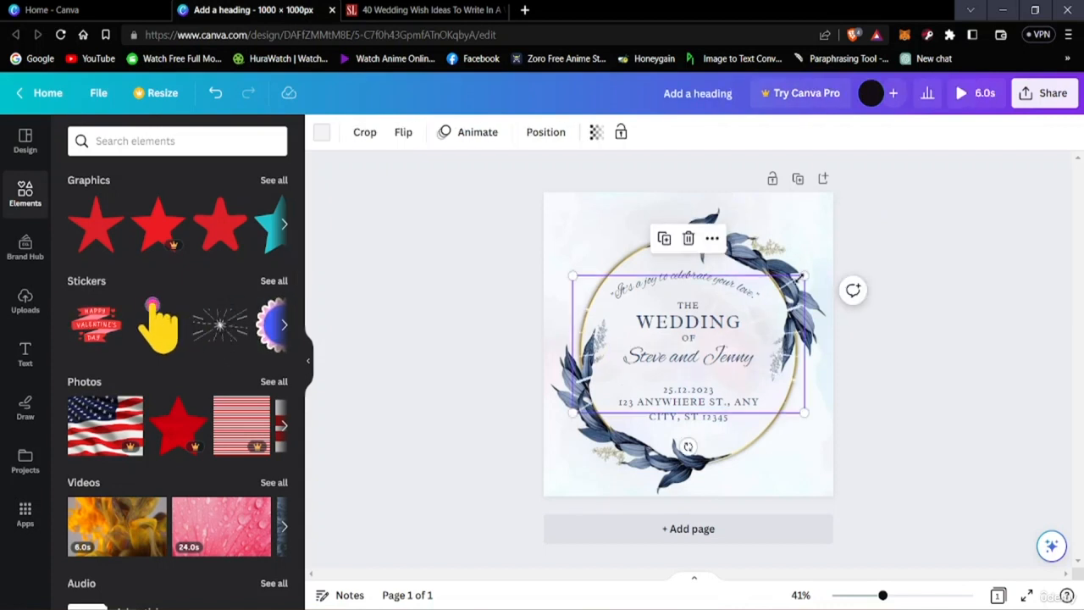
Step: Try bright red and several shades of gray as the color of the line burst sticker
{"action": "left_click", "coordinate": [322, 132]}
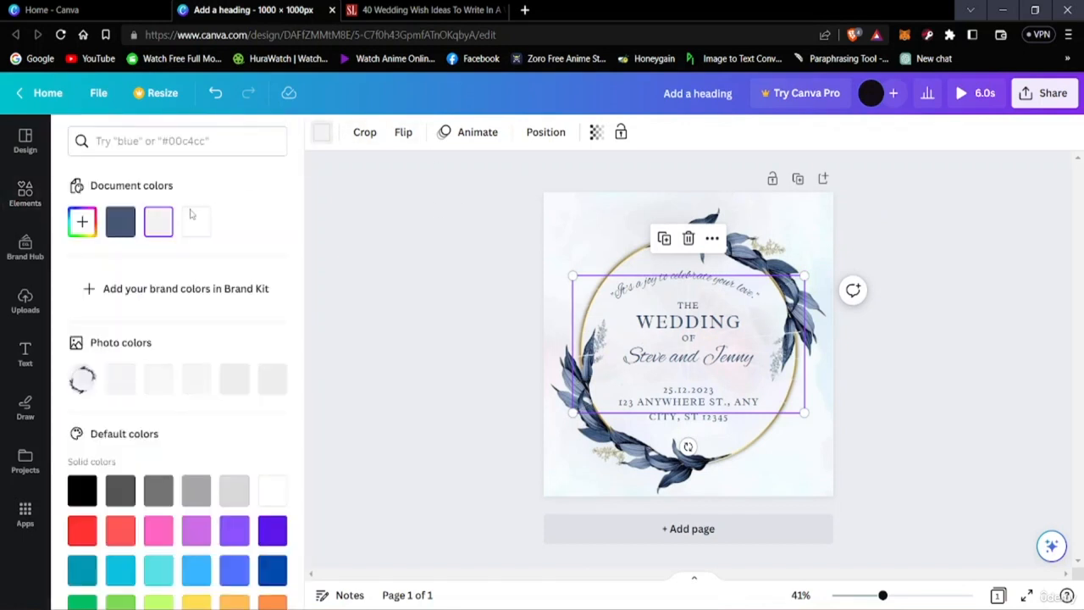
{"action": "left_click", "coordinate": [82, 530]}
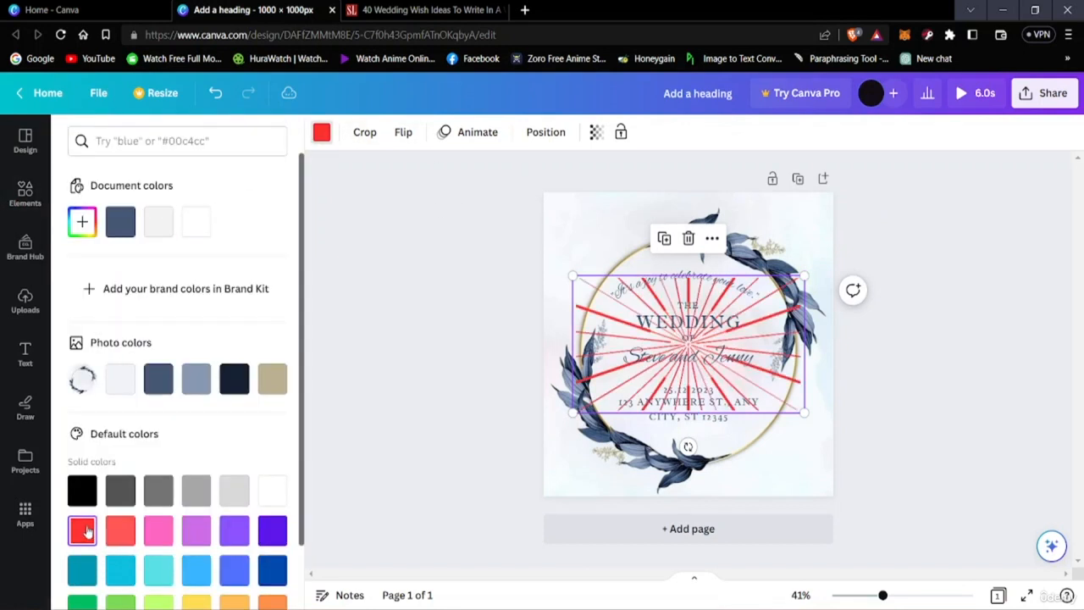
{"action": "left_click", "coordinate": [196, 490]}
{"action": "left_click", "coordinate": [236, 490]}
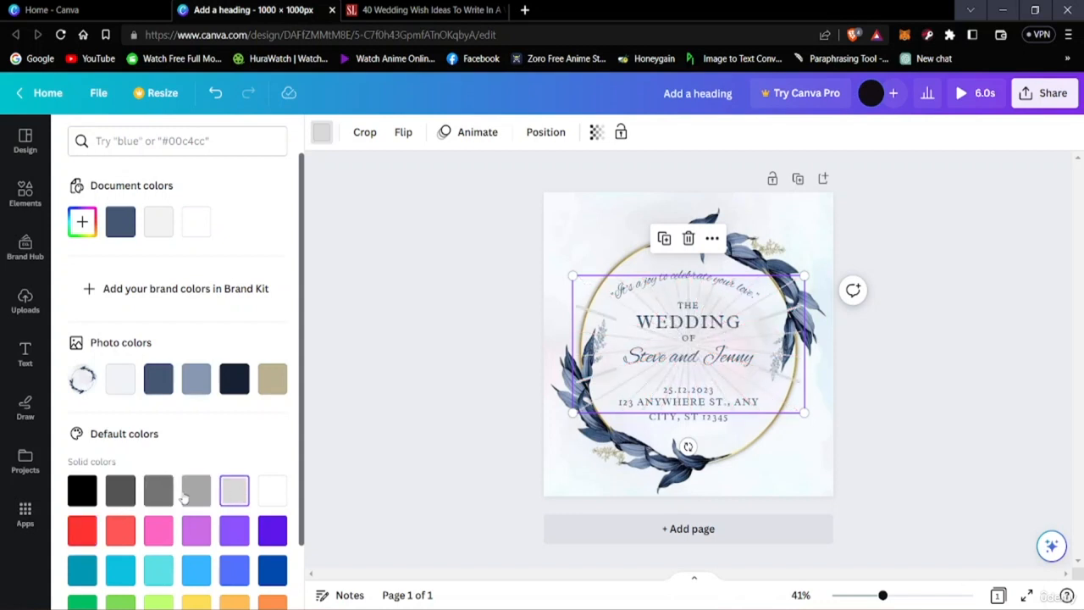
{"action": "left_click", "coordinate": [147, 496]}
{"action": "left_click", "coordinate": [124, 496]}
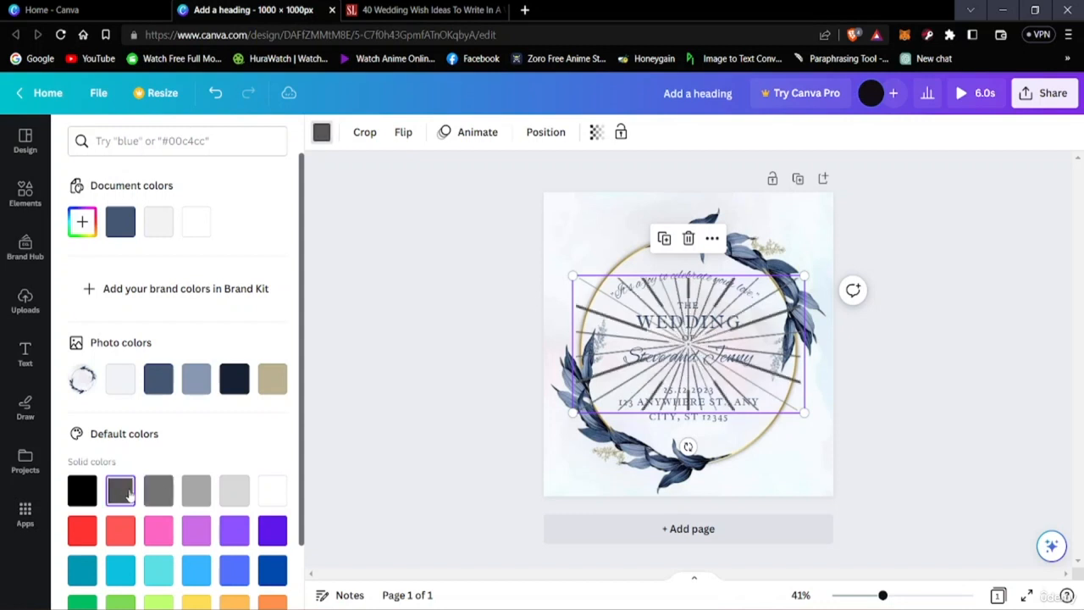
Step: Color the line burst sticker white and deselect it
{"action": "left_click", "coordinate": [267, 502]}
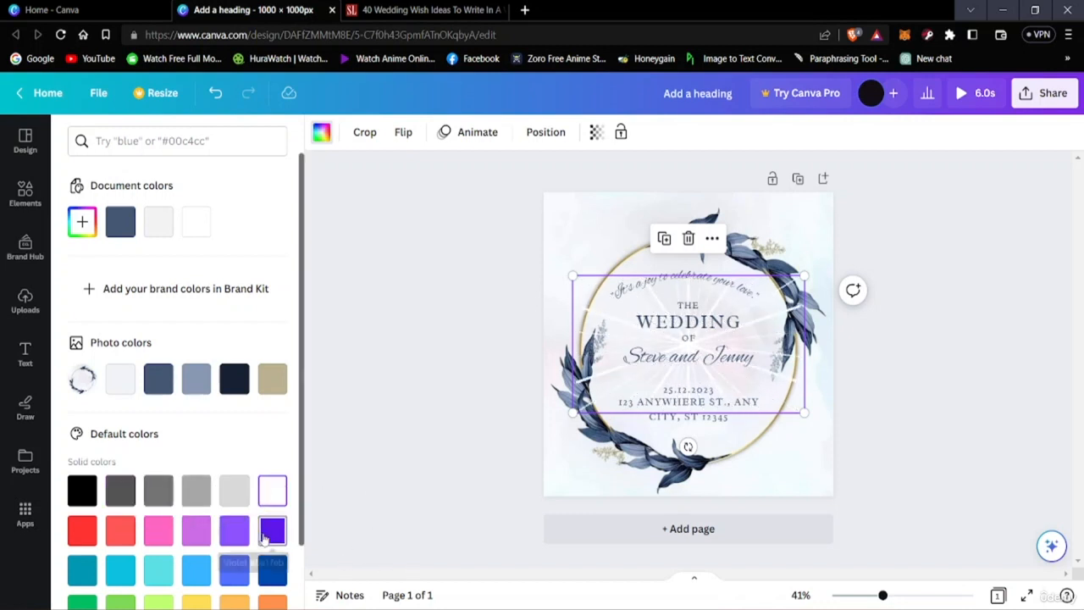
{"action": "scroll", "coordinate": [121, 542], "scroll_direction": "down", "scroll_amount": 1}
{"action": "scroll", "coordinate": [136, 495], "scroll_direction": "up", "scroll_amount": 1}
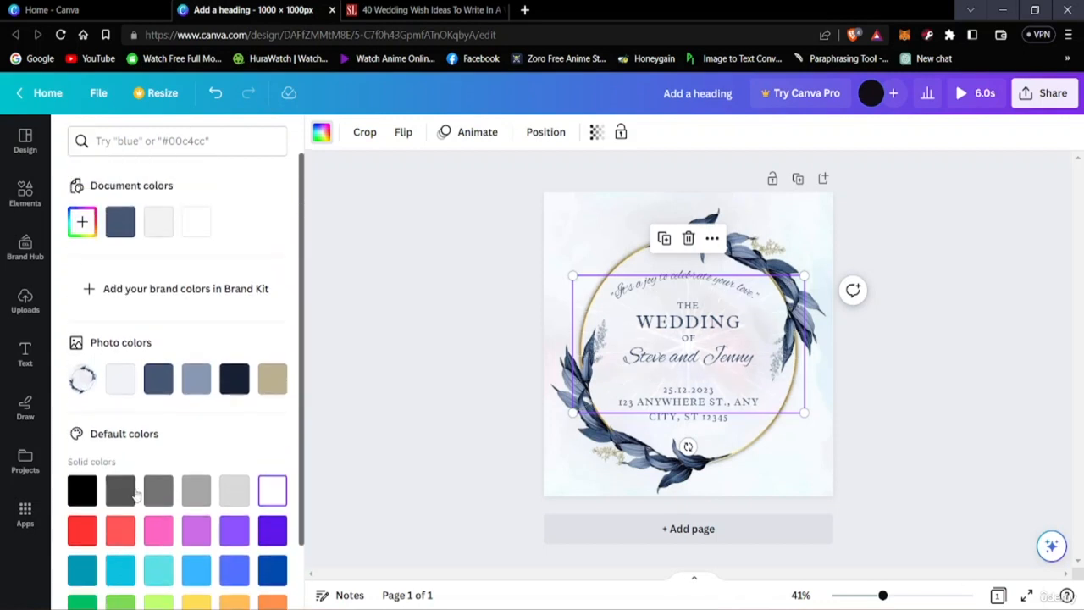
{"action": "left_click", "coordinate": [375, 305]}
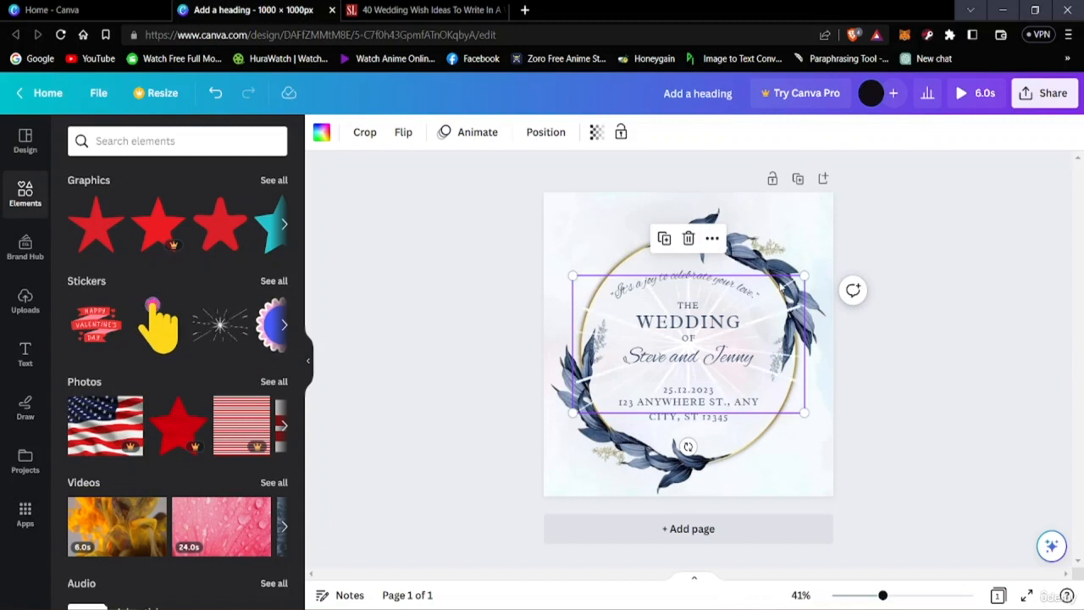
{"action": "mouse_move", "coordinate": [782, 280]}
{"action": "left_mouse_down"}
{"action": "mouse_move", "coordinate": [768, 291]}
{"action": "mouse_move", "coordinate": [785, 256]}
{"action": "mouse_move", "coordinate": [780, 282]}
{"action": "left_mouse_up"}
{"action": "left_click", "coordinate": [1016, 378]}
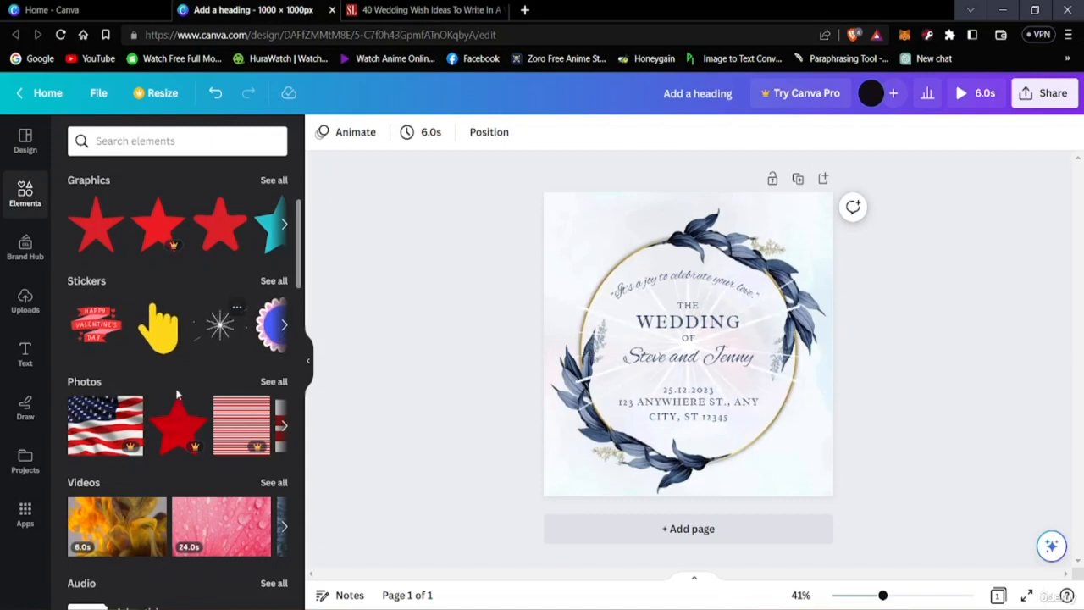
Step: Search the elements library for "wedding"
{"action": "scroll", "coordinate": [147, 395], "scroll_direction": "down", "scroll_amount": 5}
{"action": "scroll", "coordinate": [152, 403], "scroll_direction": "down", "scroll_amount": 6}
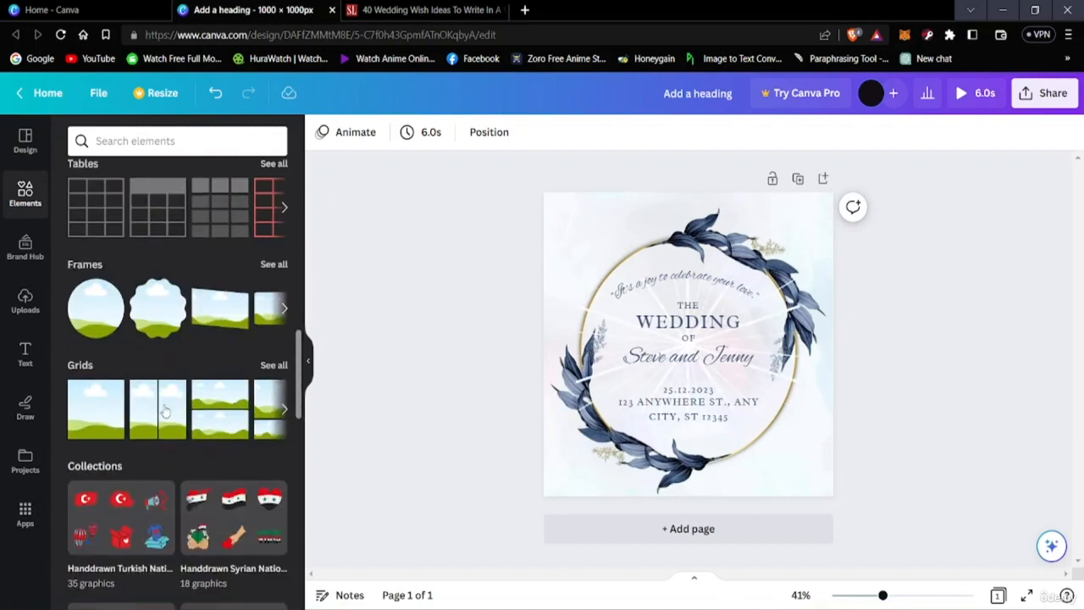
{"action": "scroll", "coordinate": [163, 416], "scroll_direction": "up", "scroll_amount": 7}
{"action": "scroll", "coordinate": [158, 452], "scroll_direction": "up", "scroll_amount": 8}
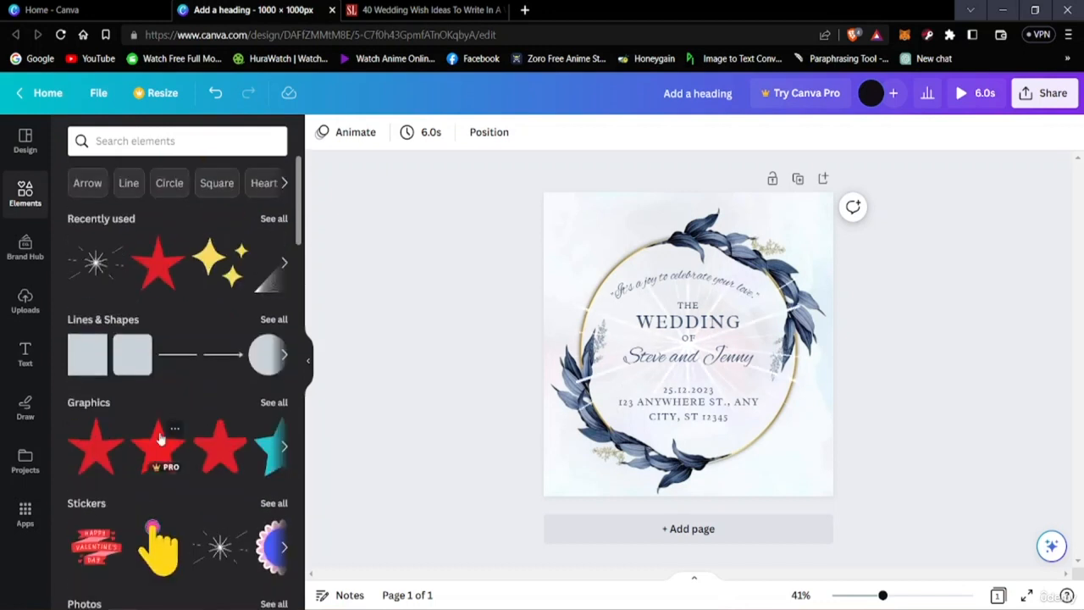
{"action": "left_click", "coordinate": [200, 149]}
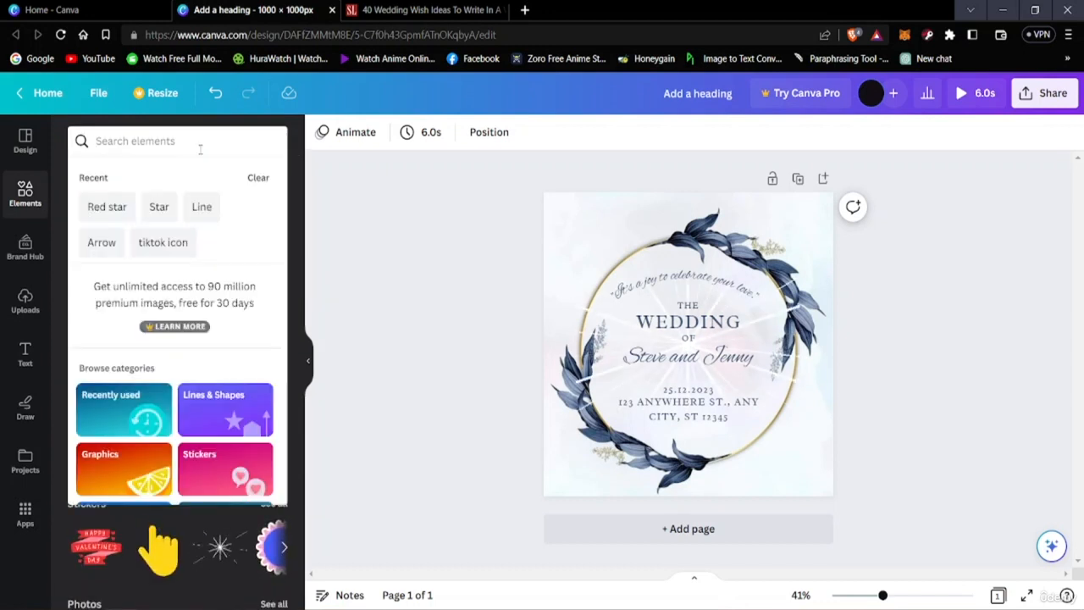
{"action": "type", "text": "wedding"}
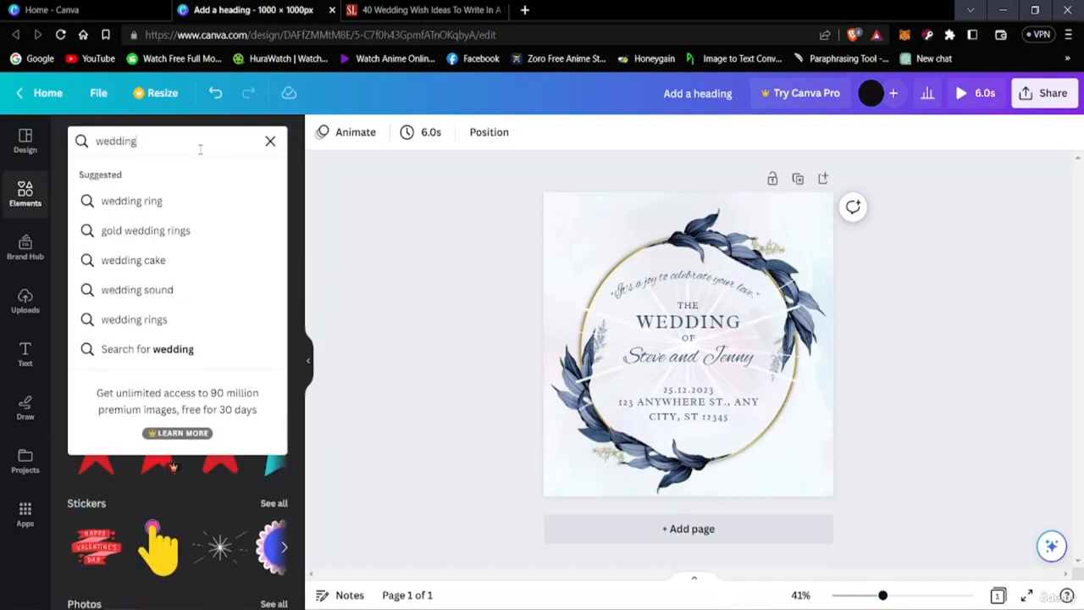
{"action": "key", "text": "Return"}
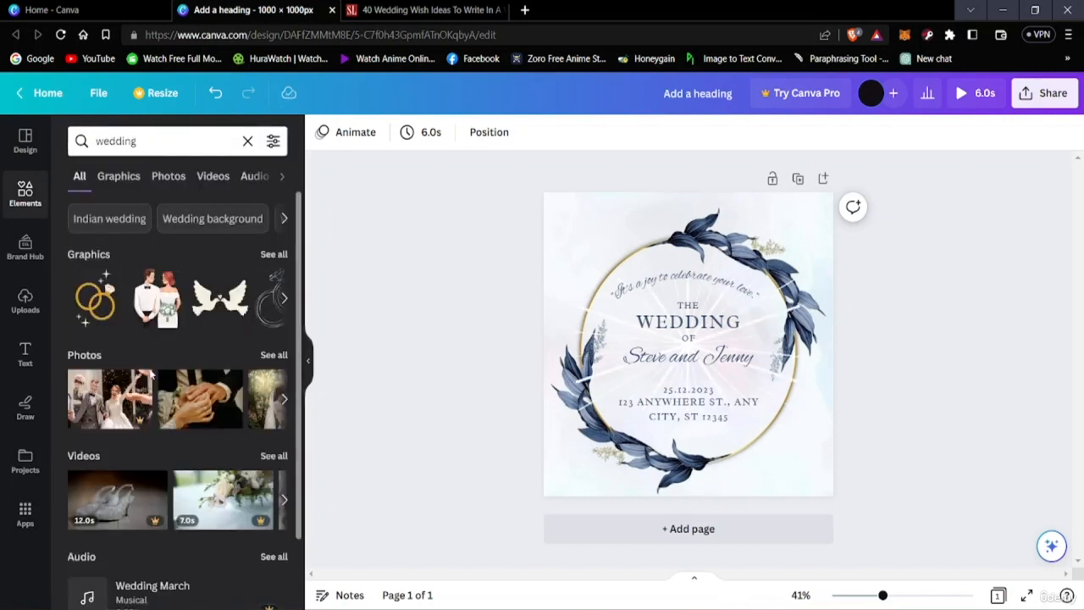
Step: Try out the pink wedding bells graphic on the card and remove it
{"action": "left_click", "coordinate": [284, 298]}
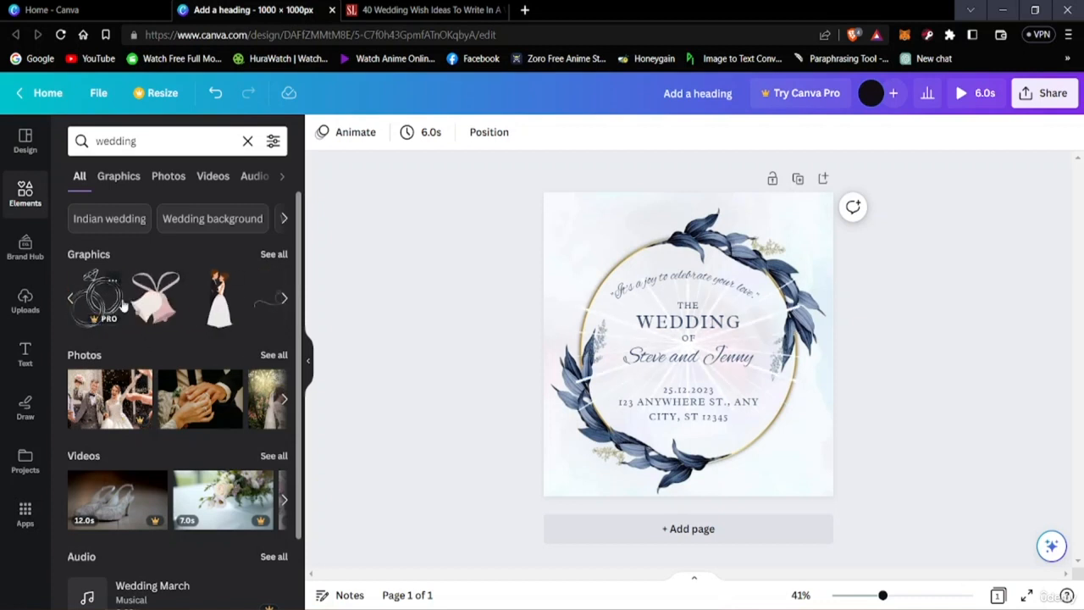
{"action": "left_click", "coordinate": [156, 296]}
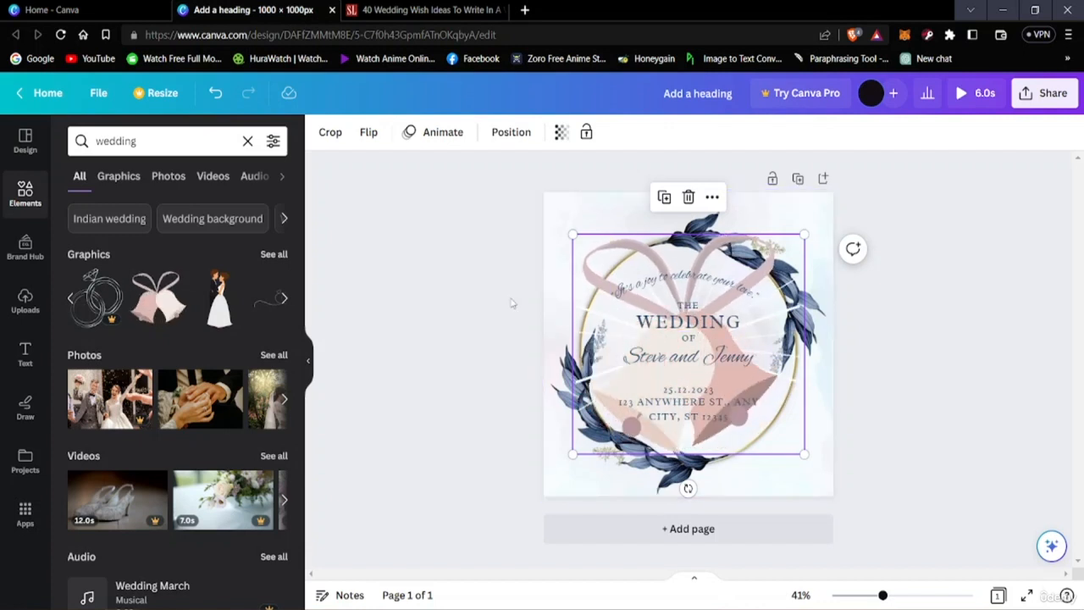
{"action": "left_click", "coordinate": [688, 197]}
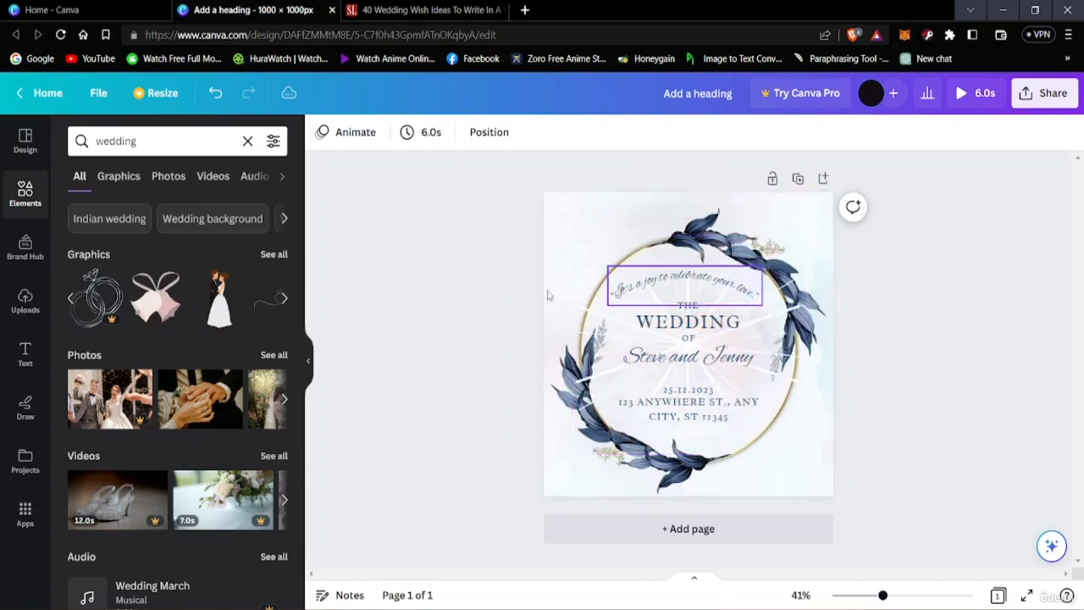
Step: Browse the wedding graphics in the search results for an illustration that suits the card
{"action": "left_click", "coordinate": [285, 300]}
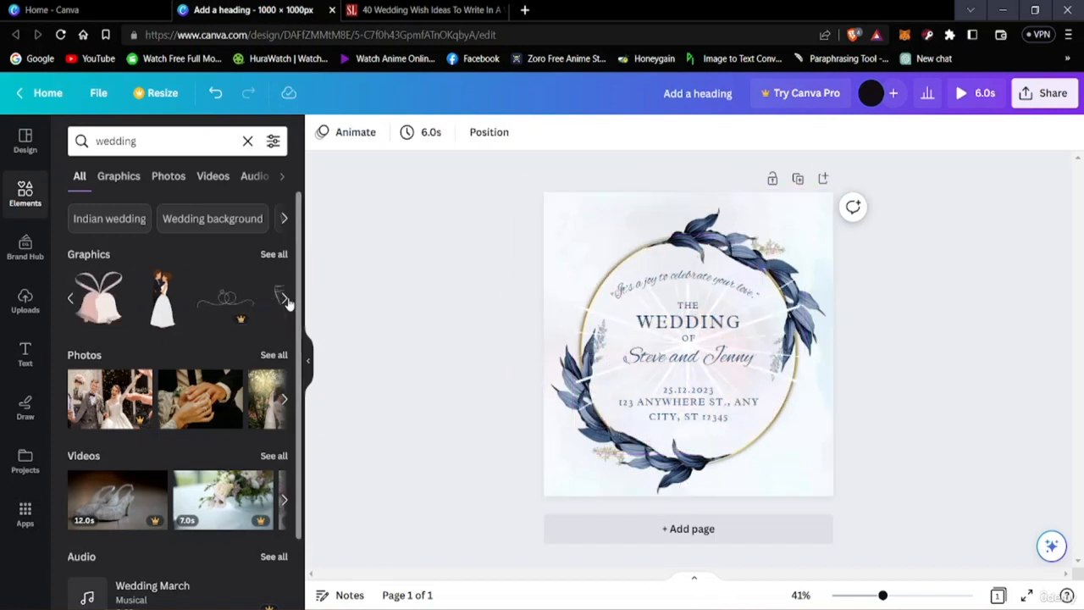
{"action": "left_click", "coordinate": [288, 303]}
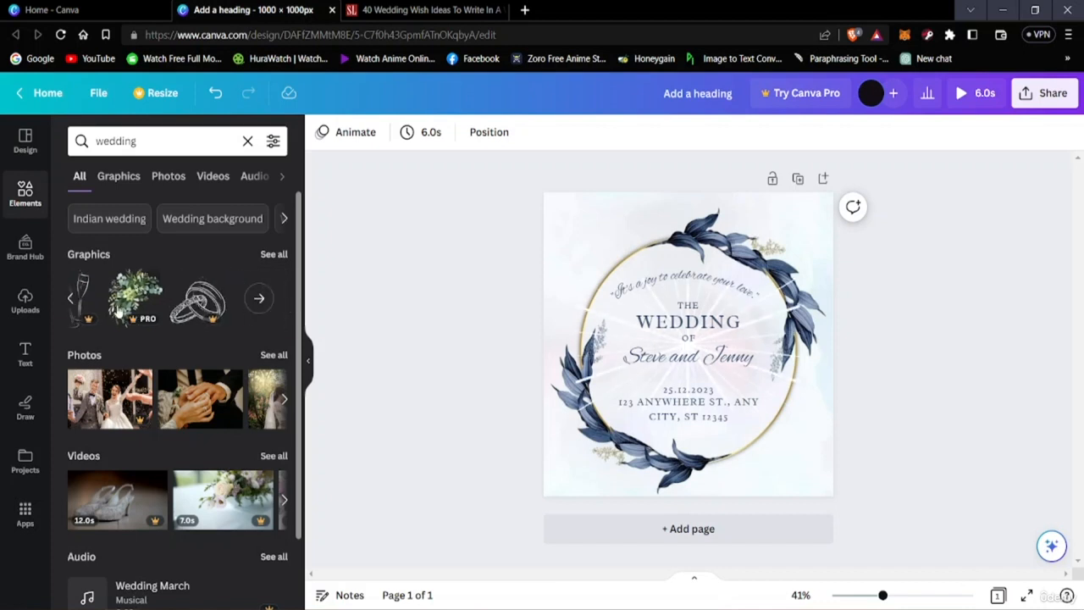
{"action": "left_click", "coordinate": [254, 301]}
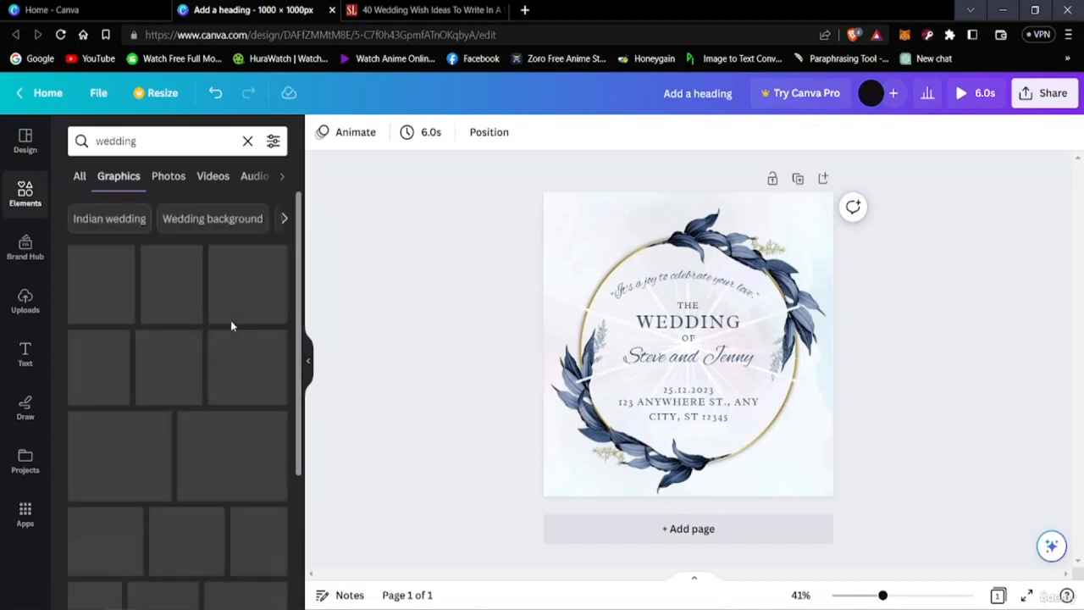
{"action": "scroll", "coordinate": [195, 410], "scroll_direction": "down", "scroll_amount": 5}
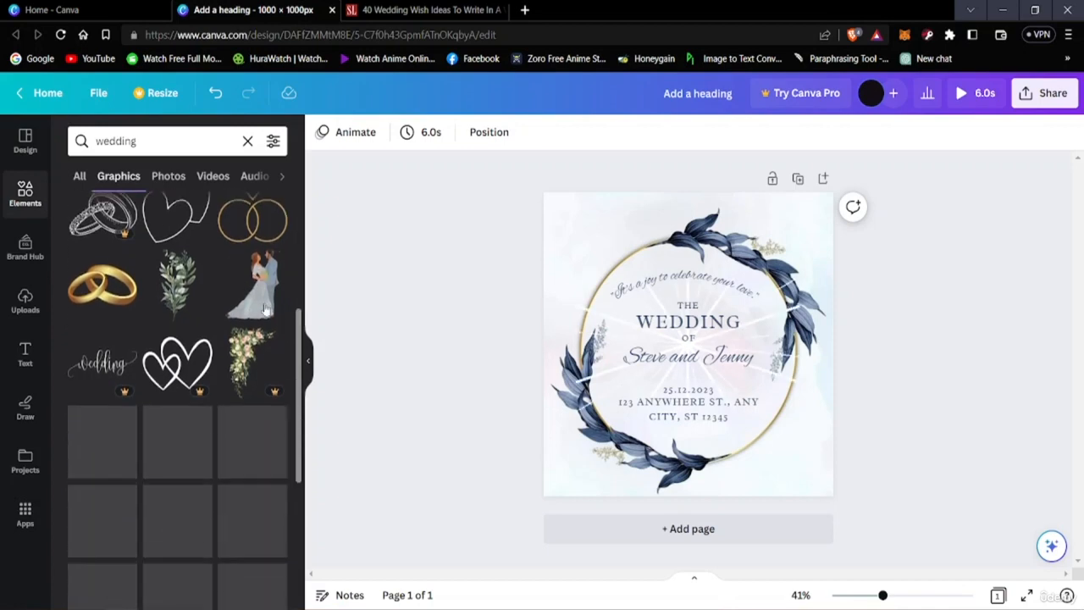
{"action": "scroll", "coordinate": [140, 369], "scroll_direction": "up", "scroll_amount": 1}
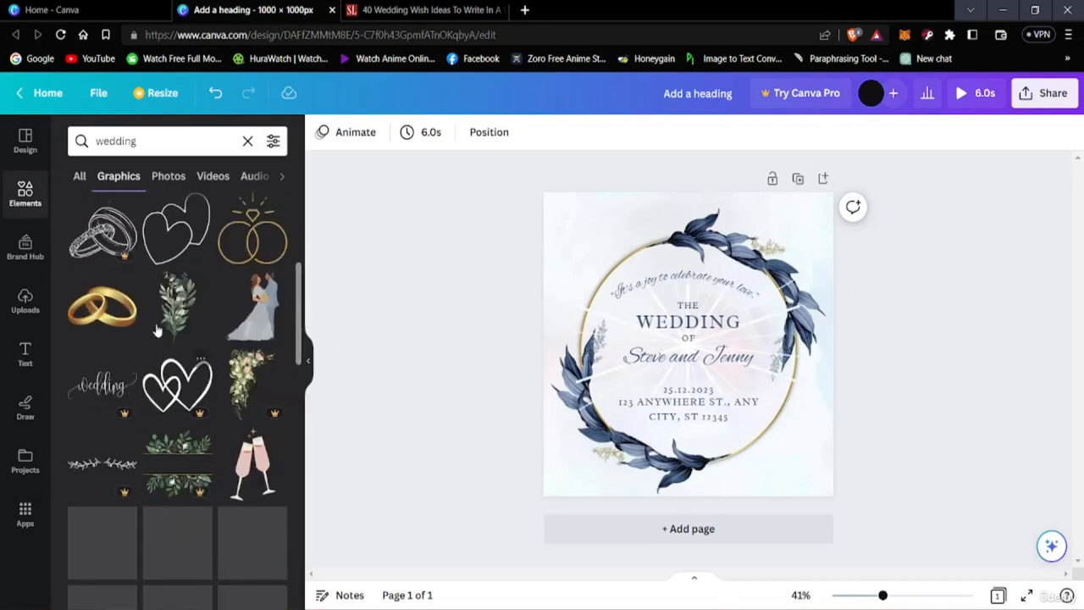
{"action": "scroll", "coordinate": [164, 366], "scroll_direction": "down", "scroll_amount": 2}
{"action": "scroll", "coordinate": [127, 369], "scroll_direction": "down", "scroll_amount": 2}
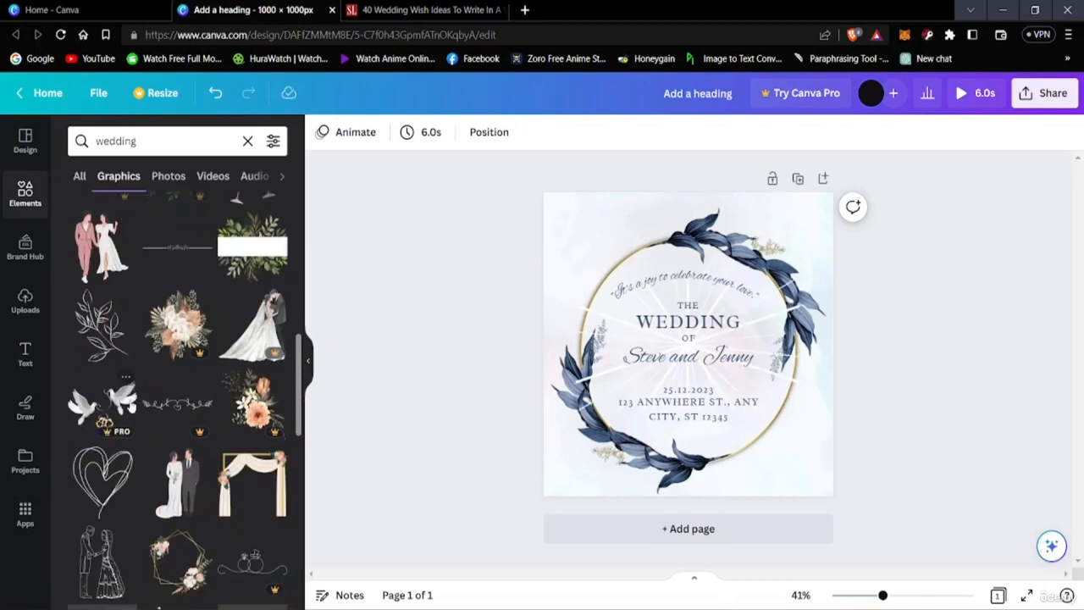
{"action": "scroll", "coordinate": [151, 394], "scroll_direction": "down", "scroll_amount": 5}
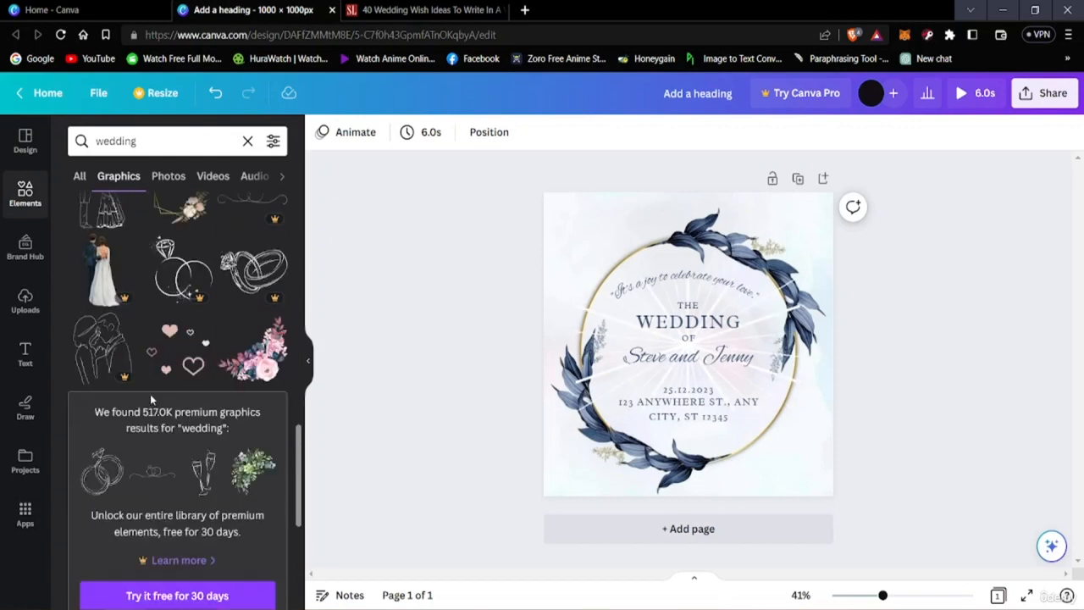
{"action": "scroll", "coordinate": [158, 407], "scroll_direction": "down", "scroll_amount": 1}
{"action": "scroll", "coordinate": [157, 438], "scroll_direction": "down", "scroll_amount": 4}
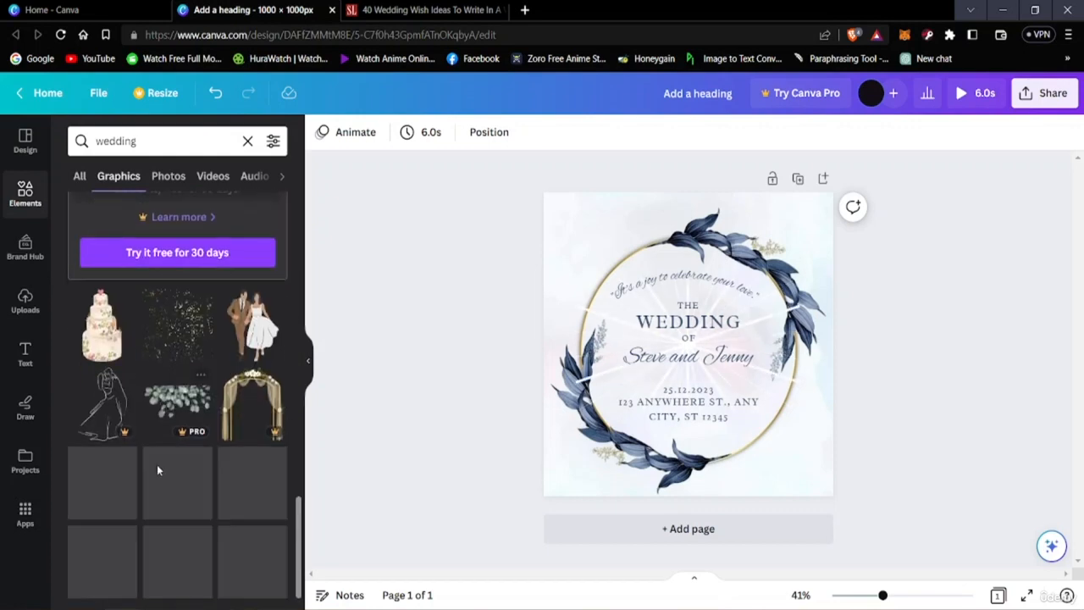
{"action": "scroll", "coordinate": [127, 373], "scroll_direction": "down", "scroll_amount": 2}
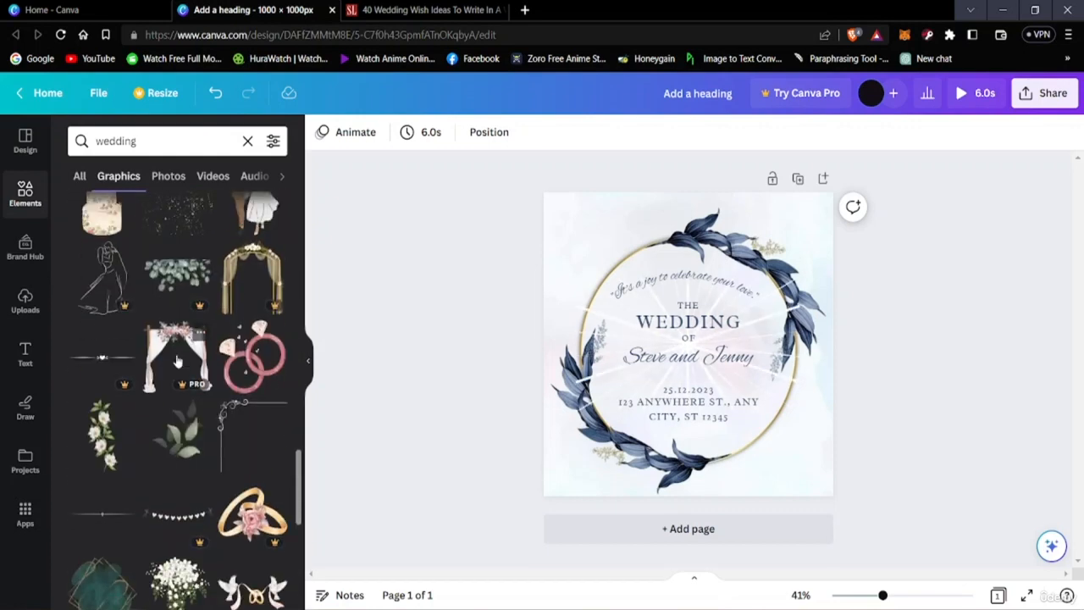
{"action": "scroll", "coordinate": [117, 354], "scroll_direction": "up", "scroll_amount": 3}
{"action": "scroll", "coordinate": [198, 338], "scroll_direction": "up", "scroll_amount": 3}
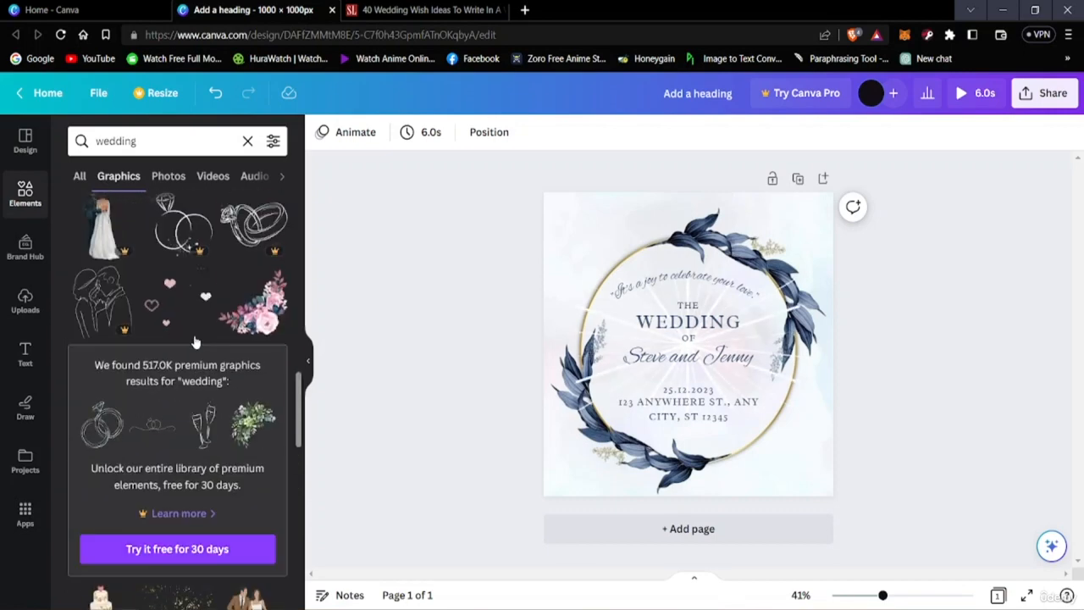
{"action": "scroll", "coordinate": [174, 443], "scroll_direction": "down", "scroll_amount": 2}
{"action": "scroll", "coordinate": [198, 421], "scroll_direction": "down", "scroll_amount": 4}
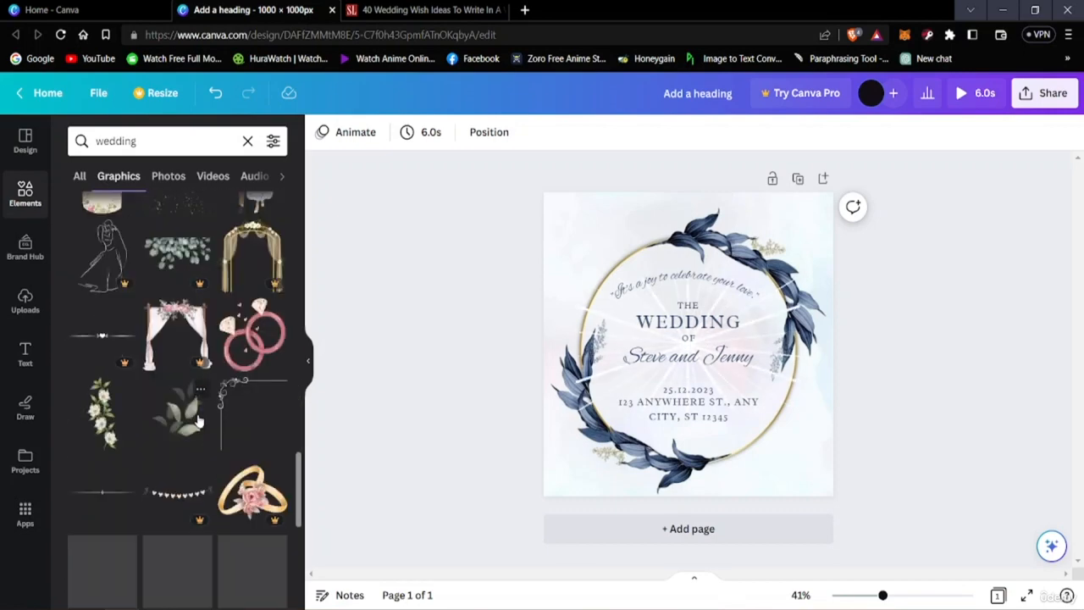
{"action": "scroll", "coordinate": [193, 398], "scroll_direction": "down", "scroll_amount": 4}
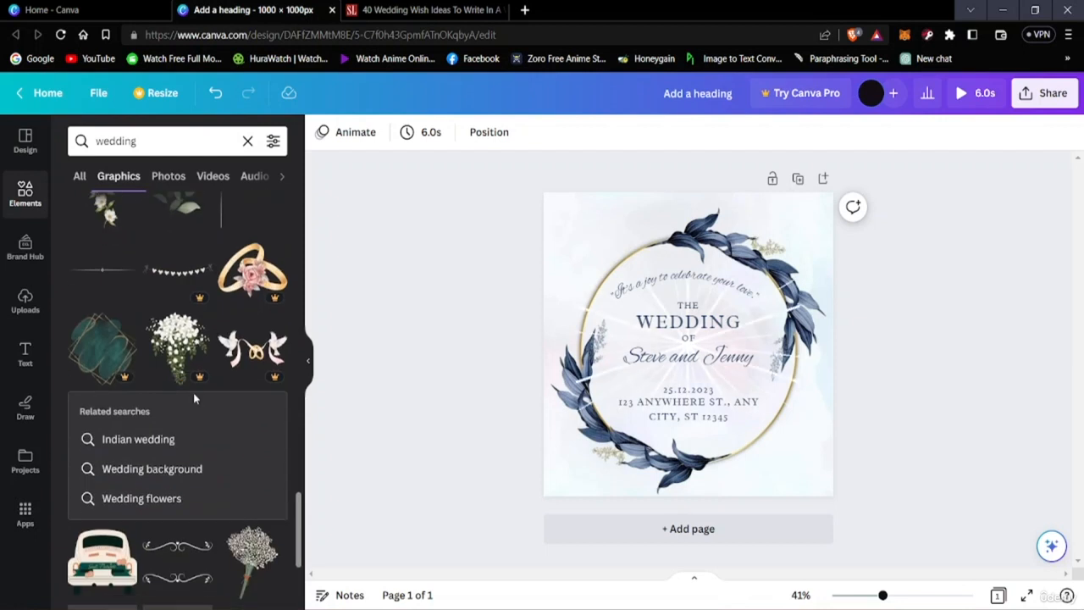
{"action": "scroll", "coordinate": [136, 501], "scroll_direction": "down", "scroll_amount": 1}
{"action": "scroll", "coordinate": [129, 499], "scroll_direction": "down", "scroll_amount": 3}
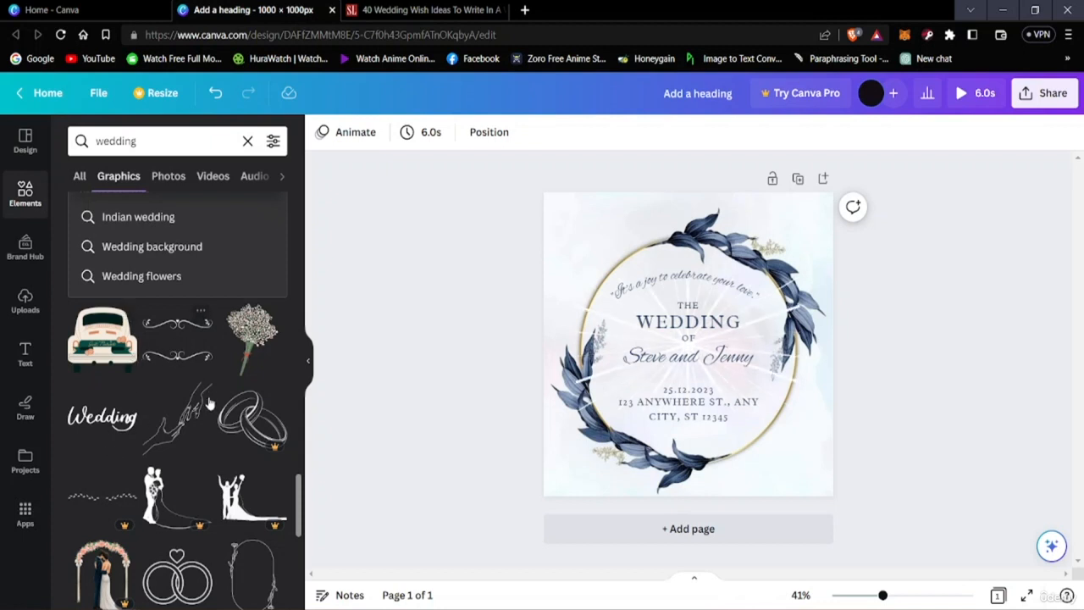
{"action": "scroll", "coordinate": [127, 453], "scroll_direction": "down", "scroll_amount": 2}
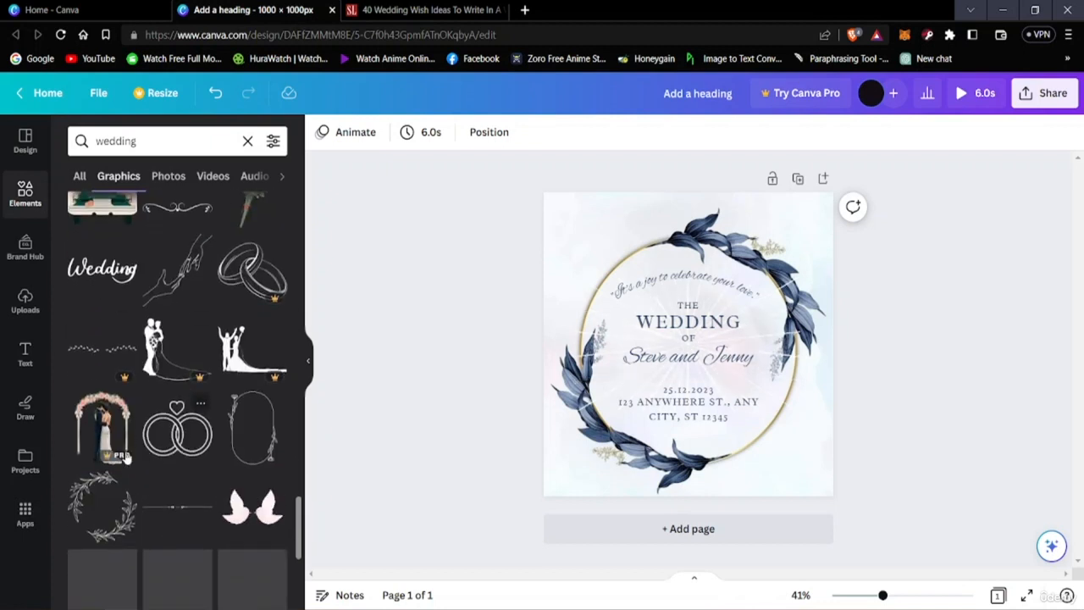
Step: Add the line drawing of two reaching hands to the card and enlarge it to about 555 px wide
{"action": "left_click", "coordinate": [177, 269]}
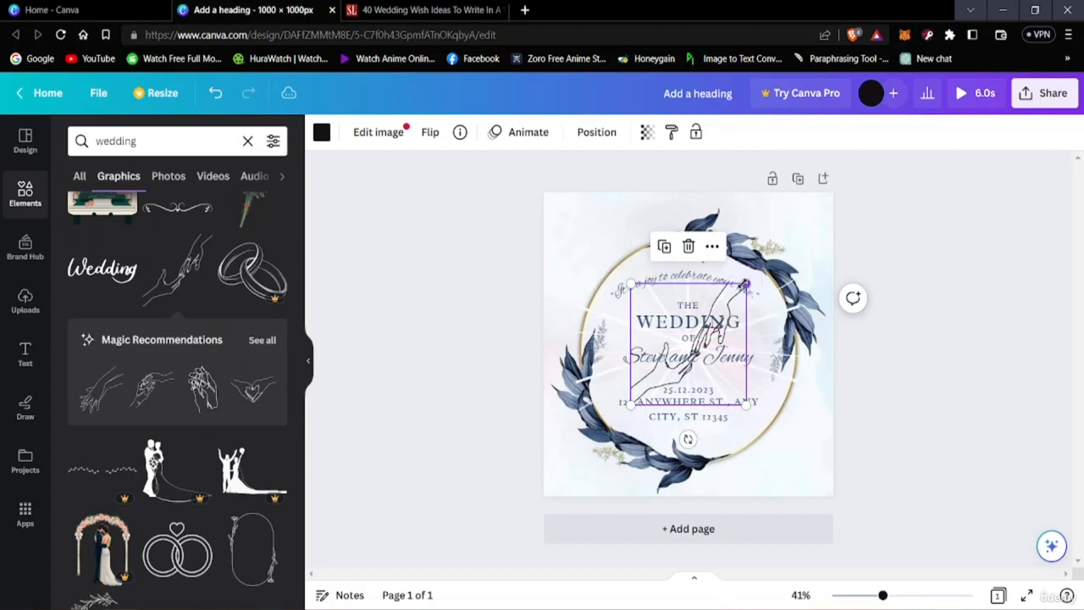
{"action": "left_click_drag", "start_coordinate": [745, 285], "coordinate": [856, 202]}
{"action": "left_click_drag", "start_coordinate": [802, 319], "coordinate": [754, 368]}
{"action": "left_click_drag", "start_coordinate": [795, 231], "coordinate": [743, 286]}
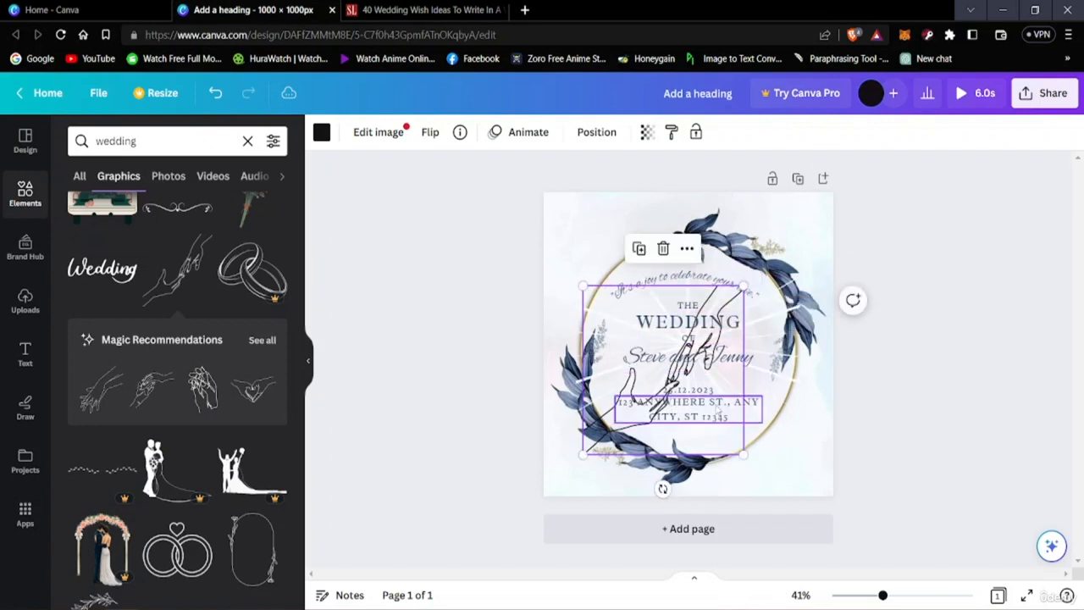
Step: Move the reaching hands drawing to the lower right of the wreath, at about X 345 px and Y 371 px, and deselect it
{"action": "left_click_drag", "start_coordinate": [737, 423], "coordinate": [776, 463]}
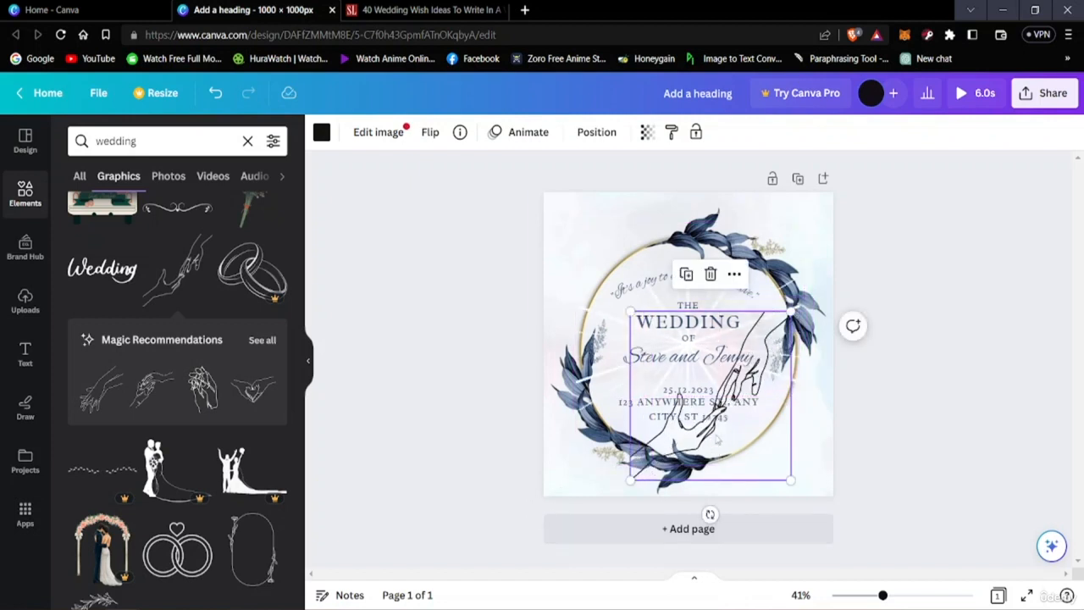
{"action": "left_click", "coordinate": [839, 467]}
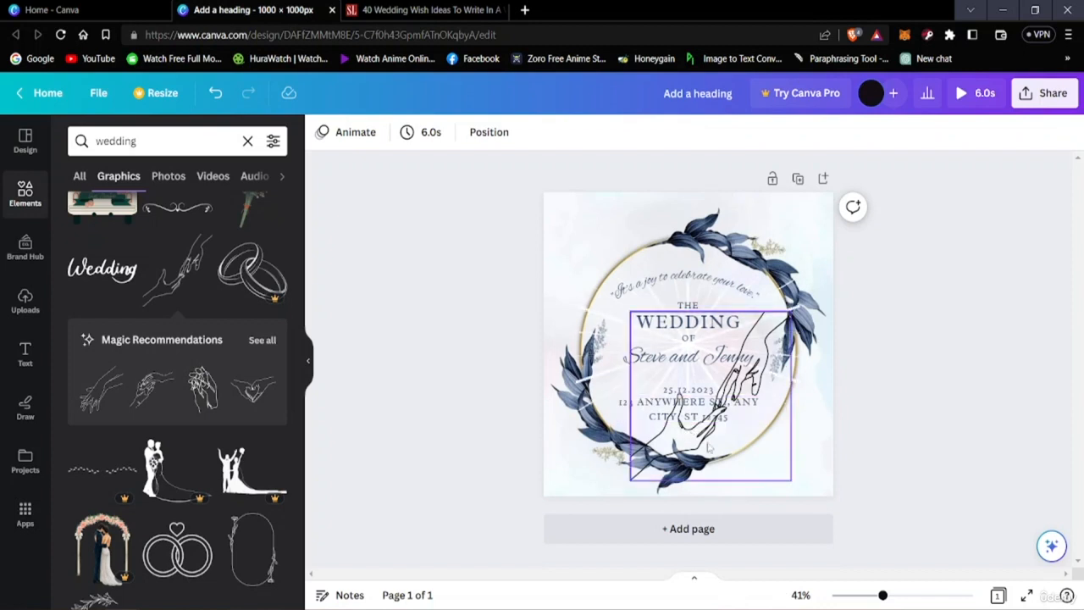
{"action": "left_click", "coordinate": [776, 430]}
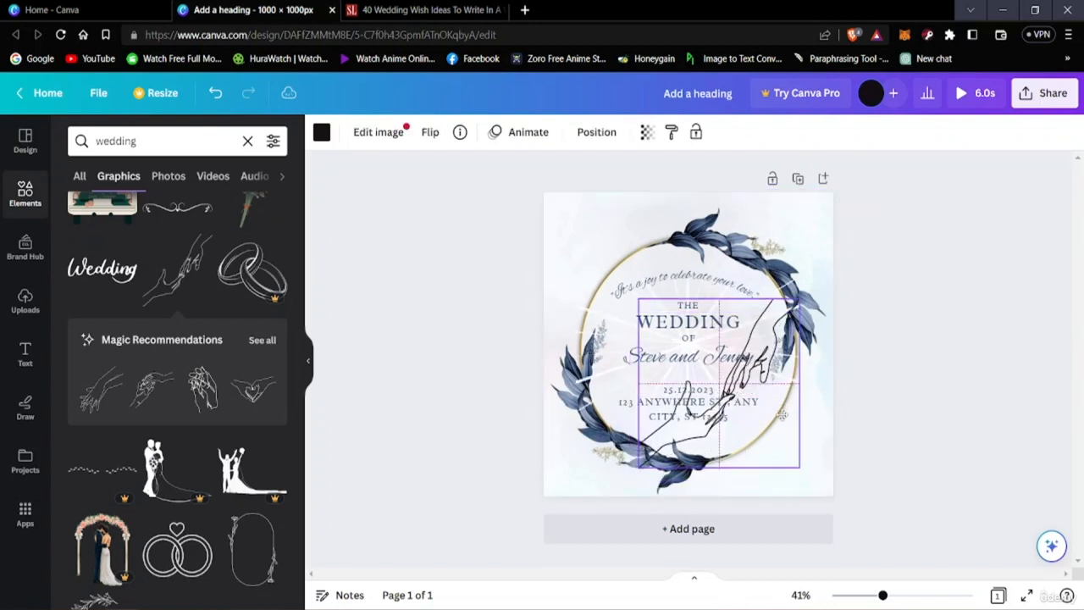
{"action": "mouse_move", "coordinate": [780, 414]}
{"action": "left_mouse_down"}
{"action": "mouse_move", "coordinate": [793, 414]}
{"action": "mouse_move", "coordinate": [779, 412]}
{"action": "left_mouse_up"}
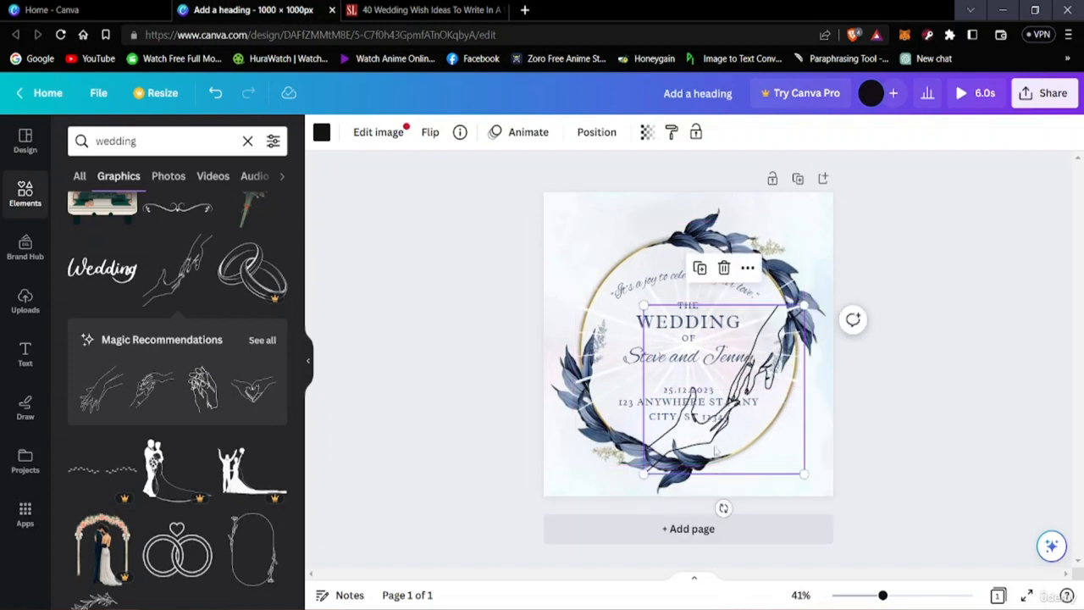
{"action": "left_click", "coordinate": [937, 379]}
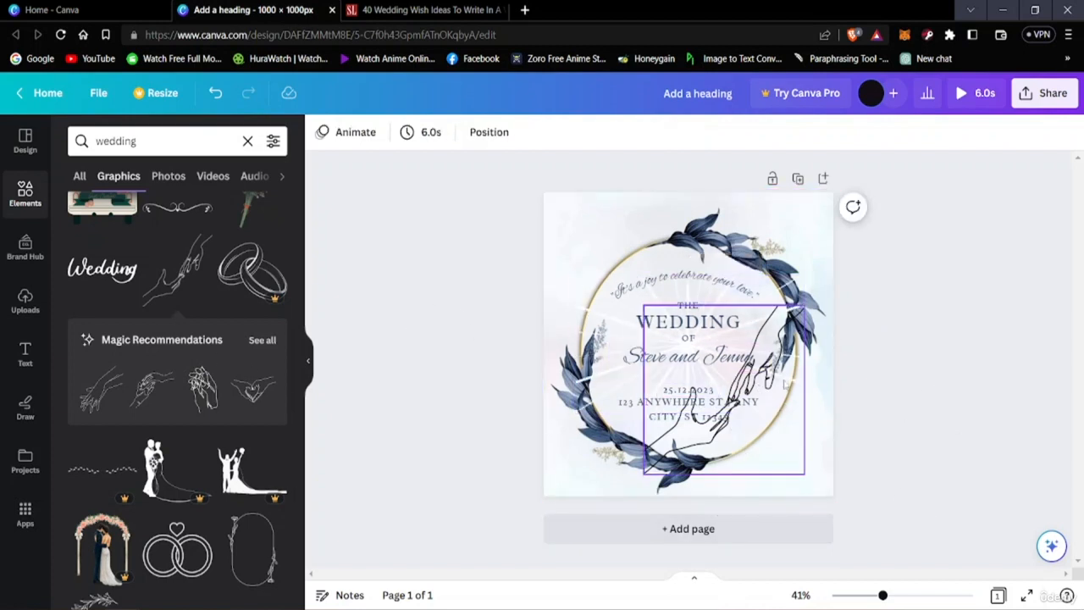
Step: Fade the reaching hands drawing to a transparency of about 21, trying 26 and 100 first, and deselect it
{"action": "left_click", "coordinate": [794, 407]}
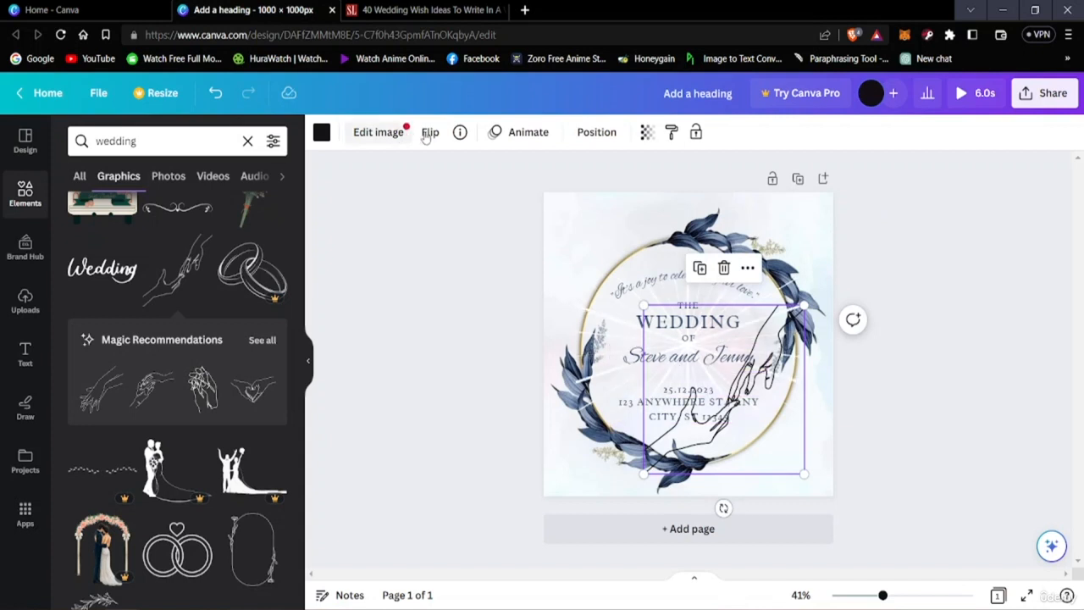
{"action": "left_click", "coordinate": [584, 135]}
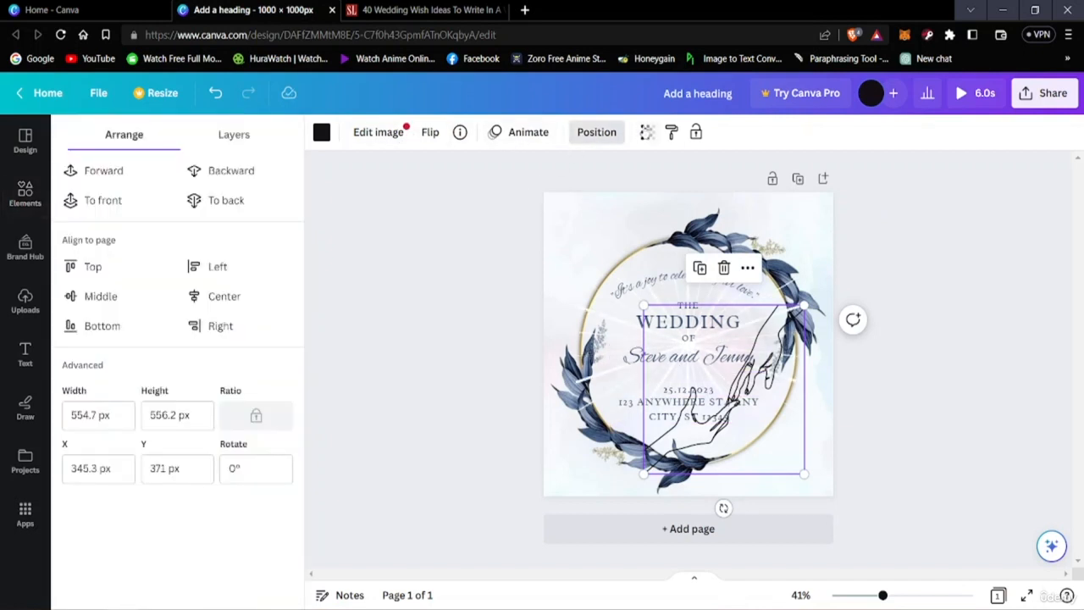
{"action": "left_click", "coordinate": [648, 133]}
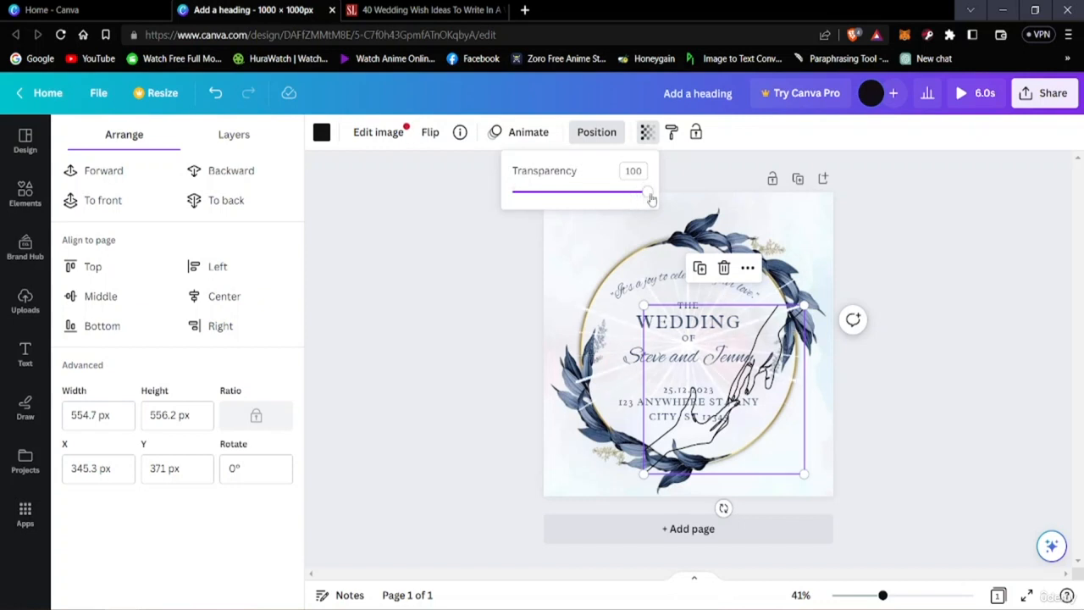
{"action": "left_click_drag", "start_coordinate": [648, 193], "coordinate": [547, 194]}
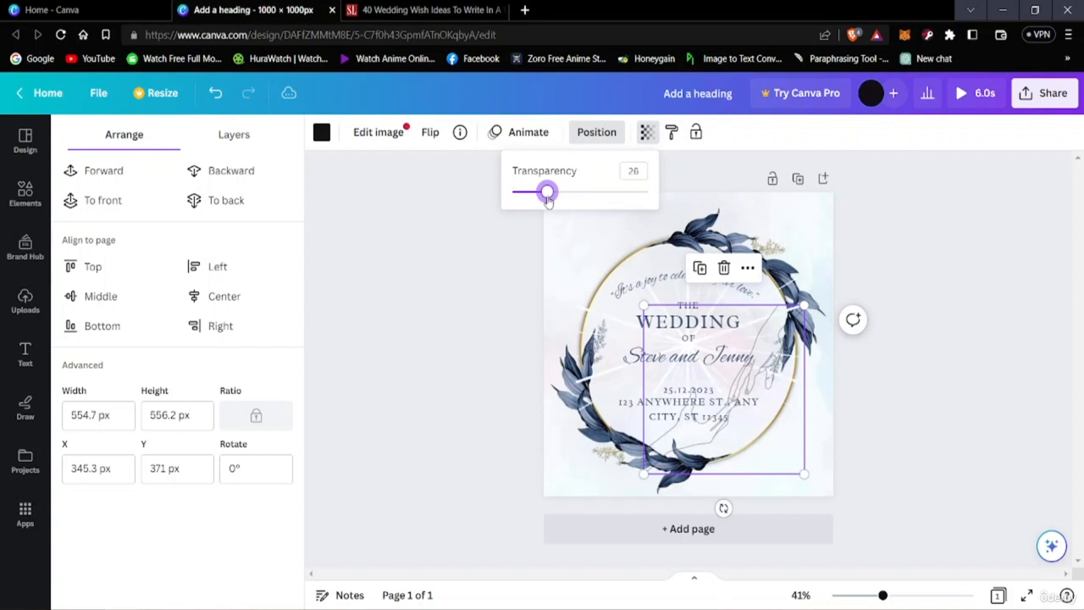
{"action": "left_click", "coordinate": [991, 235]}
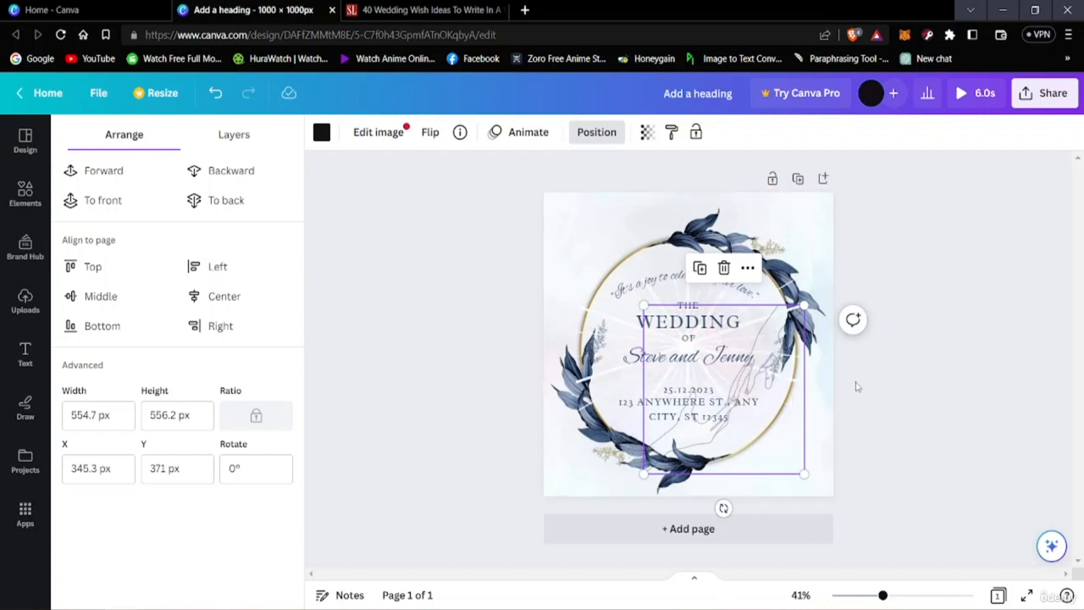
{"action": "left_click", "coordinate": [646, 132]}
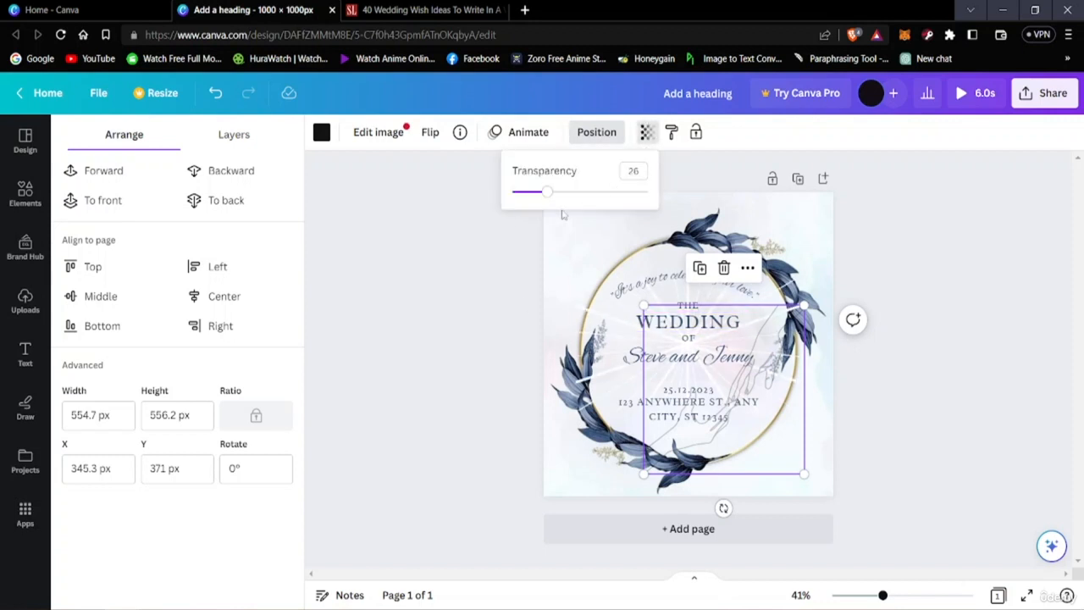
{"action": "left_click_drag", "start_coordinate": [549, 201], "coordinate": [647, 191]}
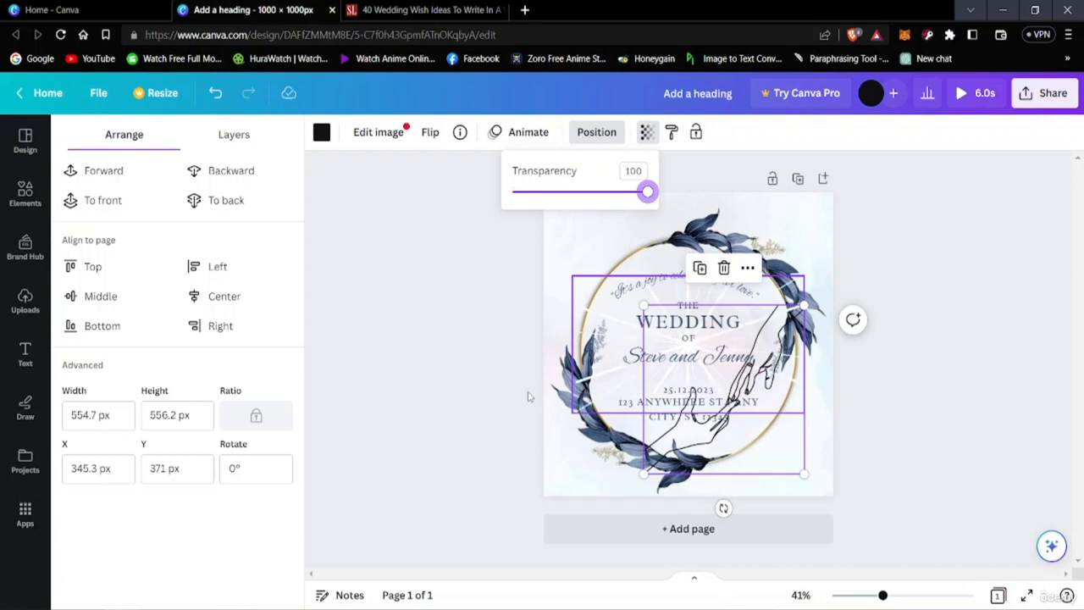
{"action": "mouse_move", "coordinate": [647, 192]}
{"action": "left_mouse_down"}
{"action": "mouse_move", "coordinate": [555, 193]}
{"action": "mouse_move", "coordinate": [544, 209]}
{"action": "left_mouse_up"}
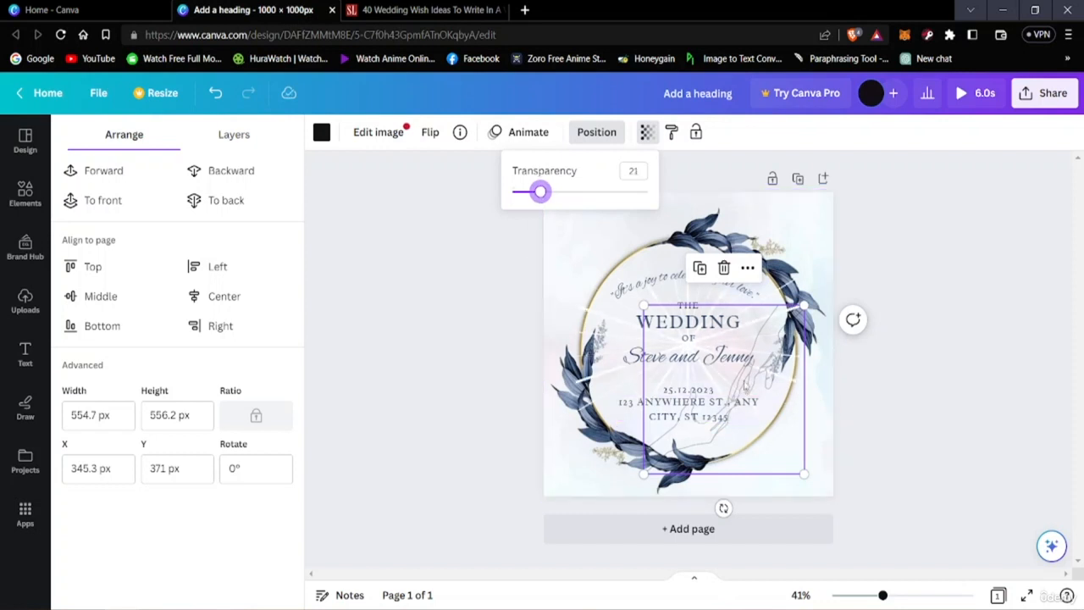
{"action": "left_click", "coordinate": [900, 387]}
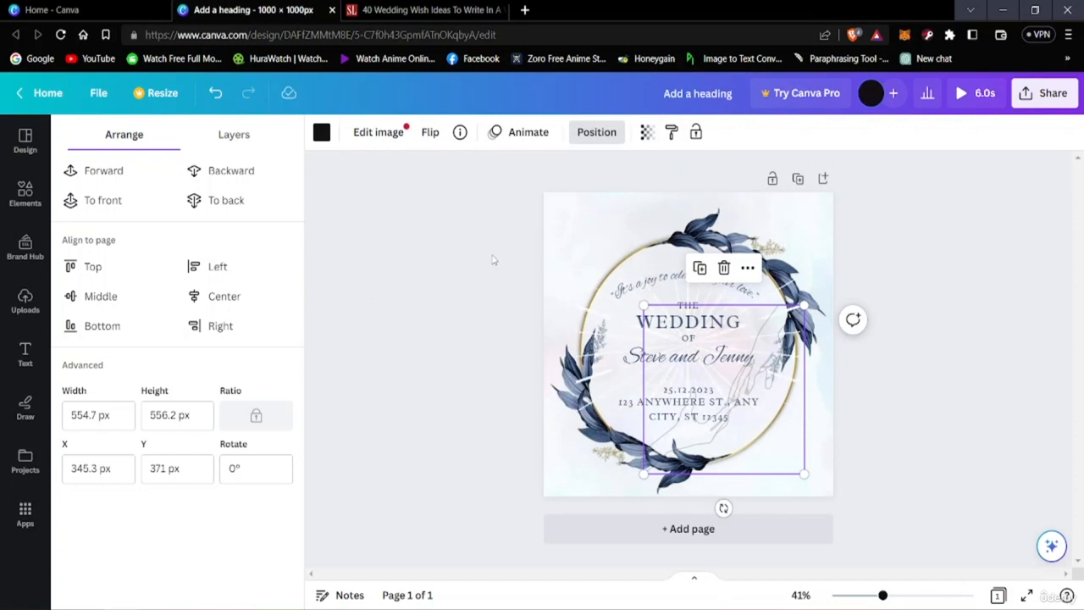
{"action": "left_click", "coordinate": [402, 349]}
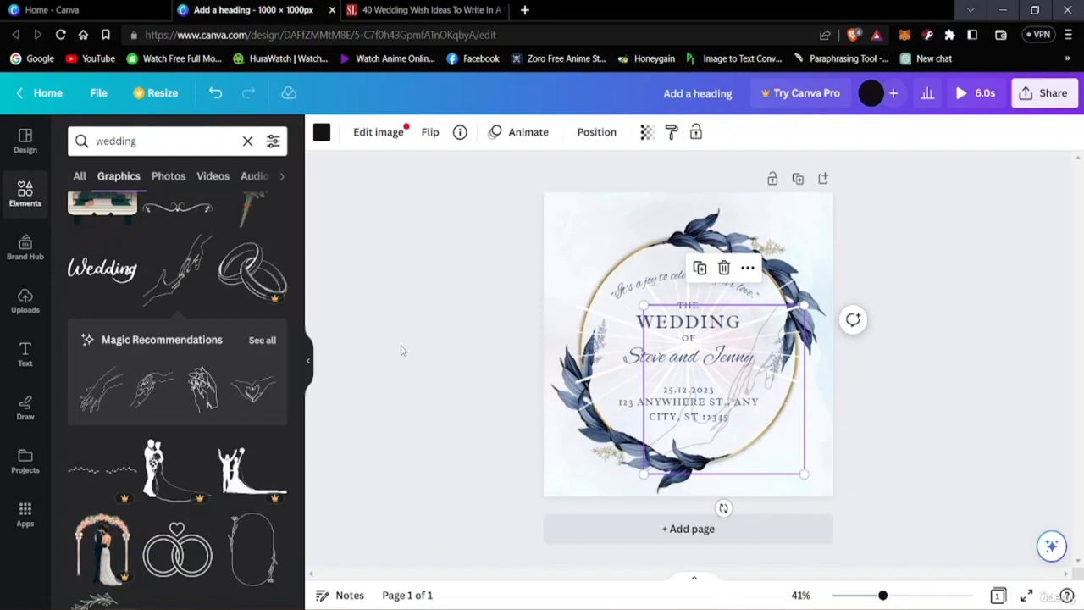
{"action": "left_click", "coordinate": [884, 366]}
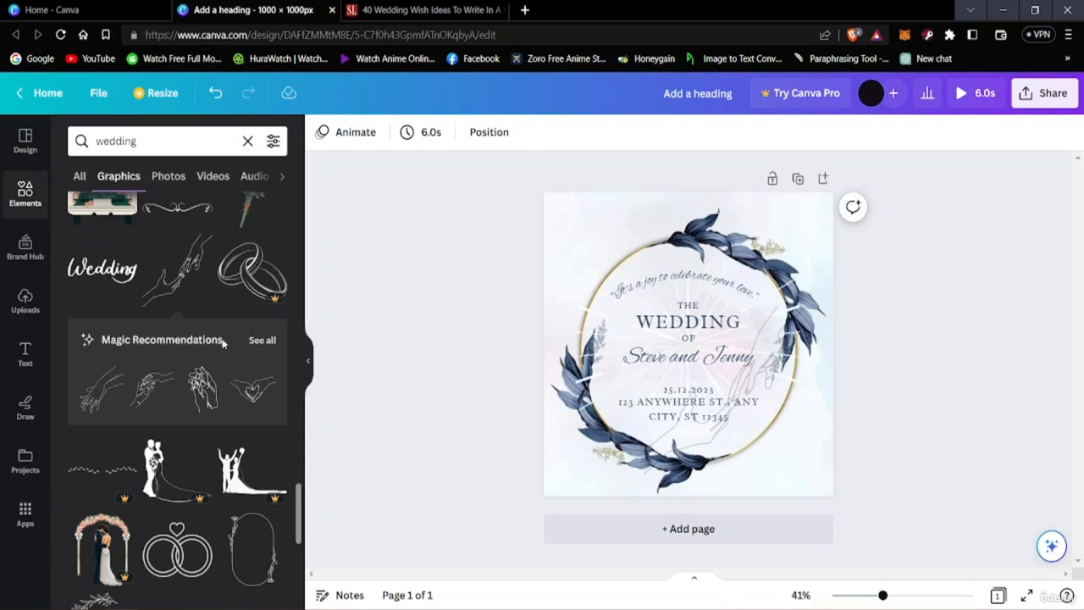
Step: Show all magic recommendations for the hands drawing and add the heart-shaped hands illustration to the card
{"action": "left_click", "coordinate": [262, 340]}
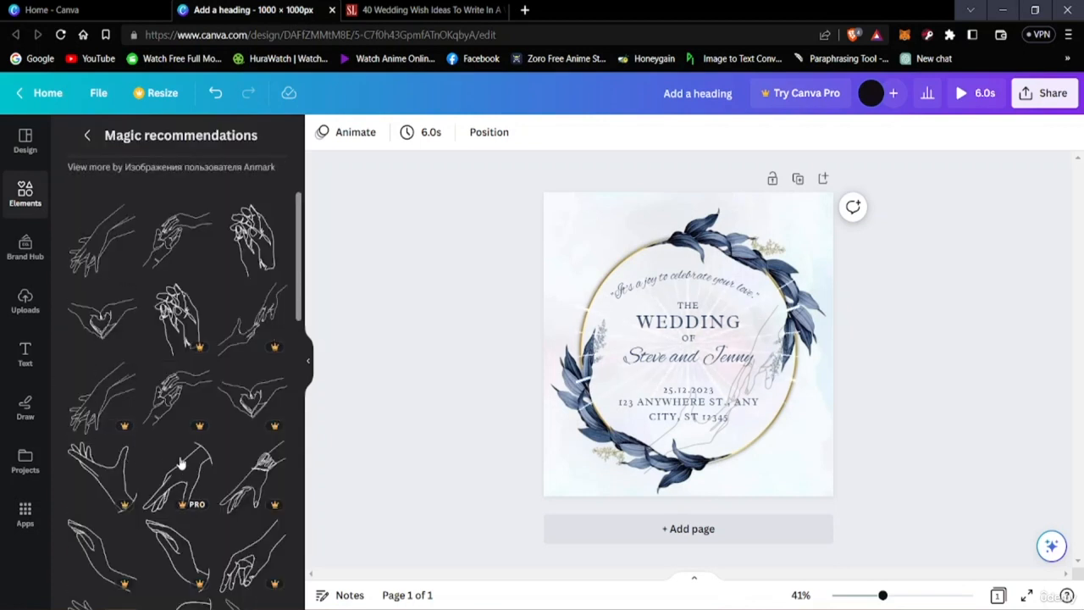
{"action": "scroll", "coordinate": [187, 436], "scroll_direction": "down", "scroll_amount": 3}
{"action": "scroll", "coordinate": [161, 440], "scroll_direction": "down", "scroll_amount": 10}
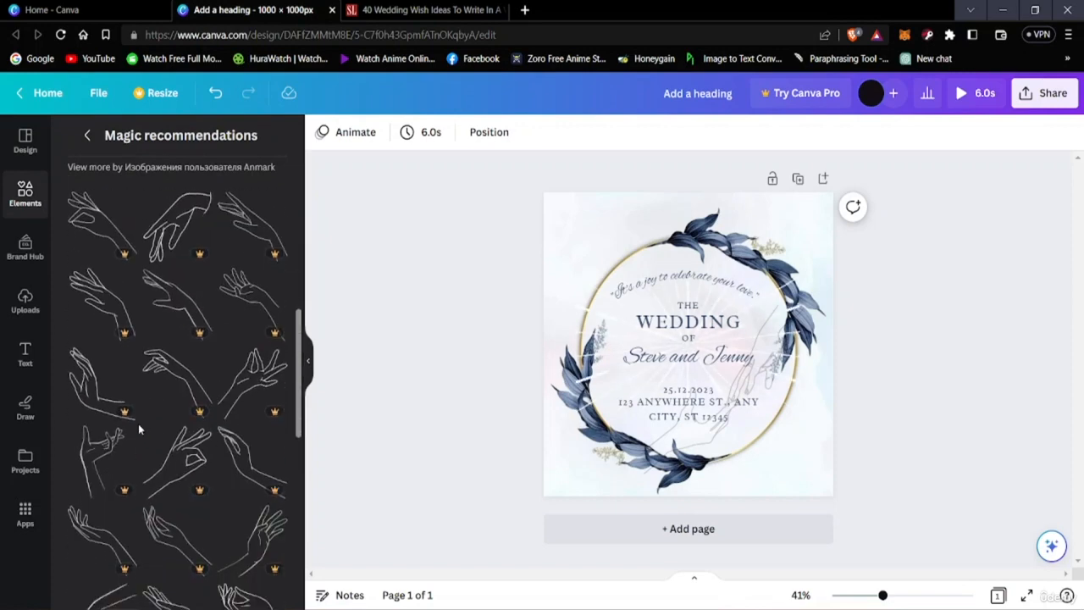
{"action": "scroll", "coordinate": [150, 458], "scroll_direction": "up", "scroll_amount": 10}
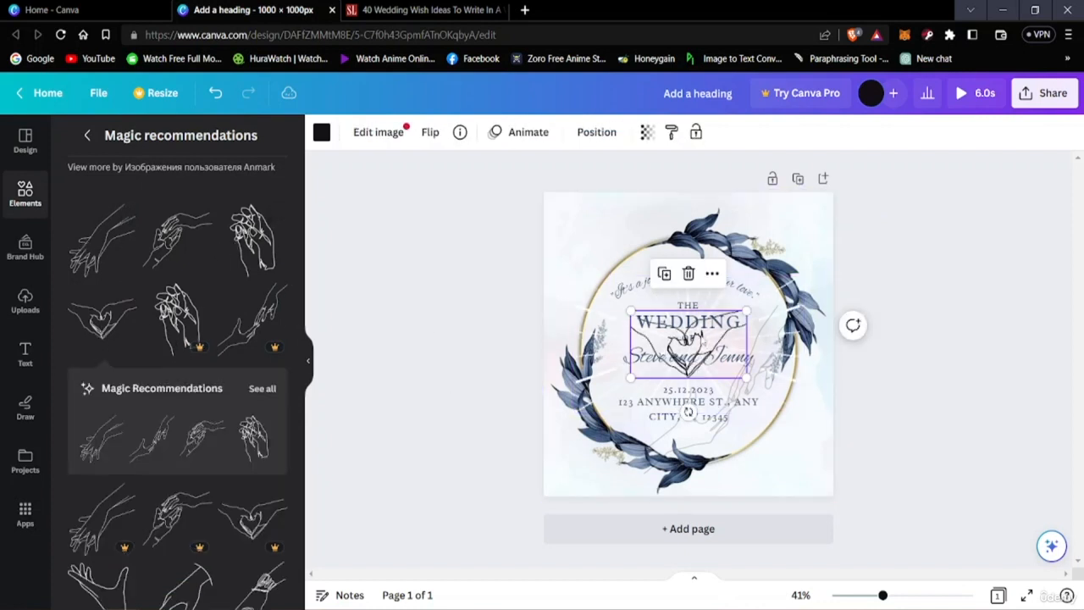
Step: Move the heart-shaped hands drawing up behind the quote and enlarge it to span most of the wreath's inner width
{"action": "mouse_move", "coordinate": [688, 338]}
{"action": "left_mouse_down"}
{"action": "mouse_move", "coordinate": [660, 327]}
{"action": "mouse_move", "coordinate": [687, 347]}
{"action": "mouse_move", "coordinate": [693, 337]}
{"action": "left_mouse_up"}
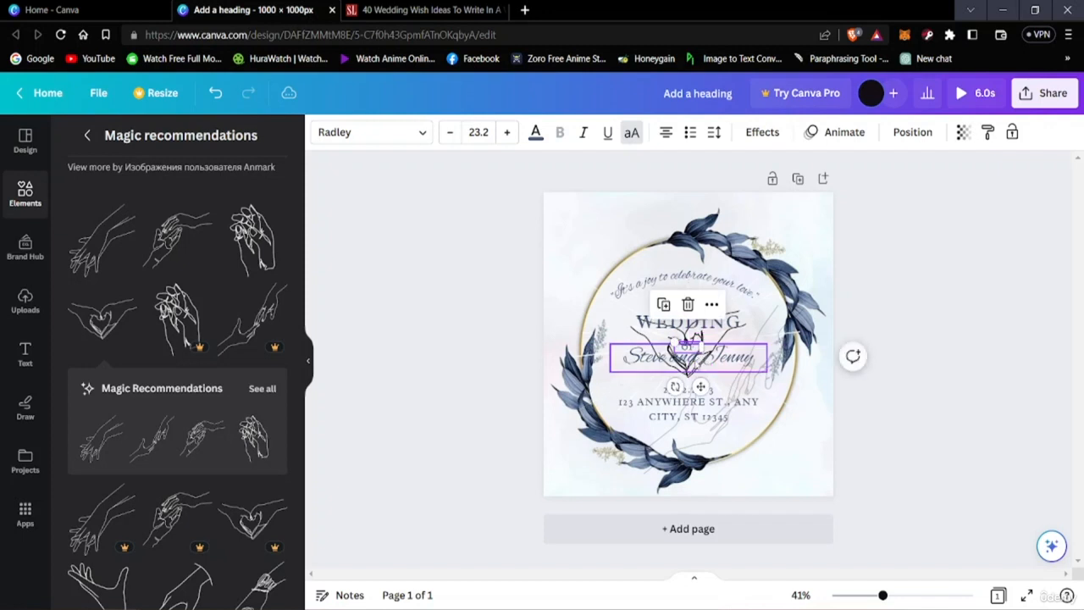
{"action": "left_click", "coordinate": [953, 307]}
{"action": "left_click", "coordinate": [674, 337]}
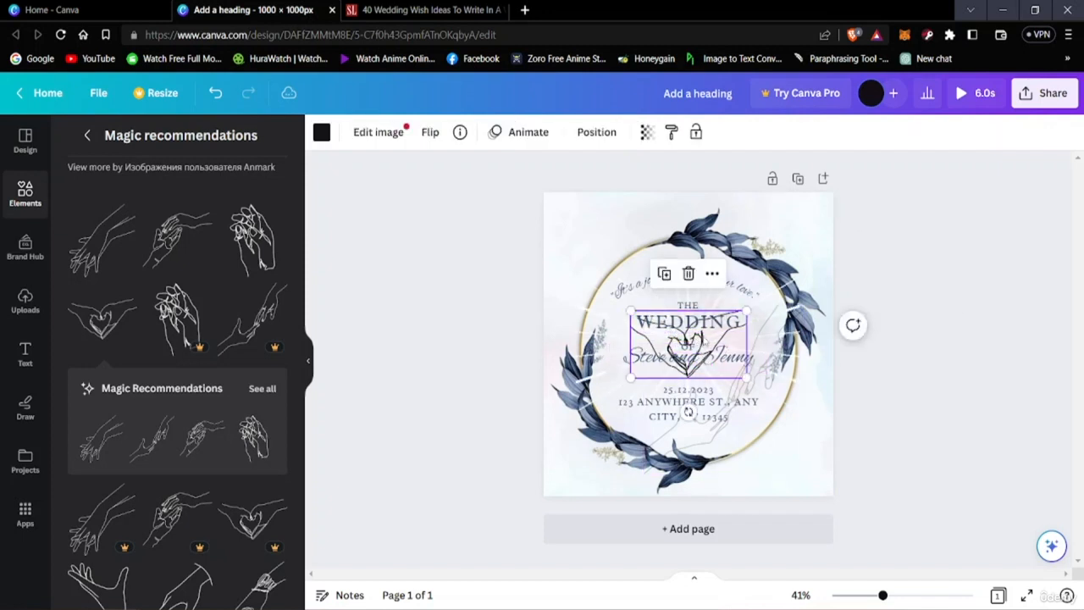
{"action": "left_click_drag", "start_coordinate": [742, 343], "coordinate": [748, 272]}
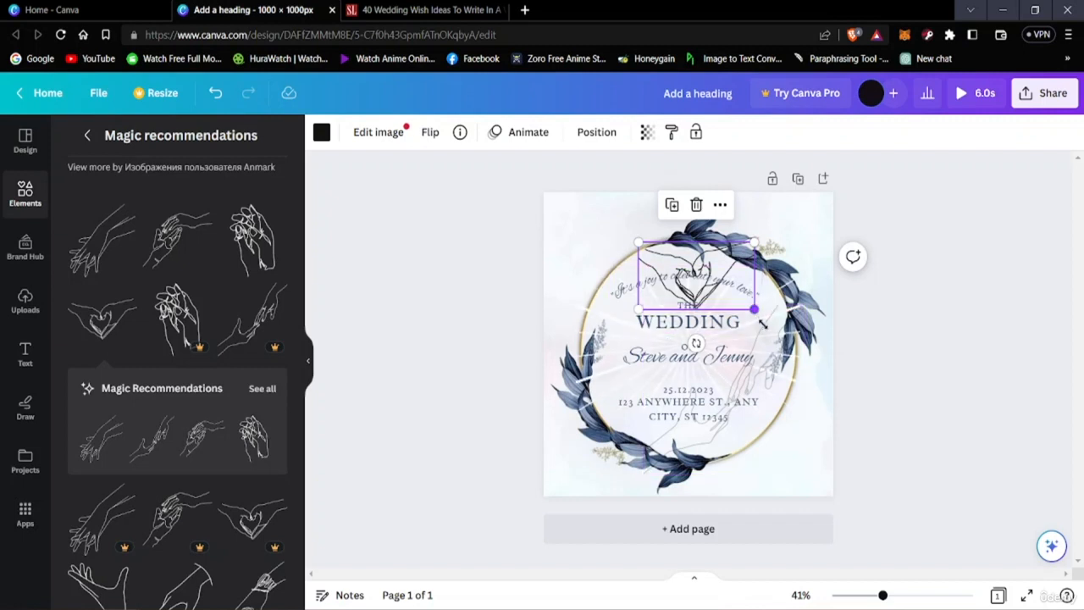
{"action": "left_click_drag", "start_coordinate": [762, 324], "coordinate": [781, 372]}
{"action": "left_click_drag", "start_coordinate": [803, 337], "coordinate": [803, 337]}
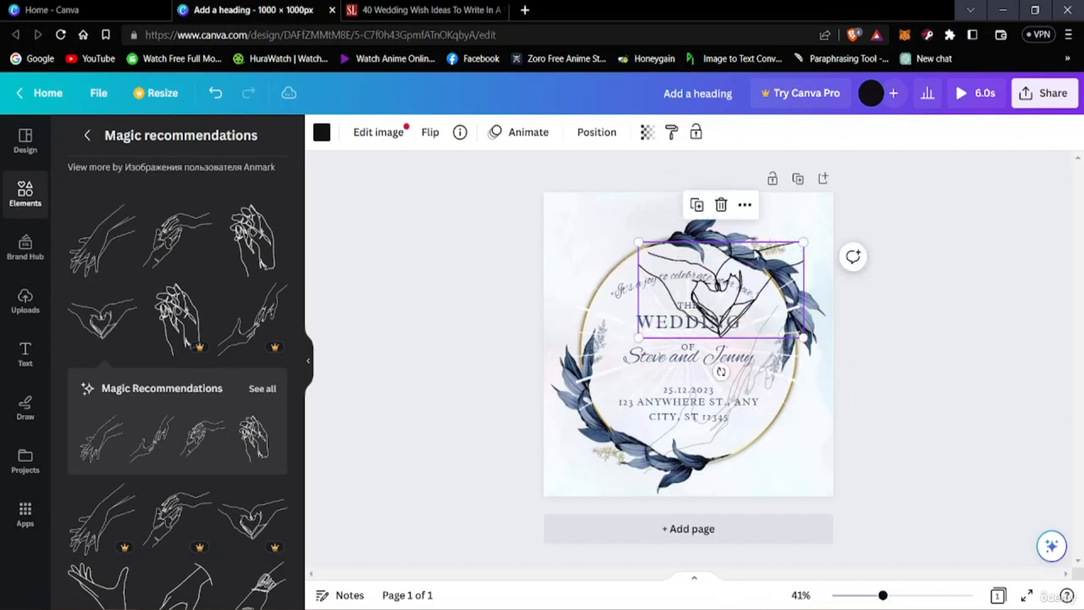
{"action": "left_click_drag", "start_coordinate": [780, 249], "coordinate": [754, 260]}
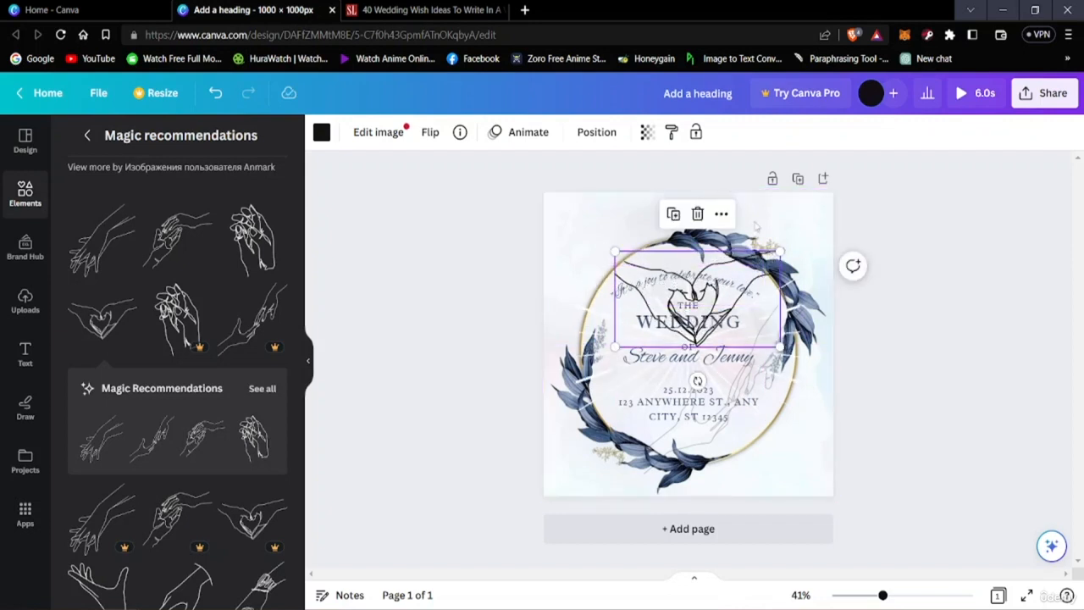
Step: Fade the heart-shaped hands drawing to a transparency of about 25, trying 29 first, and deselect it
{"action": "left_click", "coordinate": [648, 134]}
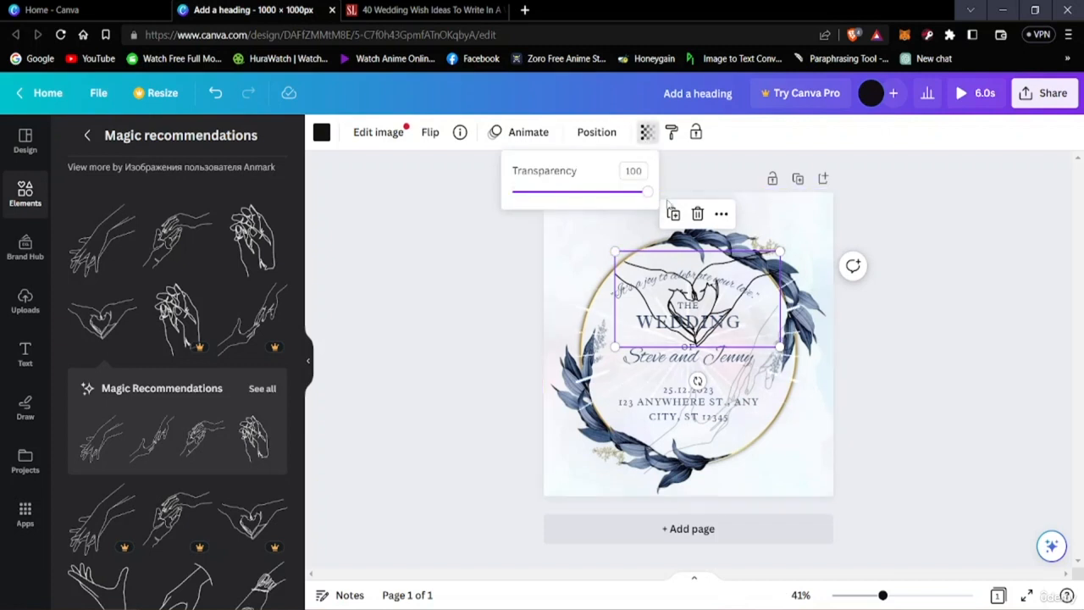
{"action": "left_click_drag", "start_coordinate": [644, 197], "coordinate": [549, 219]}
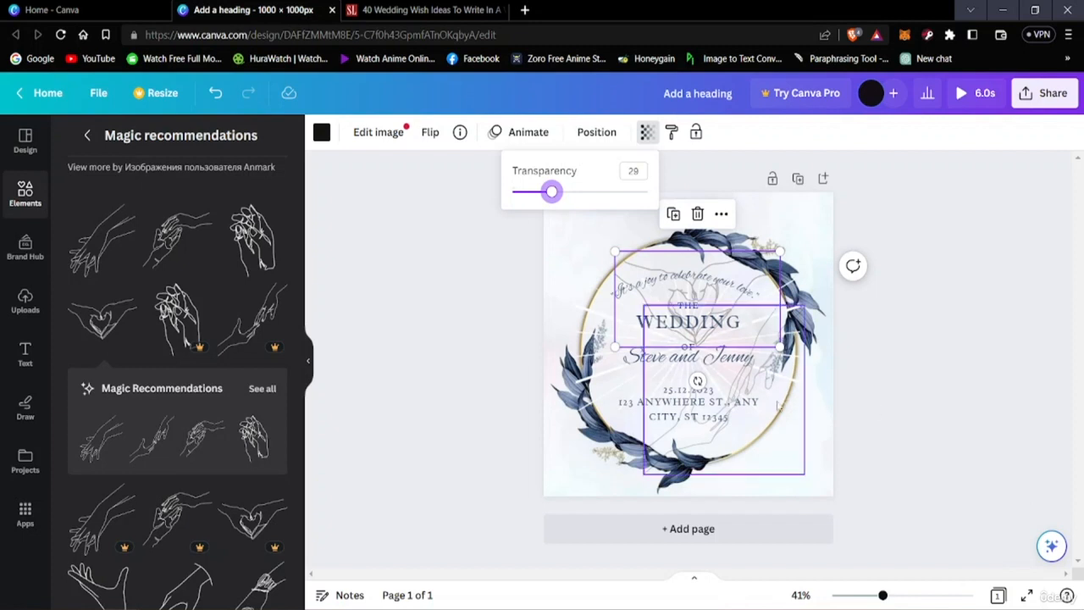
{"action": "left_click_drag", "start_coordinate": [551, 193], "coordinate": [546, 193]}
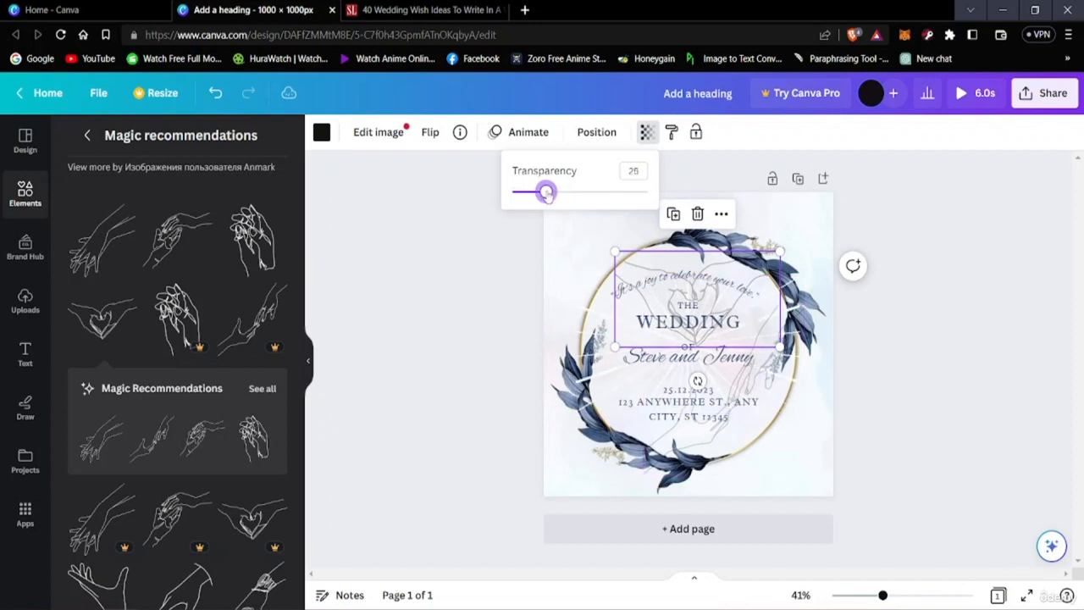
{"action": "left_click", "coordinate": [922, 414]}
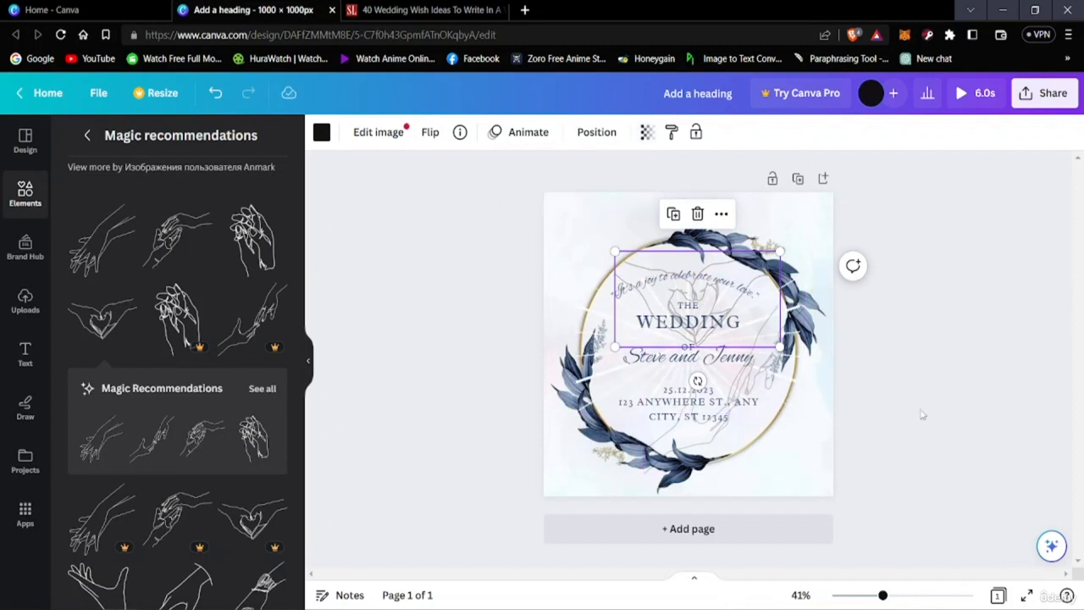
{"action": "left_click", "coordinate": [938, 383]}
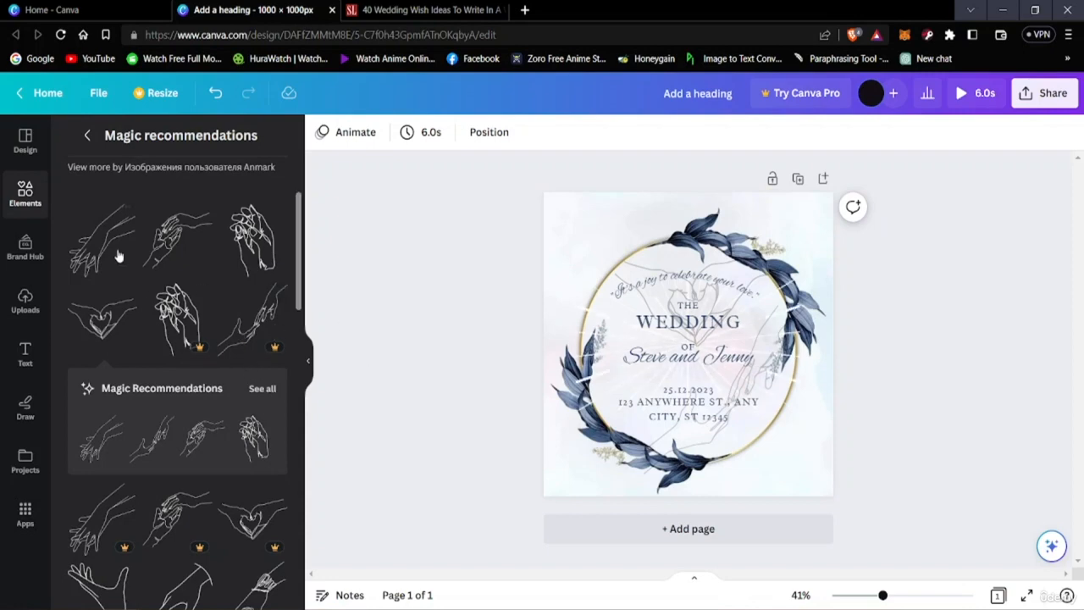
Step: Return to the wedding graphics results and browse them down to the line drawings below the magic recommendations
{"action": "left_click", "coordinate": [86, 135]}
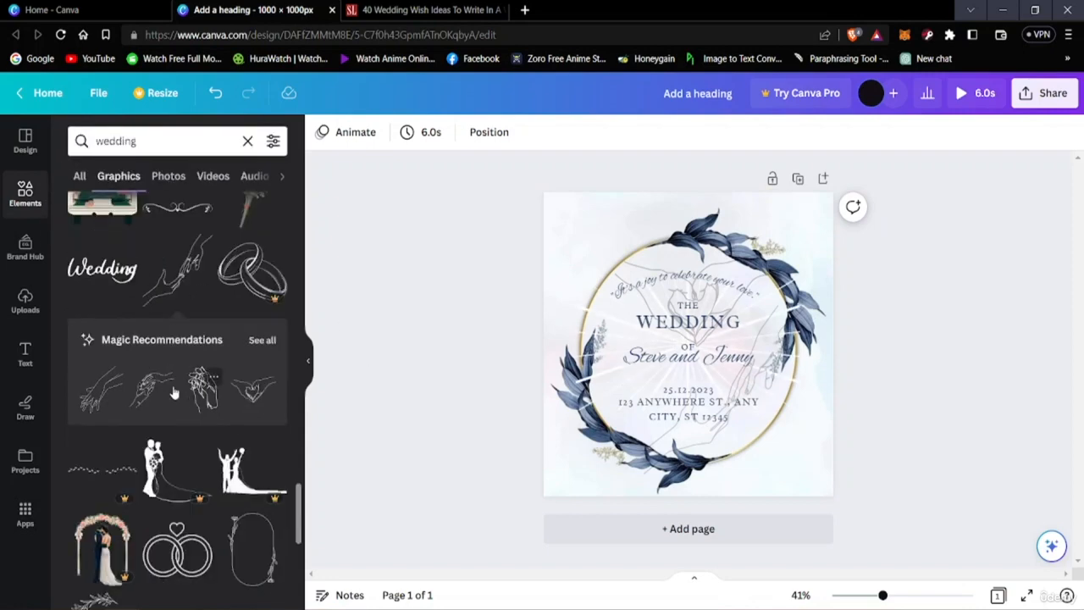
{"action": "scroll", "coordinate": [150, 432], "scroll_direction": "down", "scroll_amount": 10}
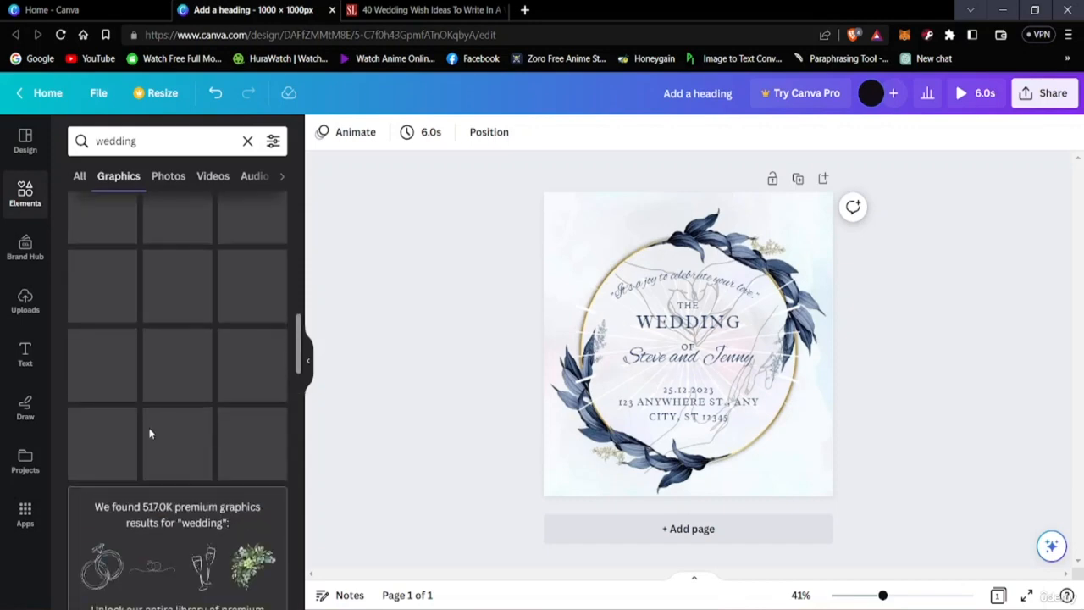
{"action": "scroll", "coordinate": [150, 432], "scroll_direction": "up", "scroll_amount": 10}
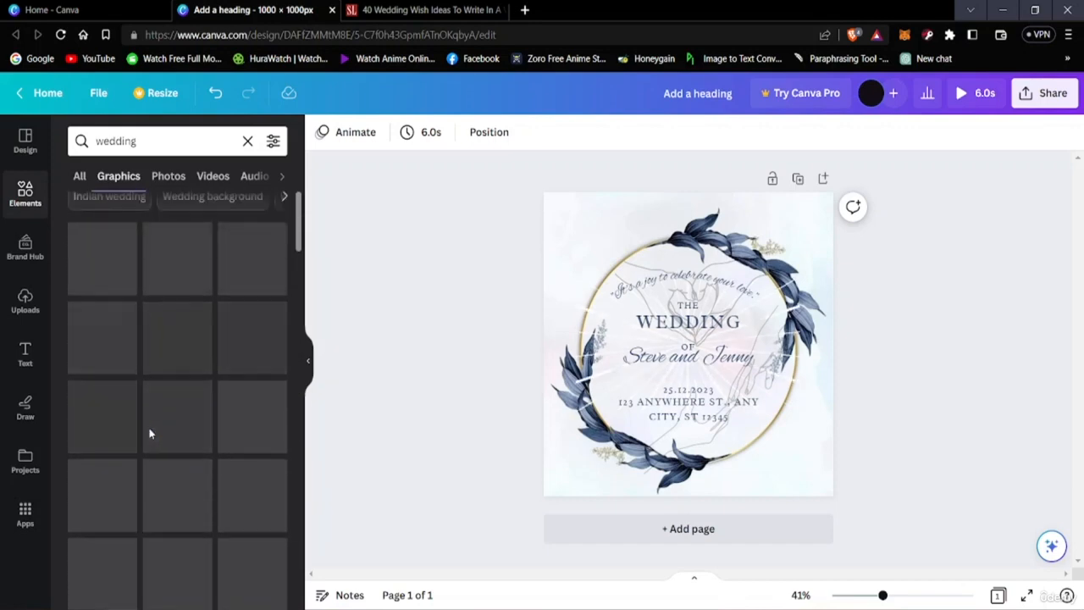
{"action": "scroll", "coordinate": [150, 434], "scroll_direction": "down", "scroll_amount": 10}
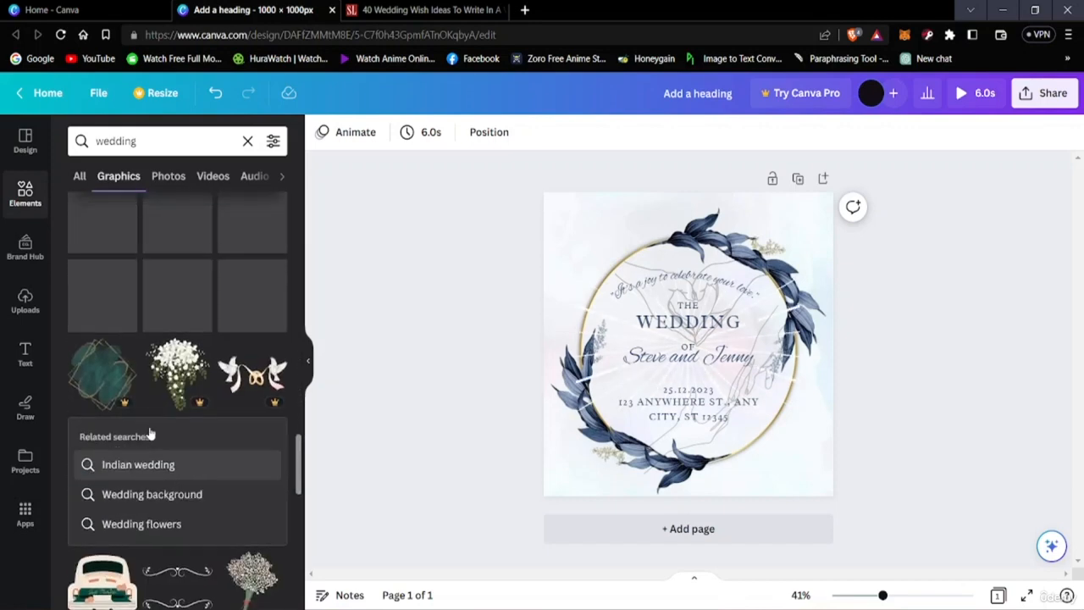
{"action": "scroll", "coordinate": [150, 434], "scroll_direction": "down", "scroll_amount": 4}
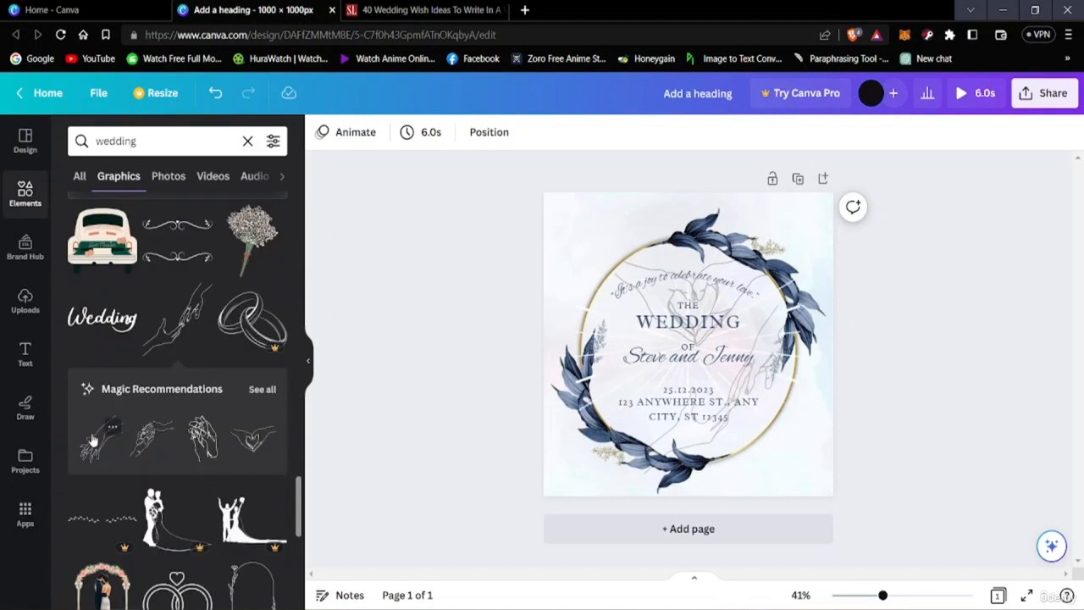
{"action": "scroll", "coordinate": [93, 440], "scroll_direction": "down", "scroll_amount": 4}
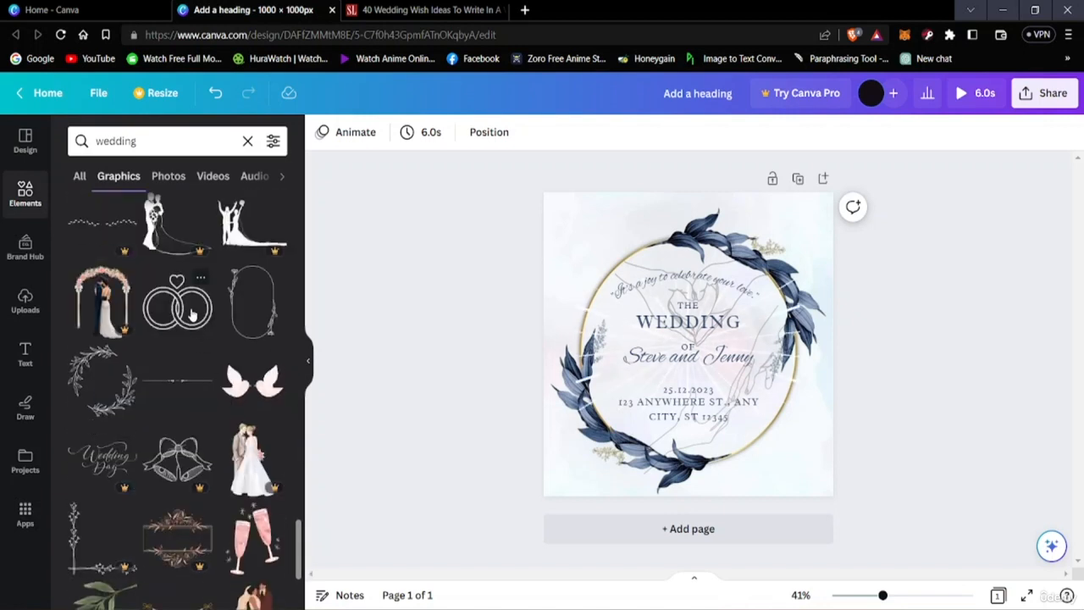
Step: Try the oval floral frame on the card, enlarged over the wedding text, and remove it
{"action": "left_click", "coordinate": [265, 326]}
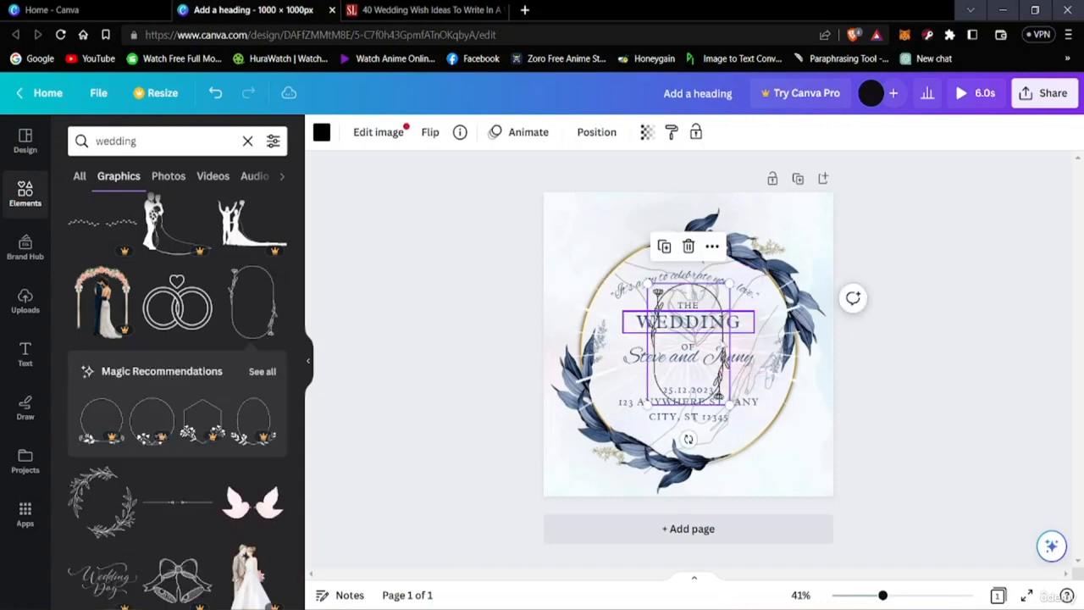
{"action": "left_click_drag", "start_coordinate": [729, 284], "coordinate": [818, 283]}
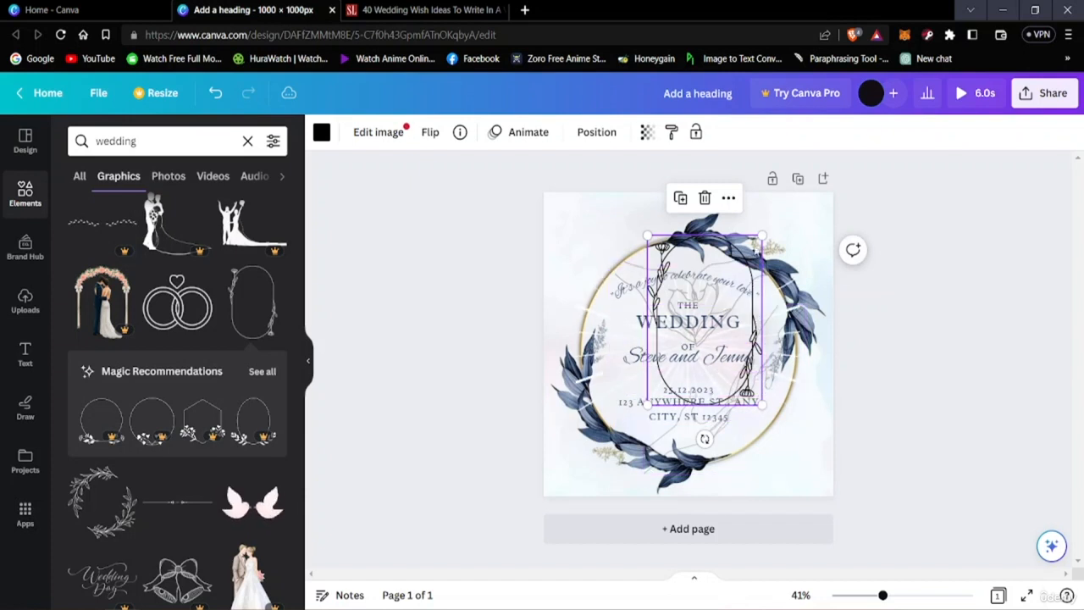
{"action": "left_click_drag", "start_coordinate": [757, 245], "coordinate": [741, 277]}
{"action": "left_click", "coordinate": [688, 230]}
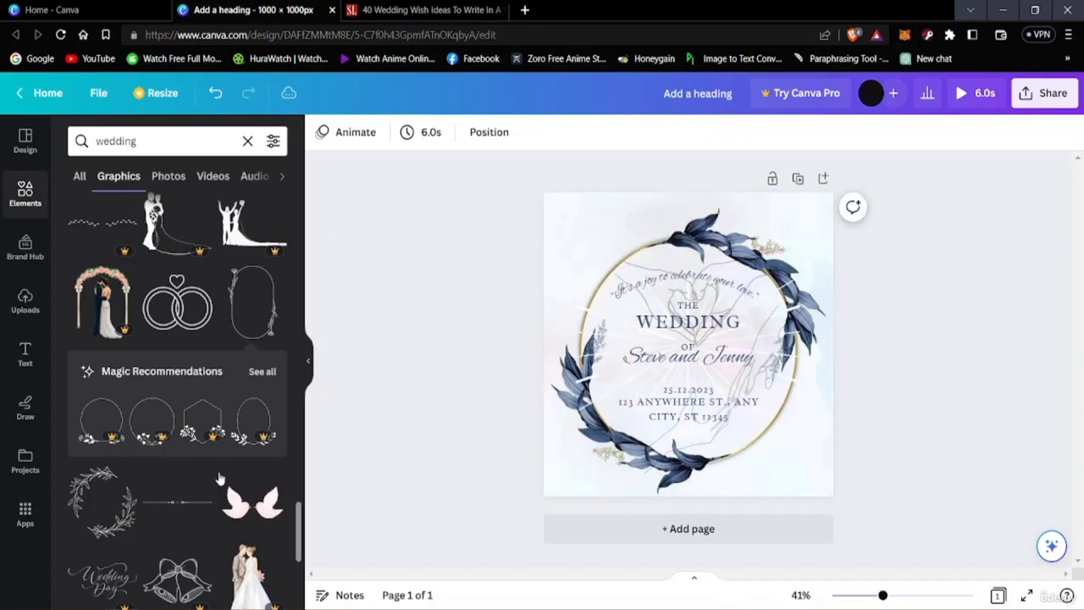
Step: Find the flower stem line drawing further down the wedding graphics and add it to the card
{"action": "scroll", "coordinate": [175, 446], "scroll_direction": "down", "scroll_amount": 1}
{"action": "scroll", "coordinate": [175, 441], "scroll_direction": "down", "scroll_amount": 6}
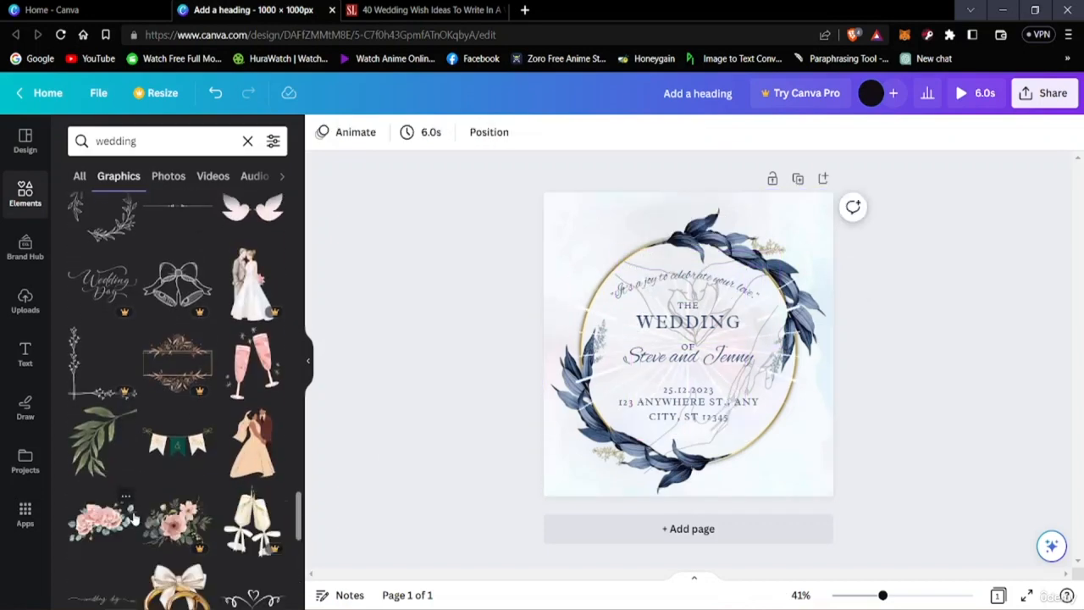
{"action": "scroll", "coordinate": [132, 512], "scroll_direction": "down", "scroll_amount": 4}
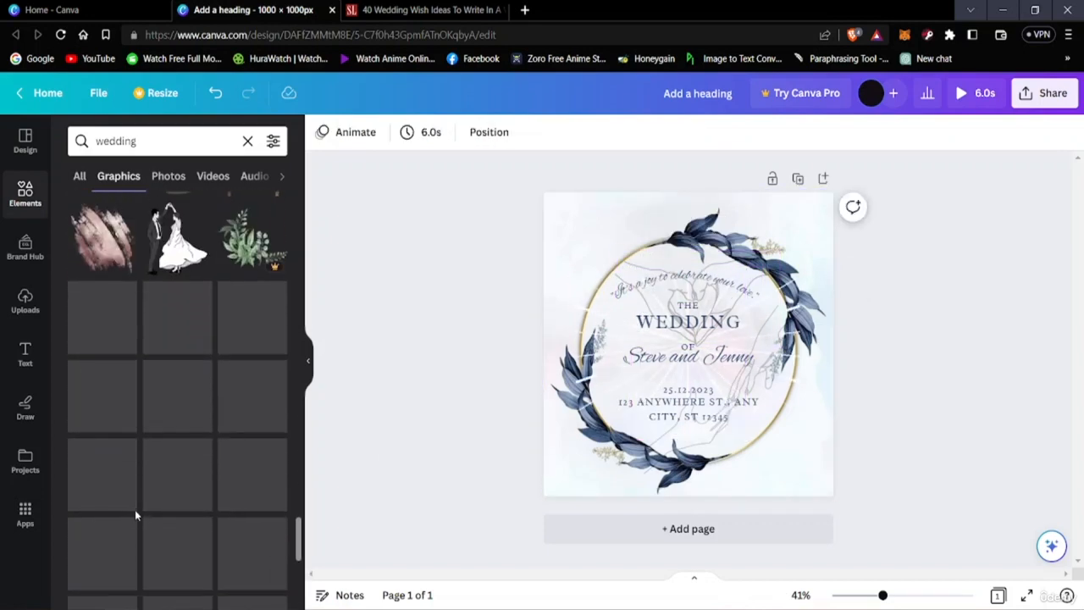
{"action": "scroll", "coordinate": [141, 484], "scroll_direction": "down", "scroll_amount": 2}
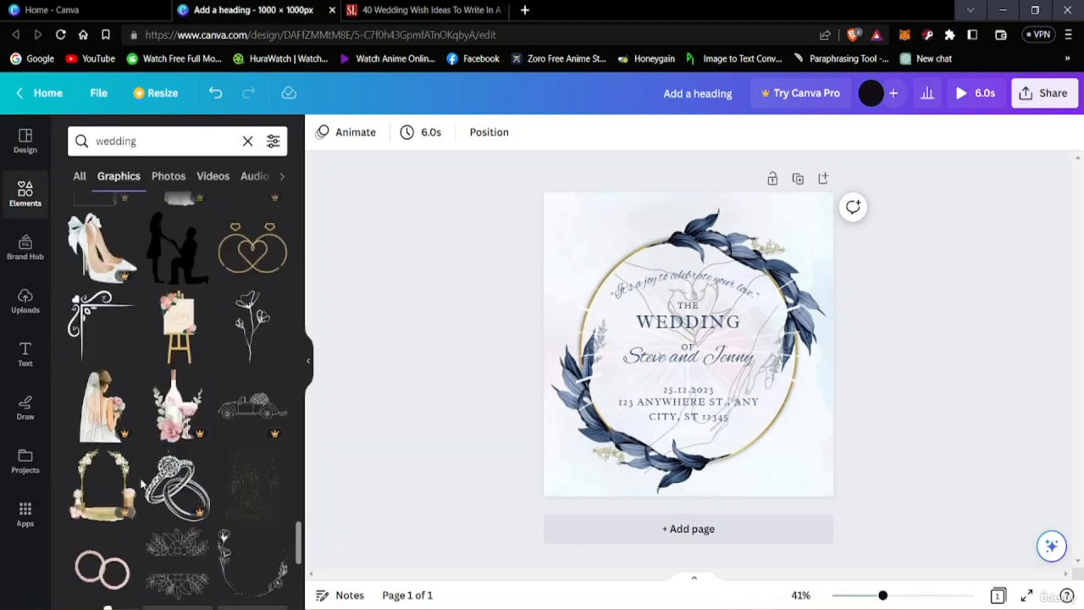
{"action": "left_click", "coordinate": [251, 324]}
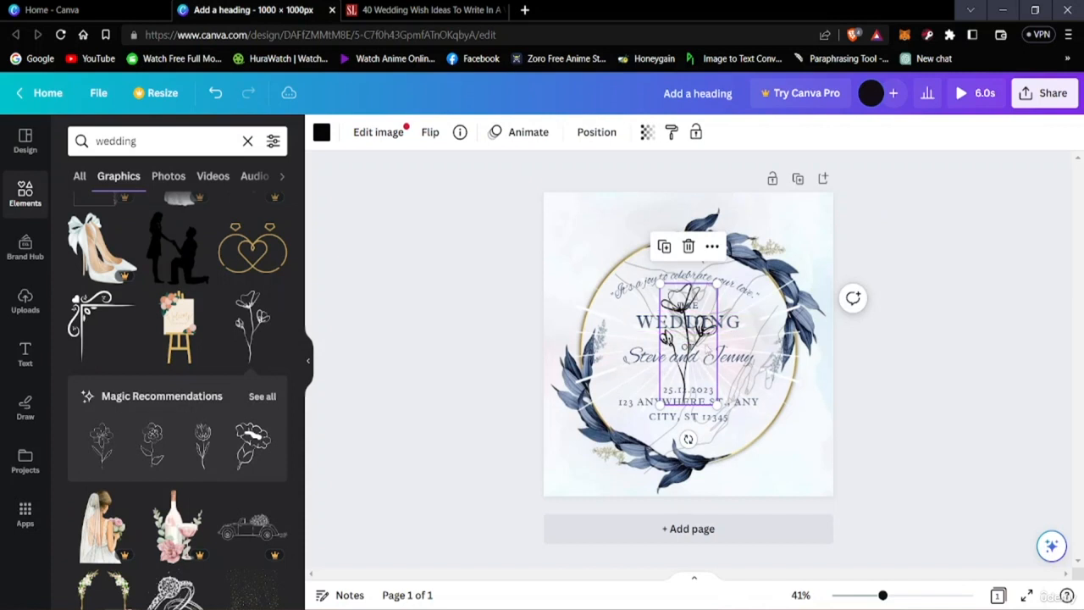
Step: Move the flower drawing to the left side inside the wreath and enlarge it slightly
{"action": "left_click_drag", "start_coordinate": [707, 379], "coordinate": [653, 393]}
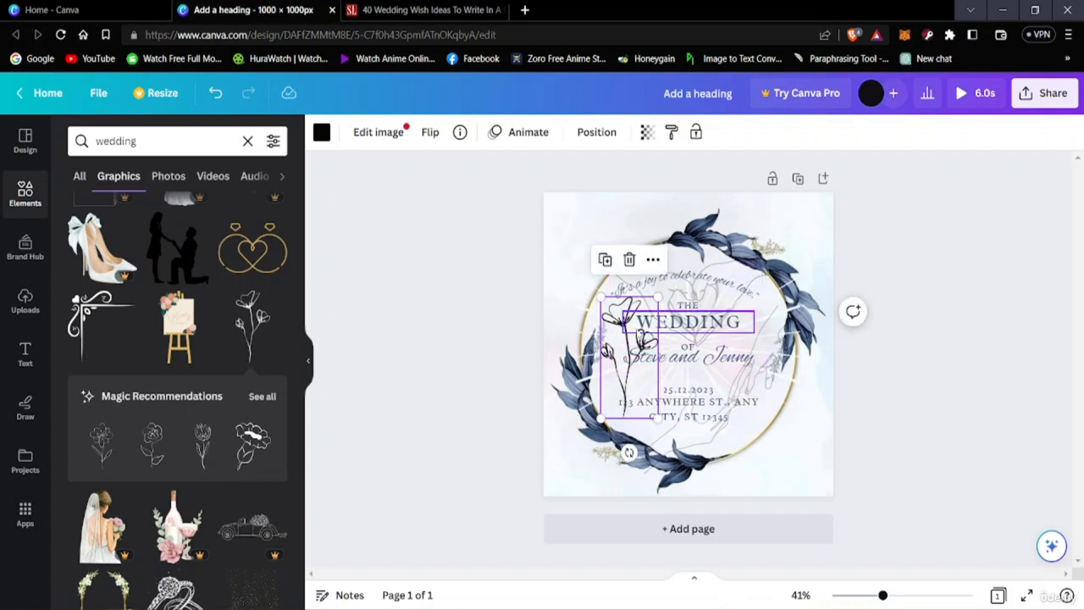
{"action": "left_click_drag", "start_coordinate": [601, 310], "coordinate": [657, 290]}
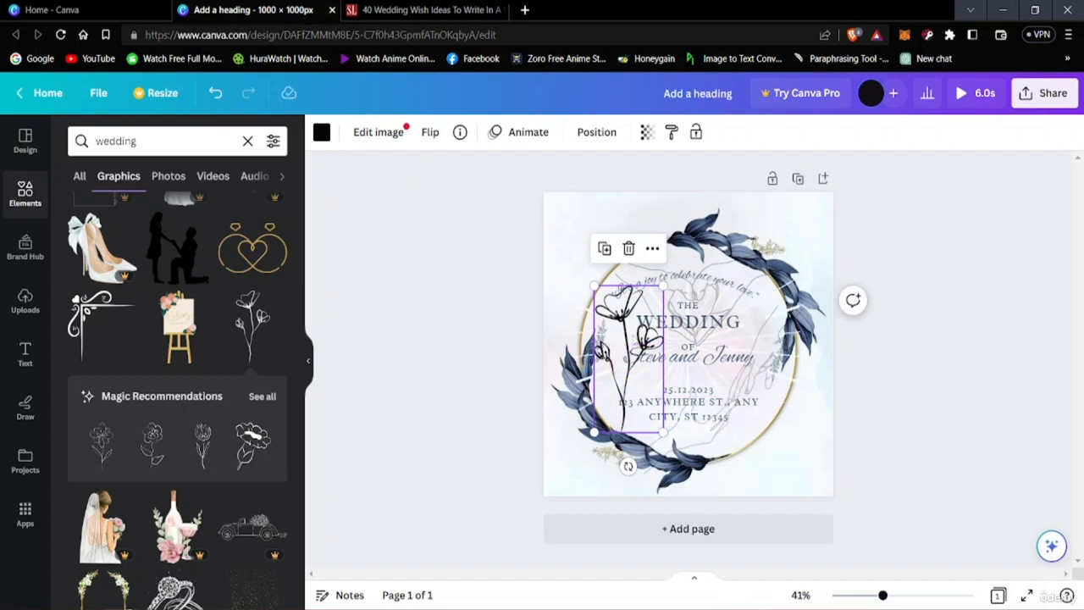
{"action": "mouse_move", "coordinate": [635, 345]}
{"action": "left_mouse_down"}
{"action": "mouse_move", "coordinate": [628, 356]}
{"action": "mouse_move", "coordinate": [634, 345]}
{"action": "left_mouse_up"}
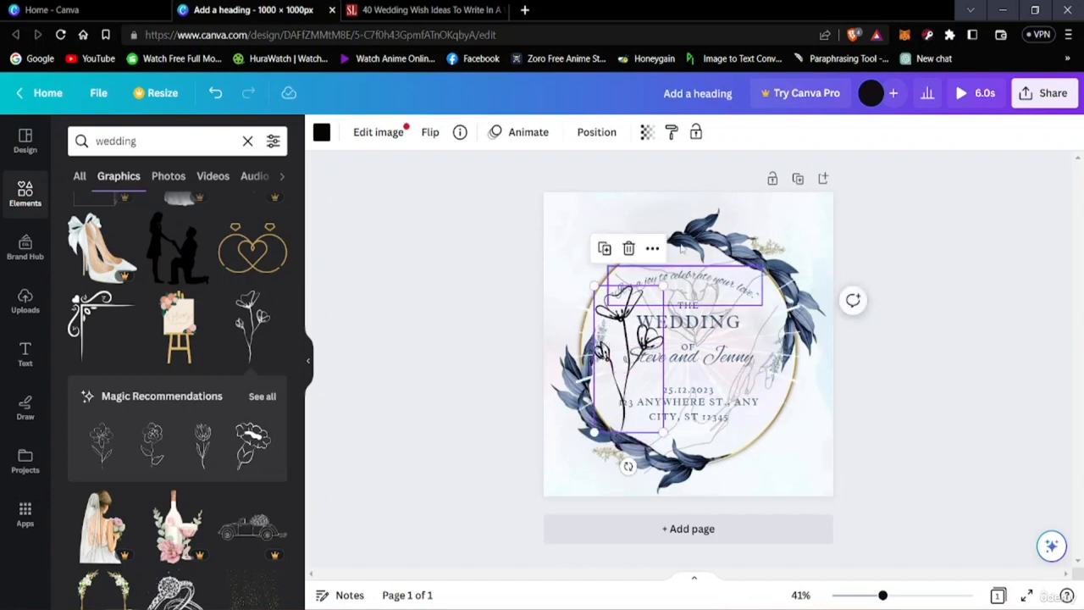
Step: Fade the flower drawing to a transparency of 15 and deselect it
{"action": "left_click", "coordinate": [646, 133]}
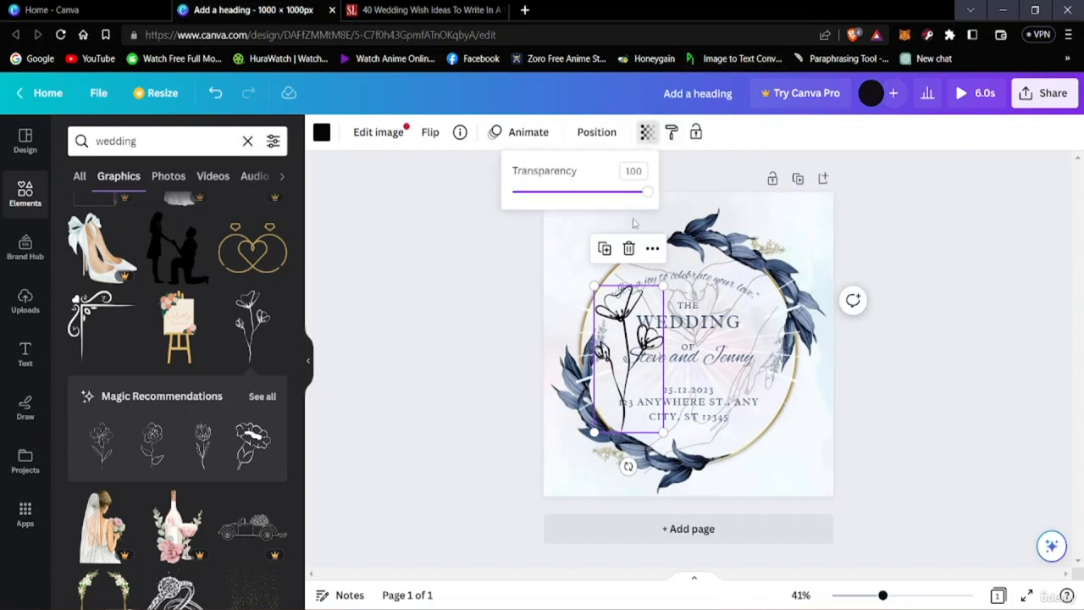
{"action": "left_click_drag", "start_coordinate": [640, 196], "coordinate": [534, 207]}
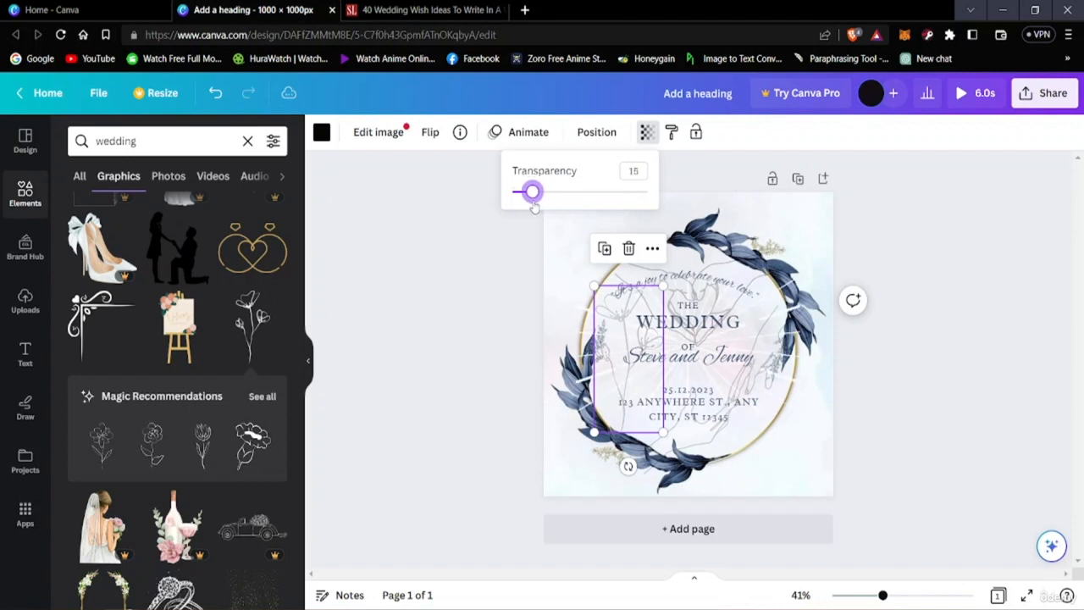
{"action": "left_click", "coordinate": [976, 308]}
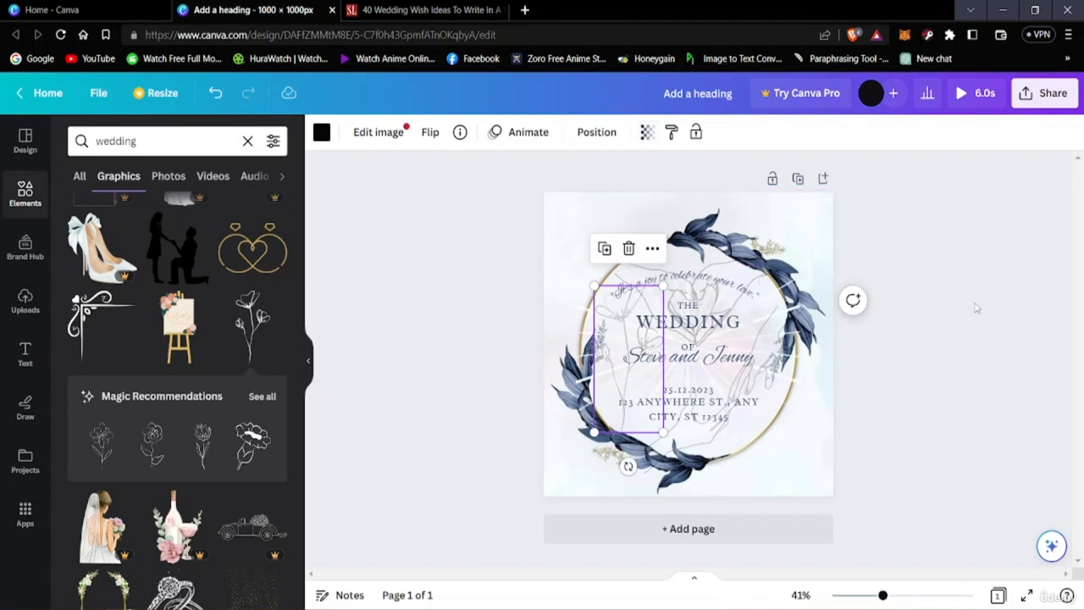
{"action": "left_click", "coordinate": [970, 307]}
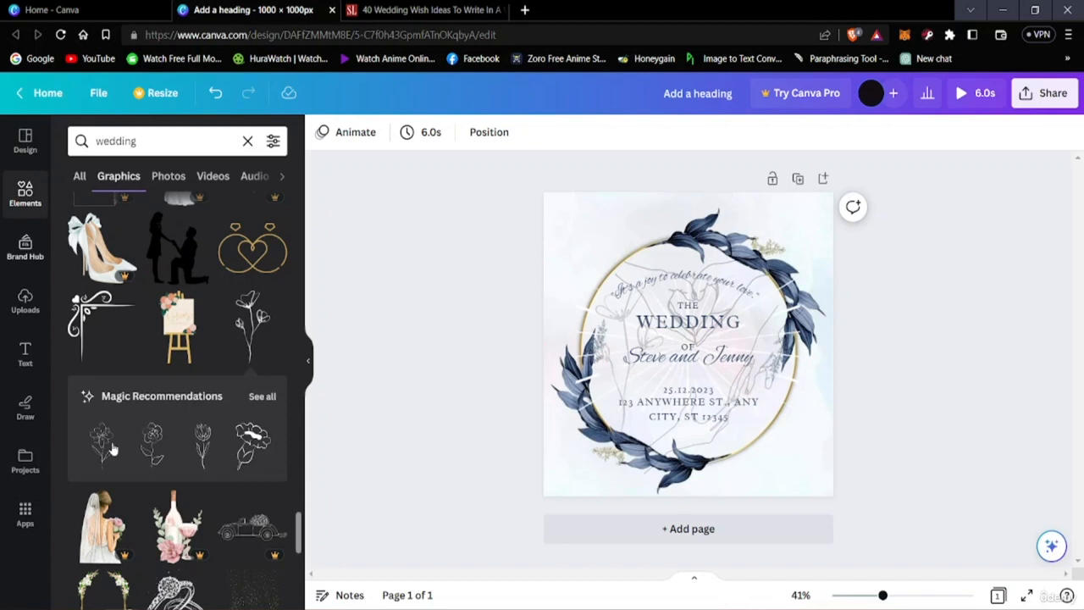
Step: Look over the brand assets and own uploads, browse the Downloads folder for files to upload, and cancel without choosing one
{"action": "left_click", "coordinate": [25, 301]}
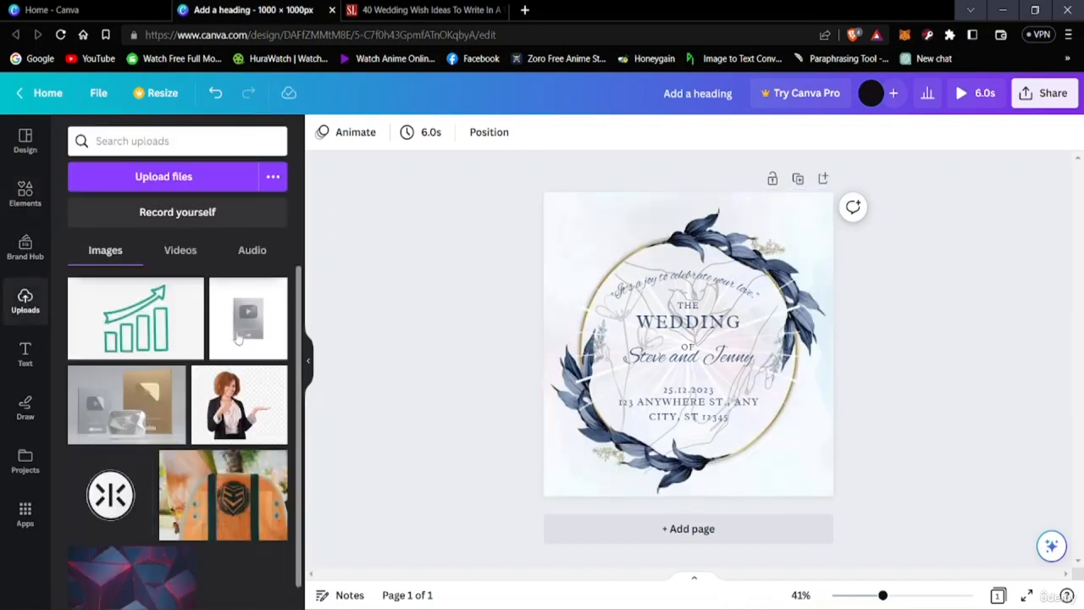
{"action": "left_click", "coordinate": [25, 250]}
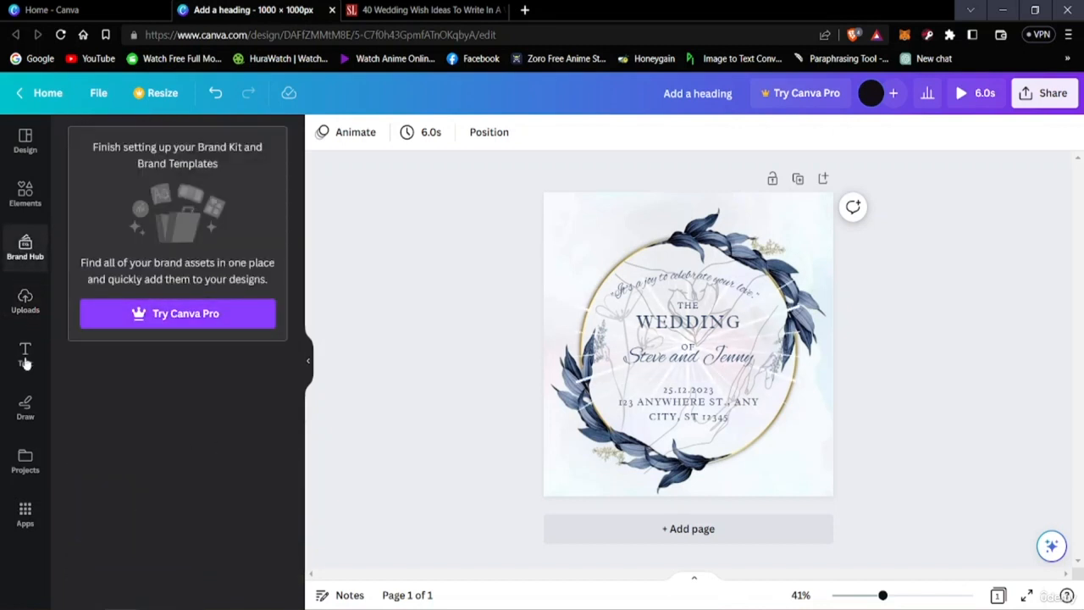
{"action": "left_click", "coordinate": [27, 312]}
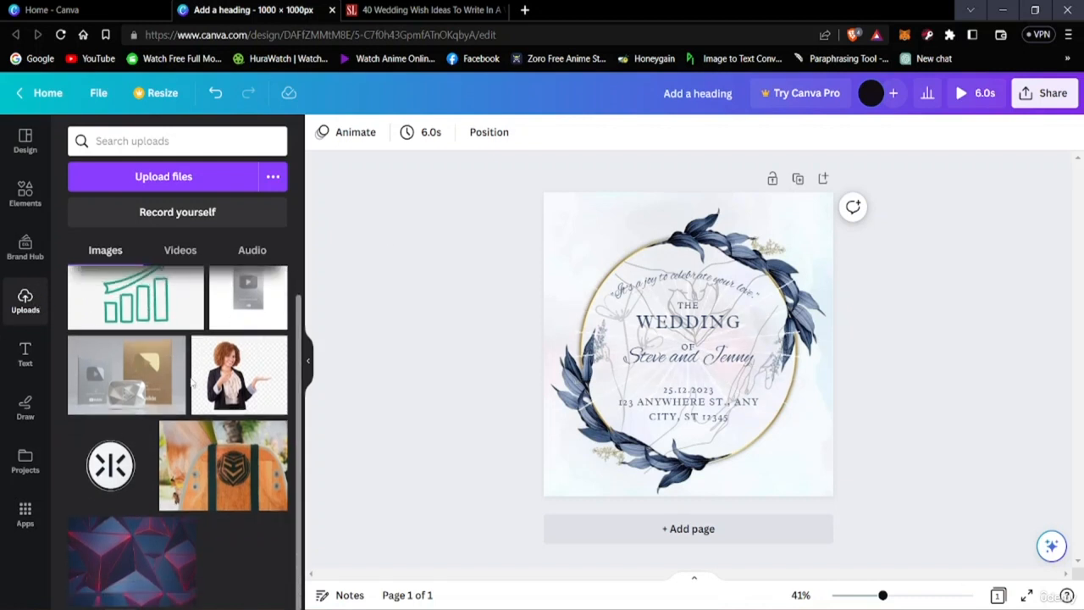
{"action": "left_click", "coordinate": [155, 183]}
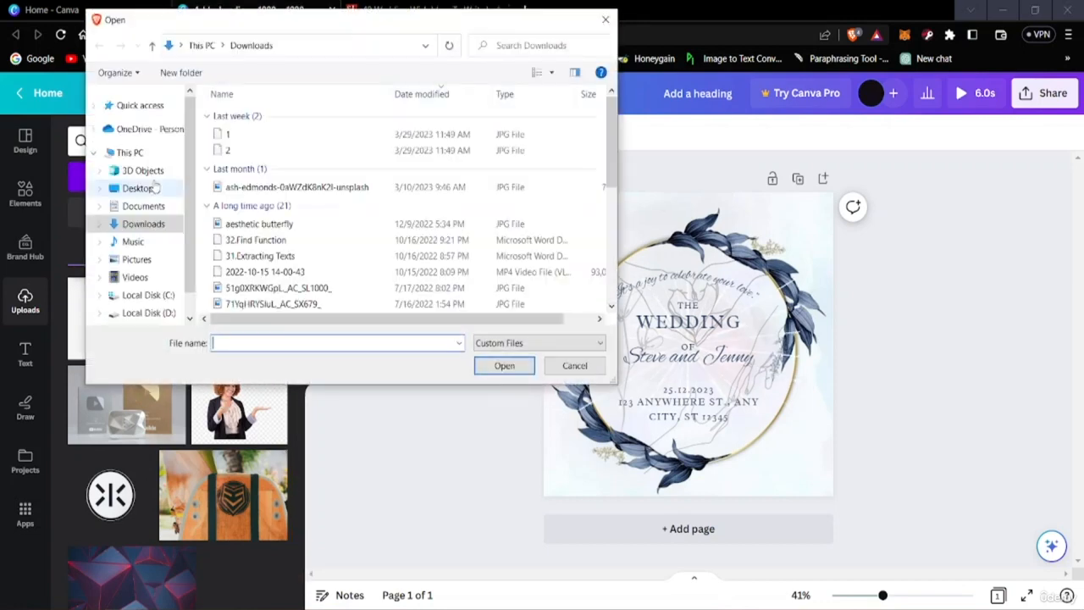
{"action": "scroll", "coordinate": [271, 237], "scroll_direction": "down", "scroll_amount": 3}
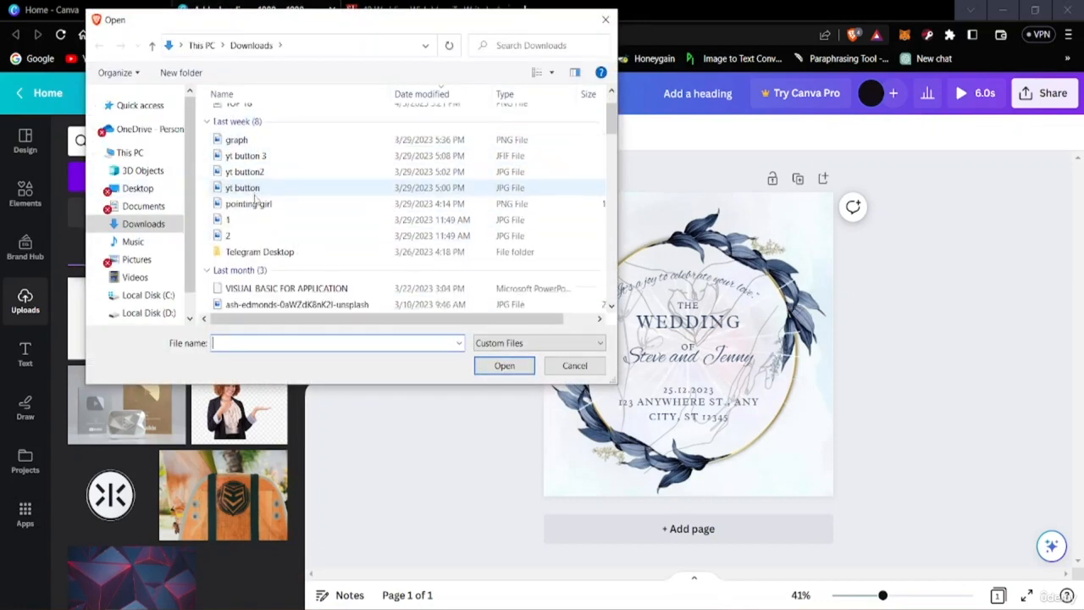
{"action": "scroll", "coordinate": [271, 220], "scroll_direction": "up", "scroll_amount": 3}
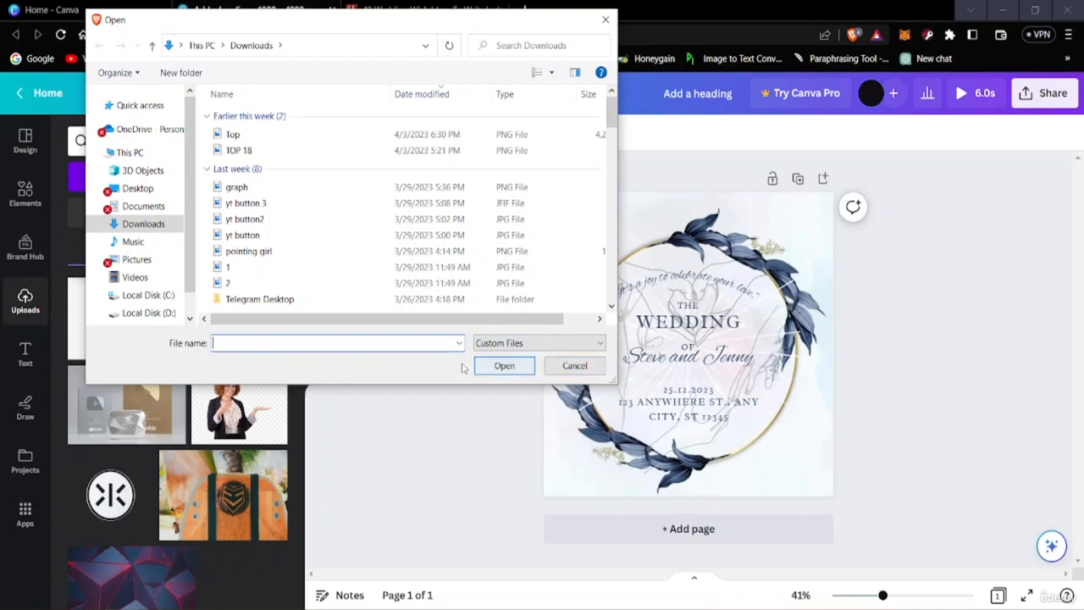
{"action": "left_click", "coordinate": [574, 366]}
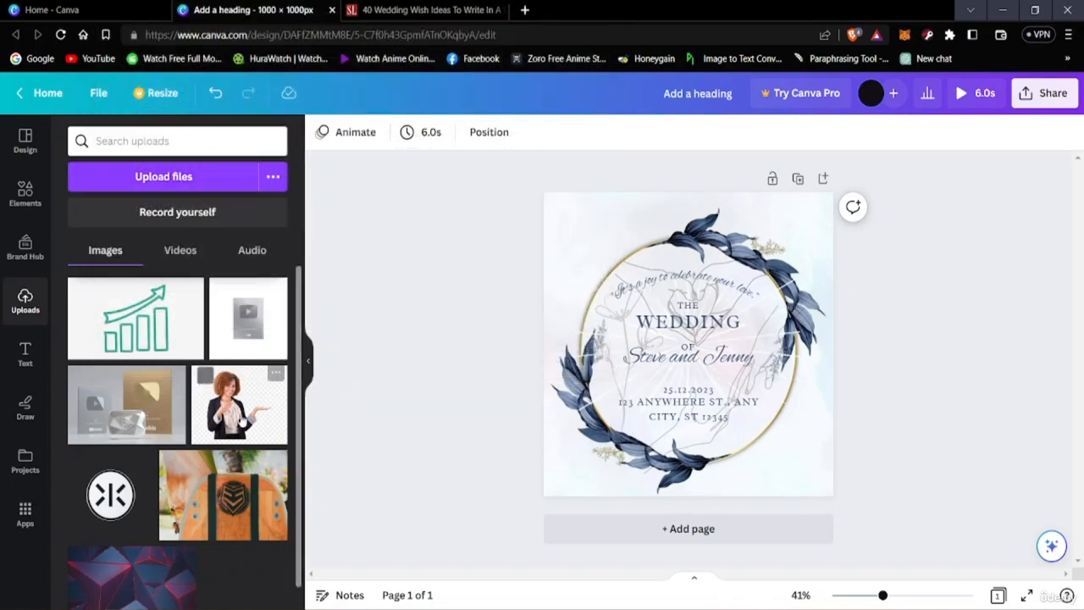
Step: Try the uploaded round logo on the card, shifted slightly over the wedding text, and remove it
{"action": "scroll", "coordinate": [174, 462], "scroll_direction": "down", "scroll_amount": 2}
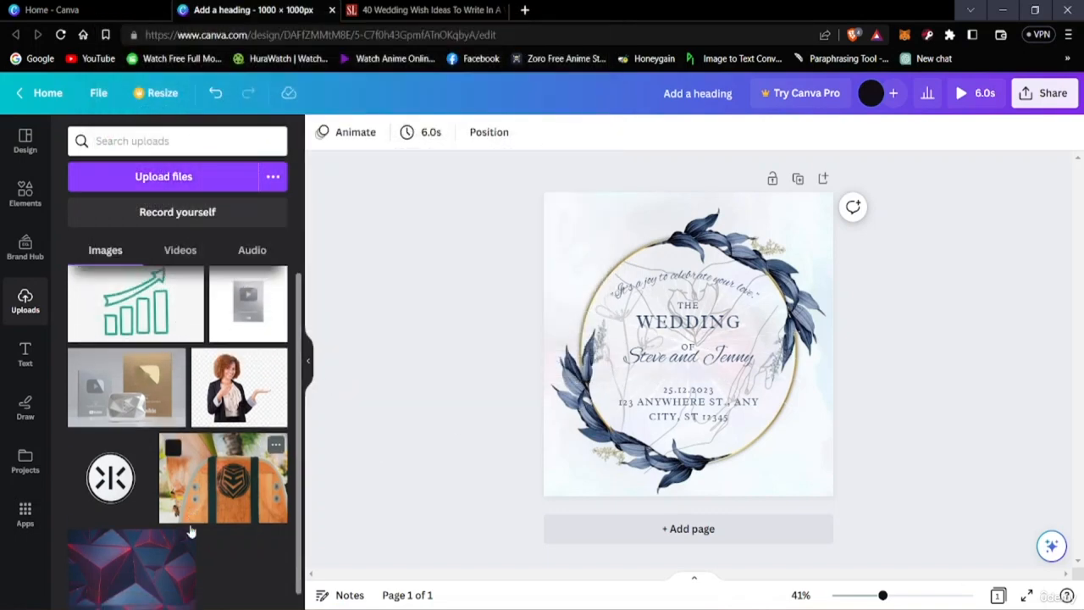
{"action": "left_click", "coordinate": [99, 470]}
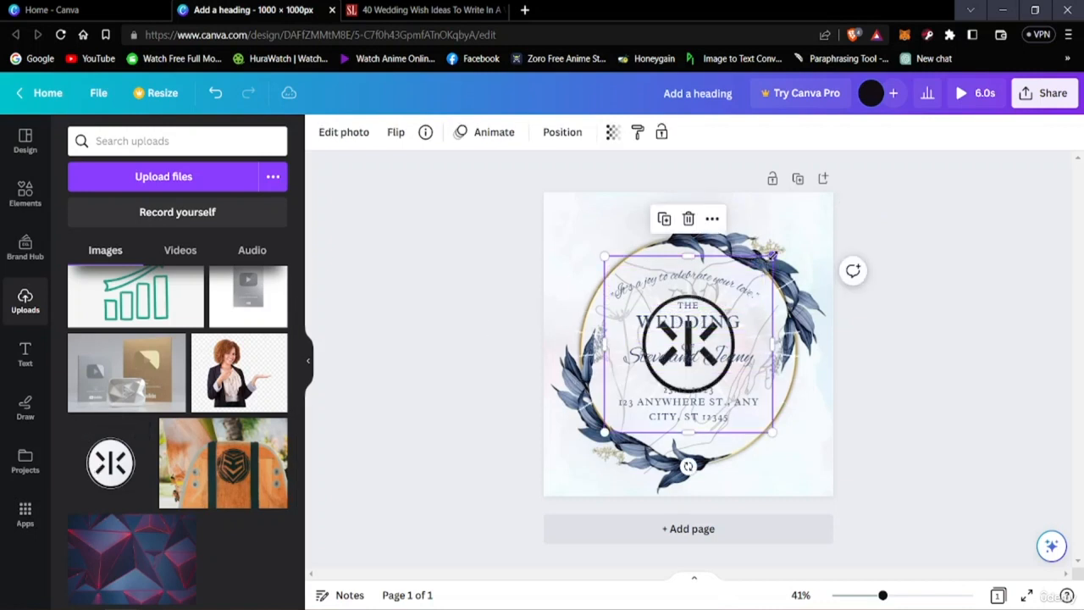
{"action": "left_click_drag", "start_coordinate": [754, 258], "coordinate": [767, 285]}
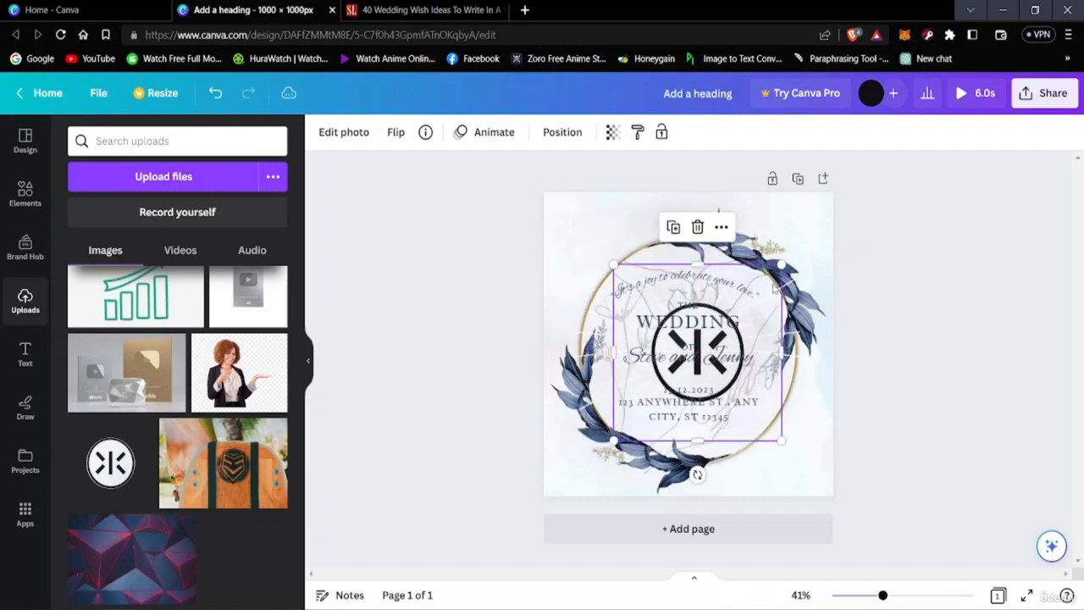
{"action": "left_click", "coordinate": [697, 226]}
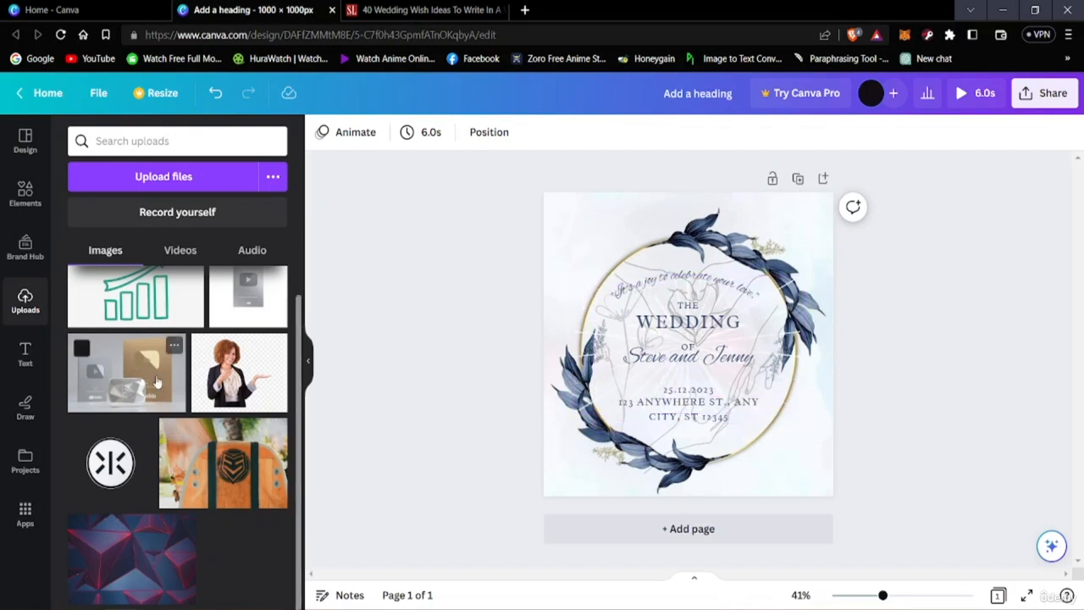
Step: Look through the uploaded images and view the design's sharing and download options
{"action": "scroll", "coordinate": [144, 386], "scroll_direction": "up", "scroll_amount": 1}
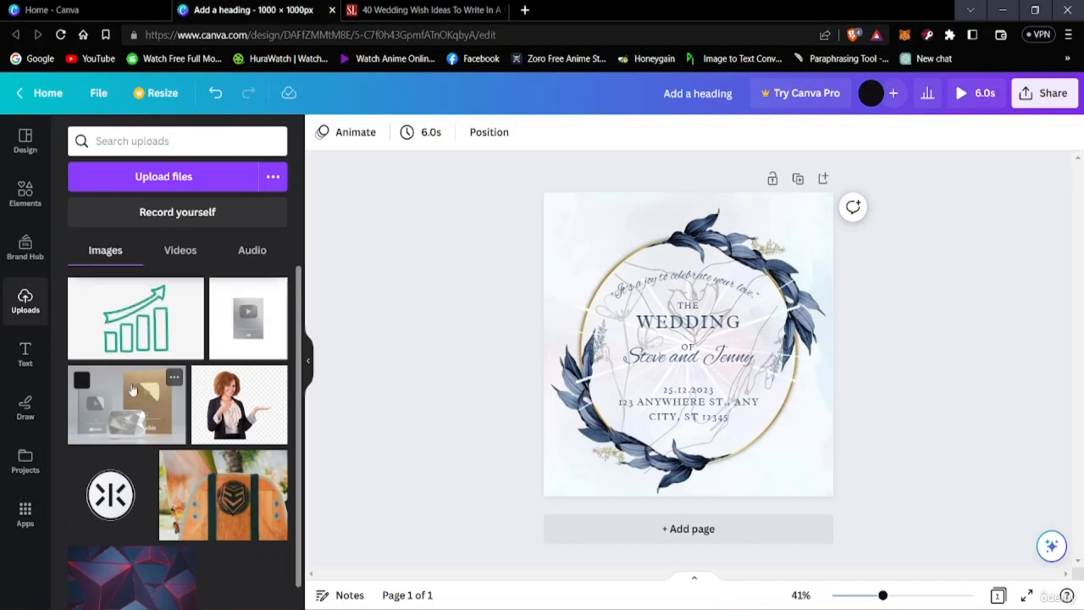
{"action": "scroll", "coordinate": [129, 388], "scroll_direction": "down", "scroll_amount": 1}
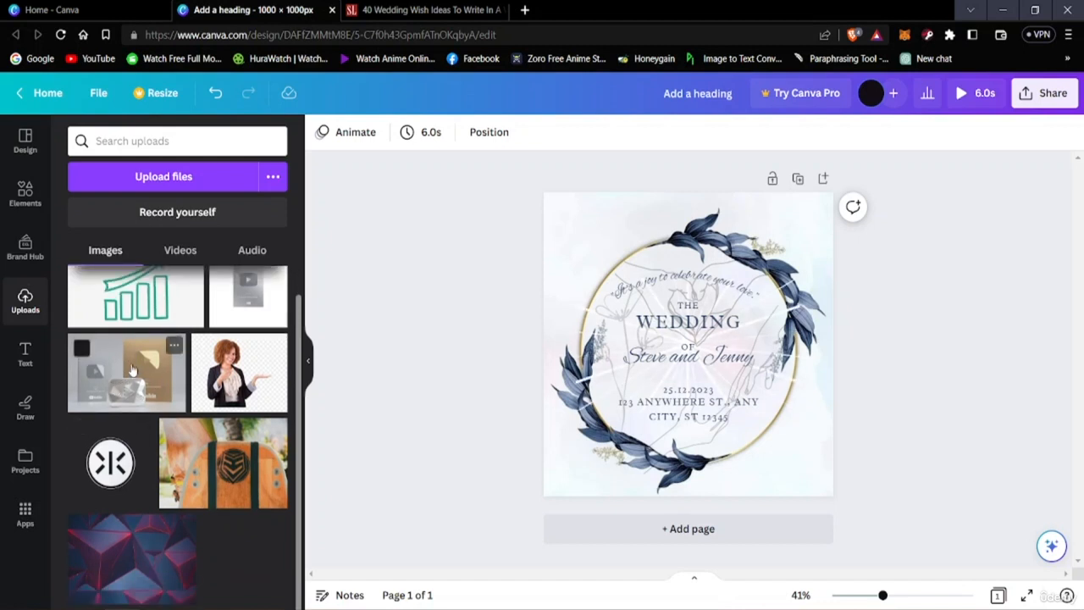
{"action": "scroll", "coordinate": [132, 370], "scroll_direction": "up", "scroll_amount": 1}
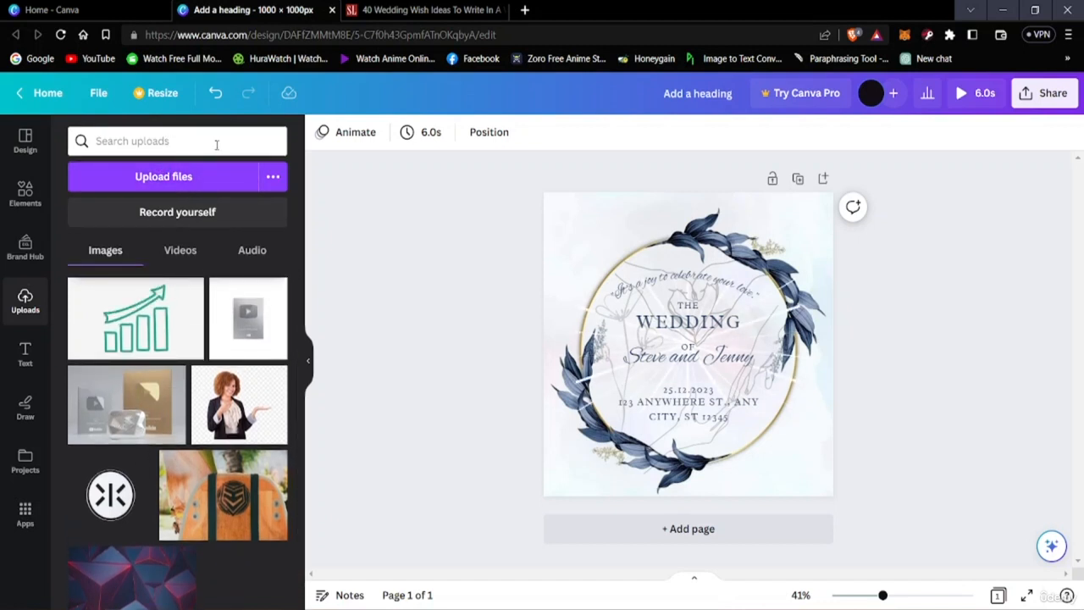
{"action": "scroll", "coordinate": [127, 396], "scroll_direction": "down", "scroll_amount": 1}
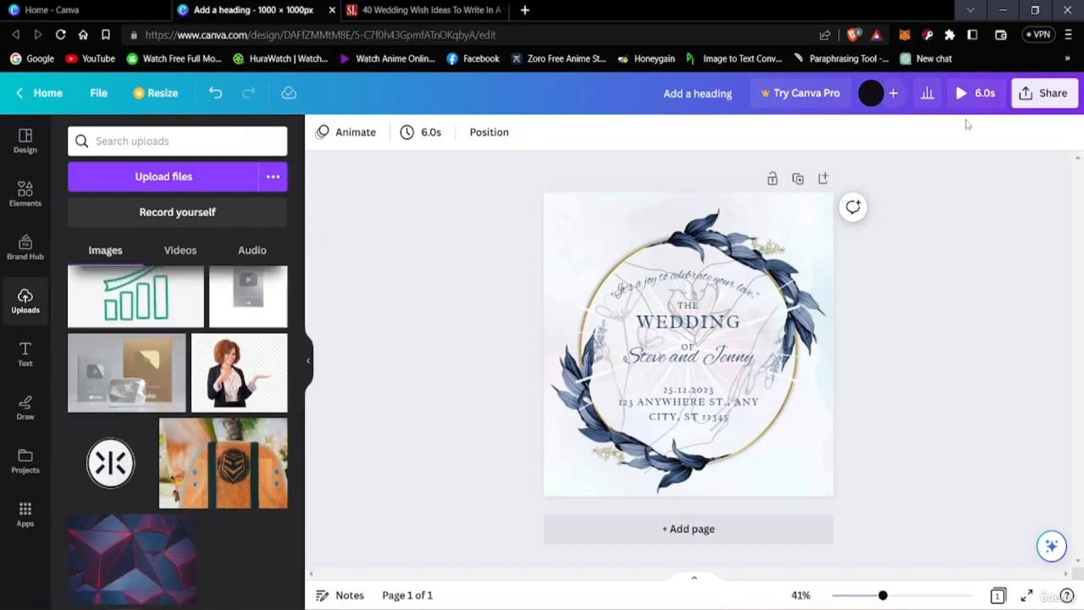
{"action": "left_click", "coordinate": [1052, 95]}
{"action": "scroll", "coordinate": [855, 457], "scroll_direction": "down", "scroll_amount": 1}
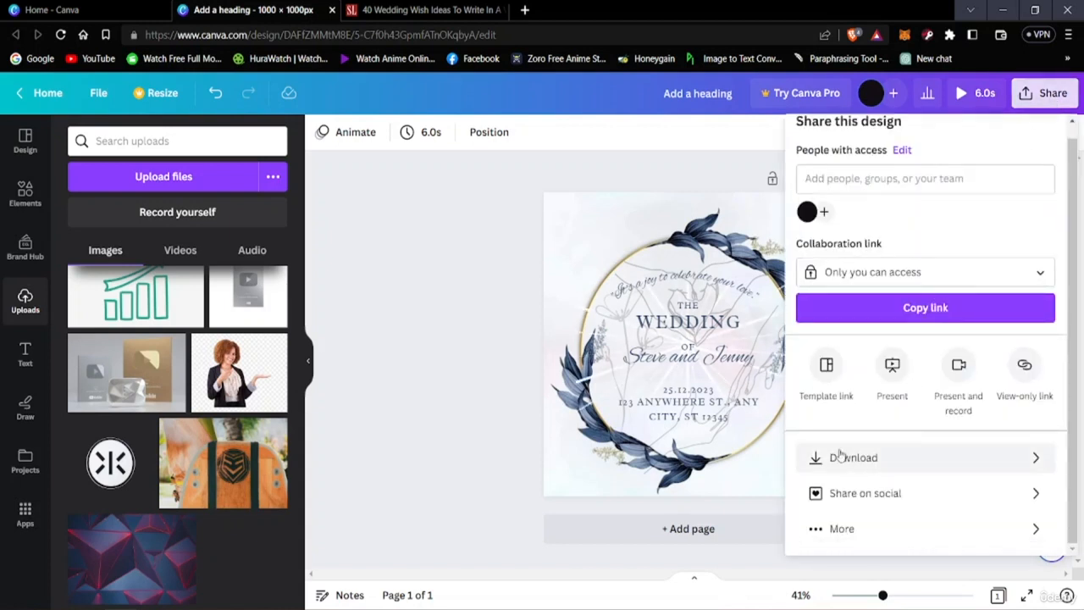
{"action": "left_click", "coordinate": [370, 315]}
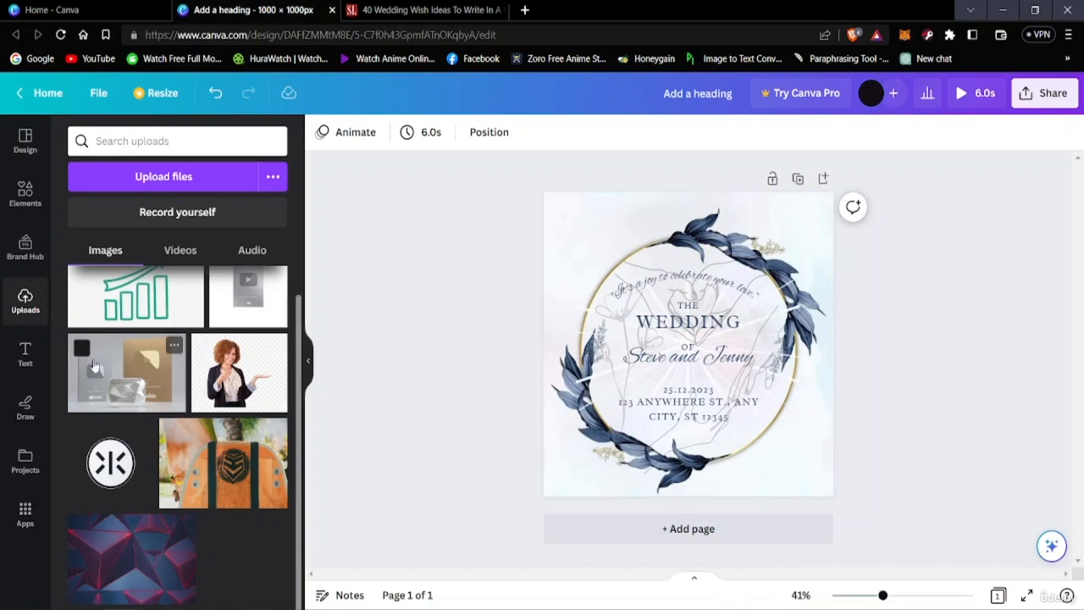
Step: Try a default heading text on the card, moved down over the date, and remove it
{"action": "left_click", "coordinate": [25, 354]}
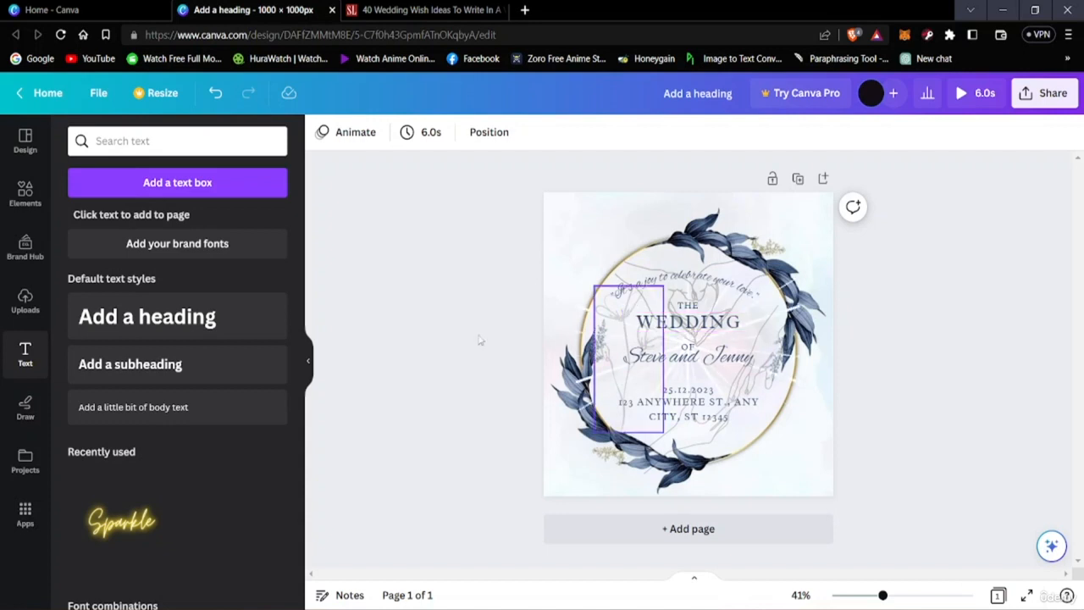
{"action": "left_click", "coordinate": [229, 313]}
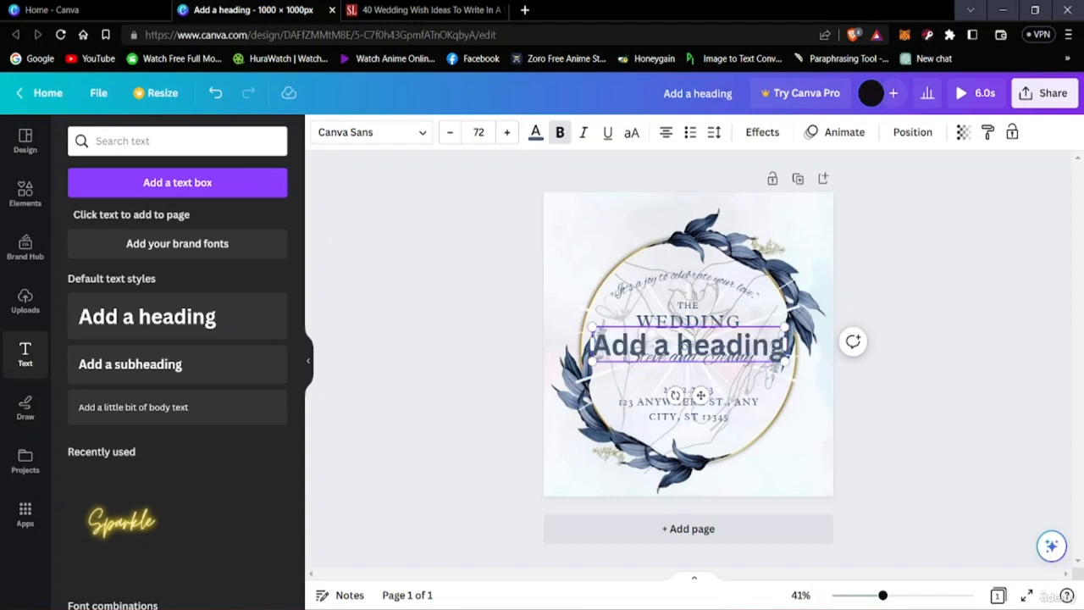
{"action": "left_click", "coordinate": [892, 277]}
{"action": "left_click_drag", "start_coordinate": [766, 338], "coordinate": [776, 295]}
{"action": "left_click_drag", "start_coordinate": [773, 307], "coordinate": [770, 373]}
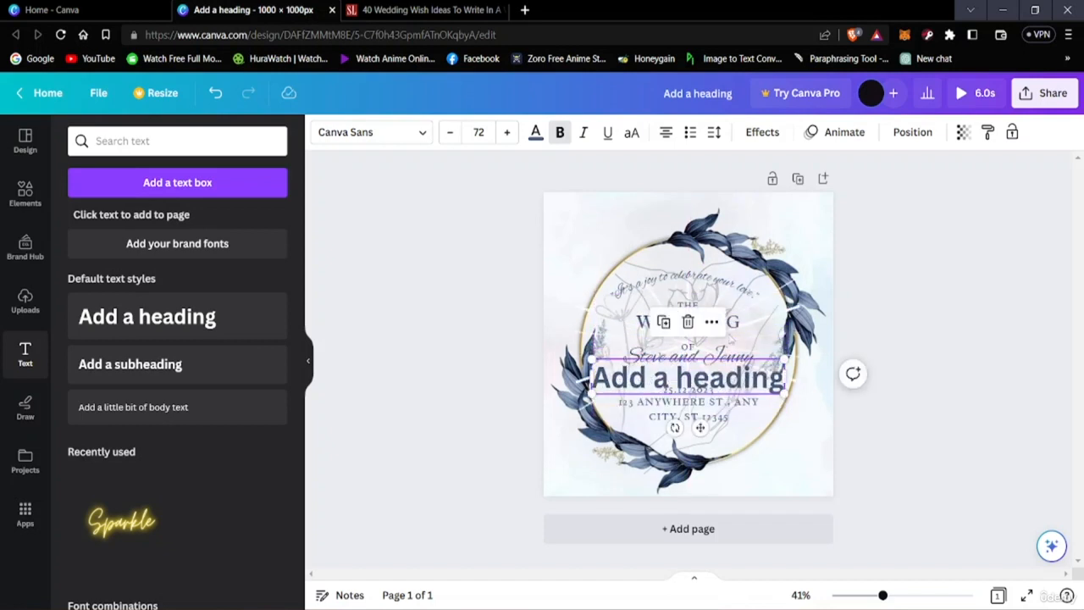
{"action": "left_click", "coordinate": [688, 324]}
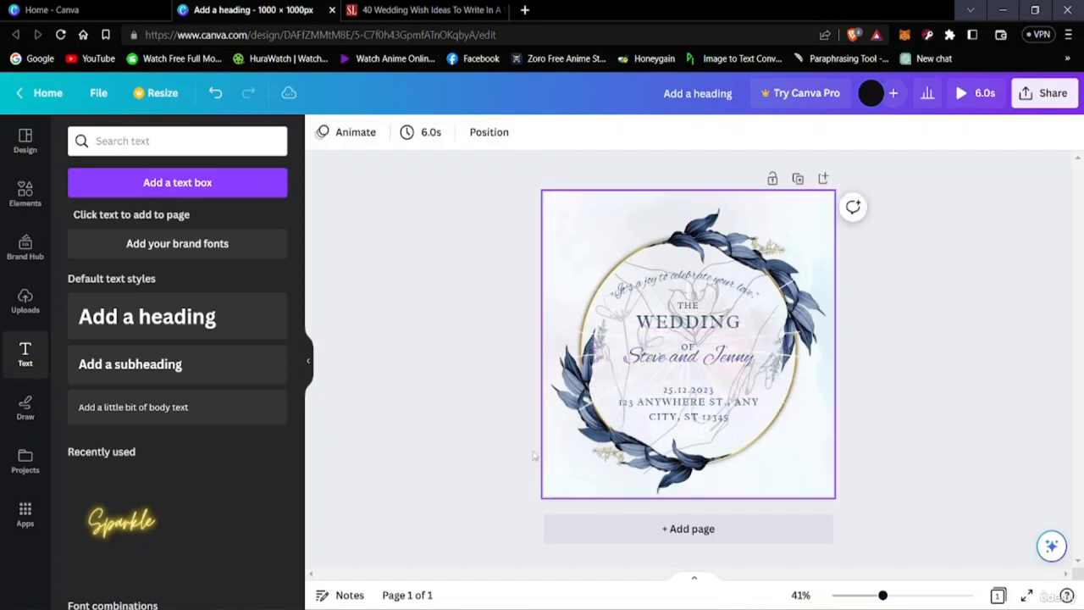
Step: Try a default subheading text on the card and delete it
{"action": "left_click", "coordinate": [142, 370]}
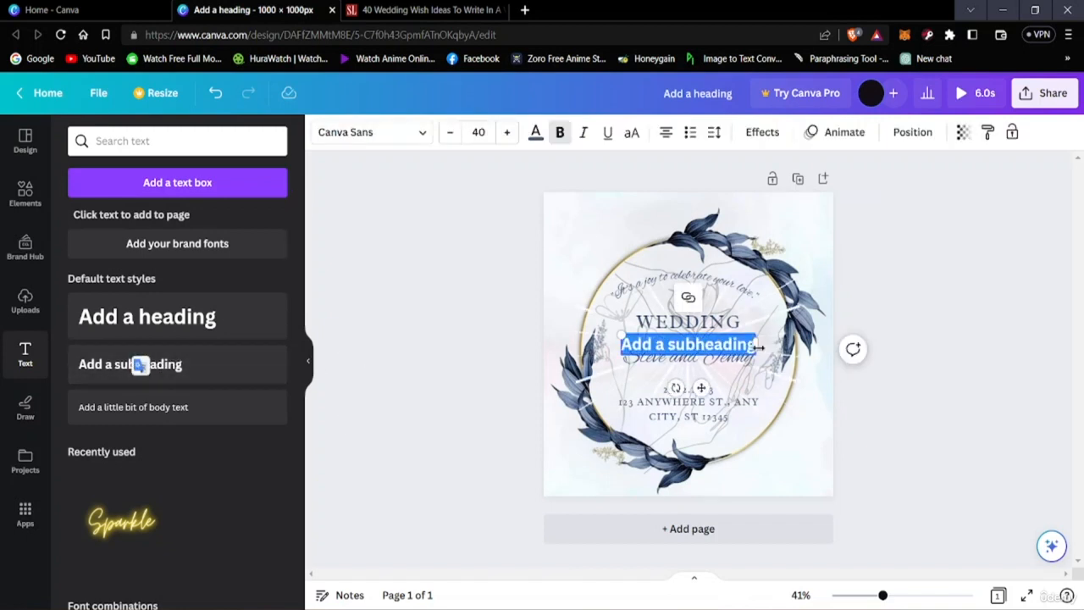
{"action": "left_click", "coordinate": [688, 345]}
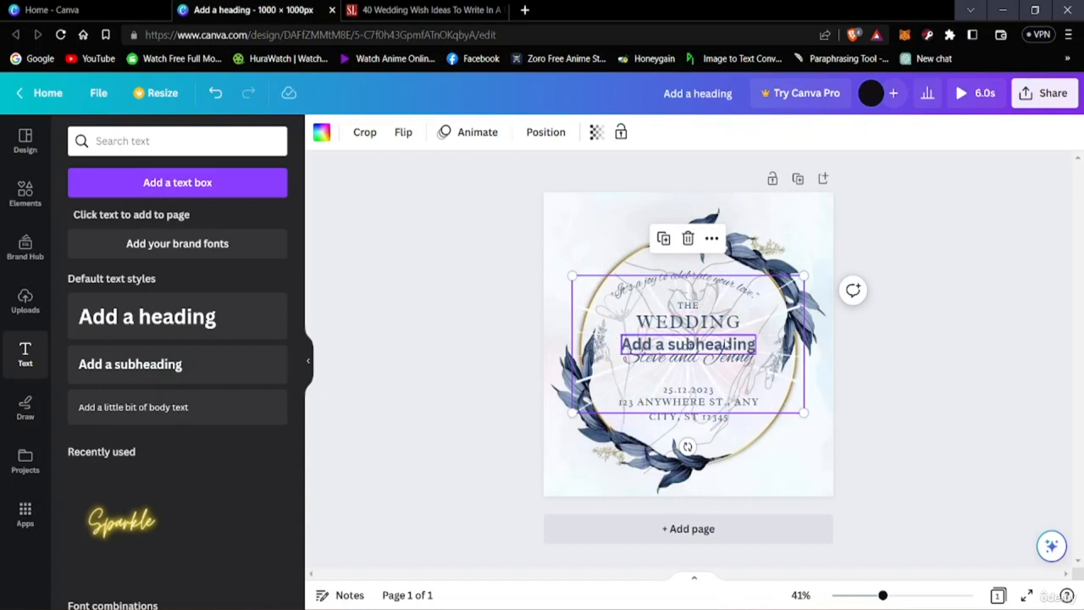
{"action": "mouse_move", "coordinate": [716, 343]}
{"action": "left_mouse_down"}
{"action": "mouse_move", "coordinate": [725, 295]}
{"action": "mouse_move", "coordinate": [708, 382]}
{"action": "mouse_move", "coordinate": [708, 348]}
{"action": "left_mouse_up"}
{"action": "key", "text": "Delete"}
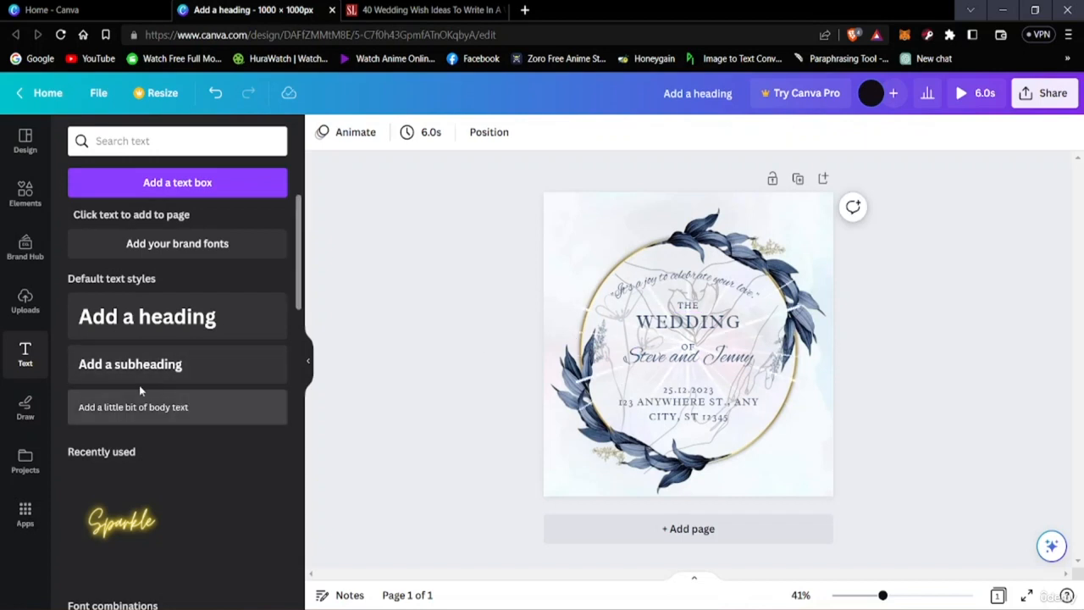
Step: Try a small body text box on the card and delete it
{"action": "left_click", "coordinate": [191, 415]}
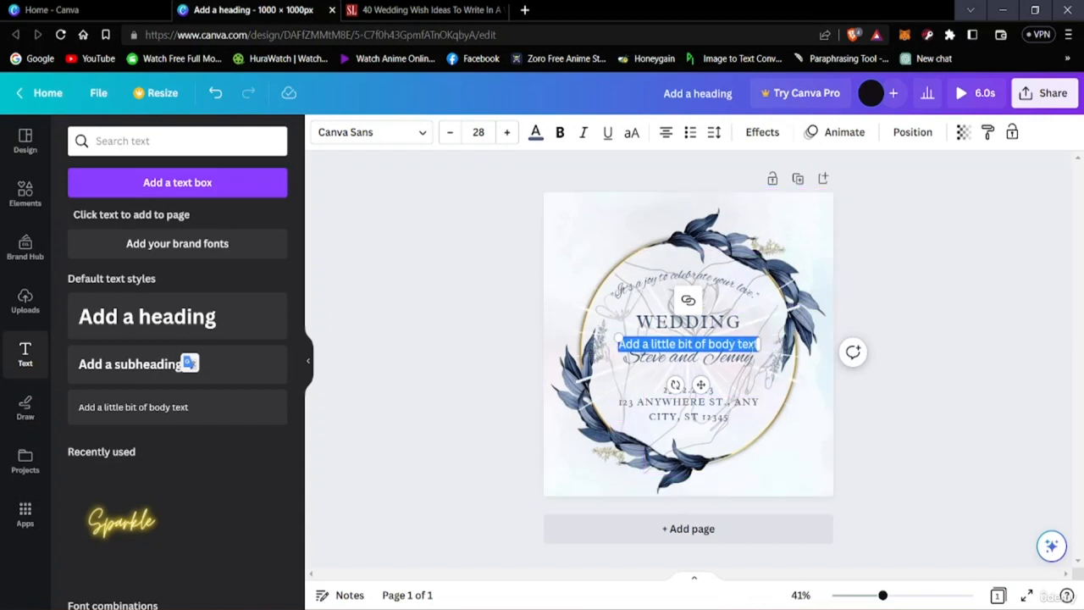
{"action": "left_click", "coordinate": [827, 380]}
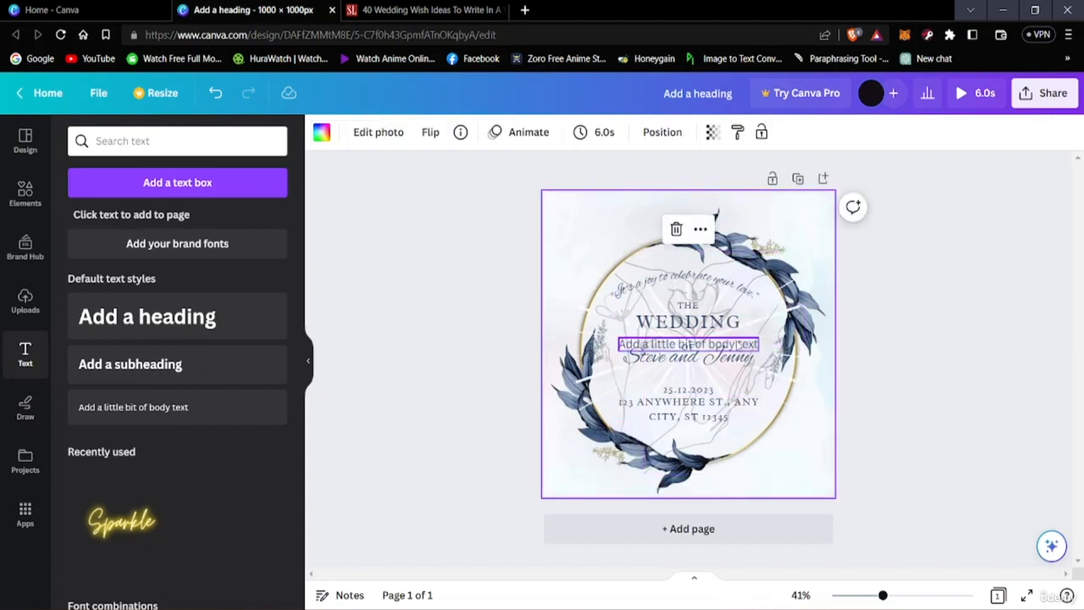
{"action": "left_click", "coordinate": [738, 345]}
{"action": "key", "text": "Delete"}
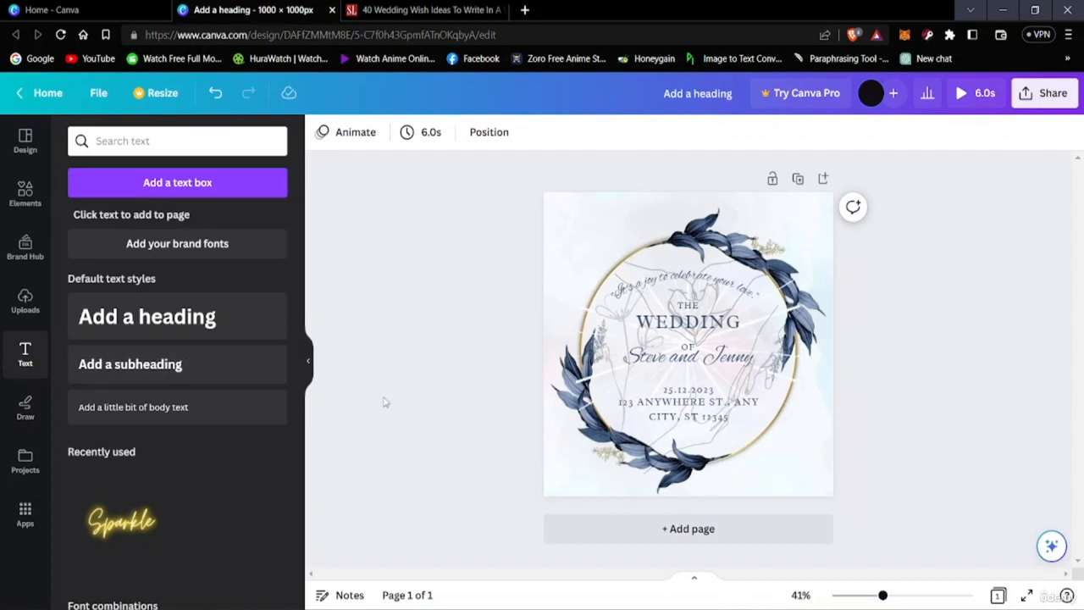
Step: Add the default heading text to the card once more and remove it
{"action": "left_click", "coordinate": [238, 332]}
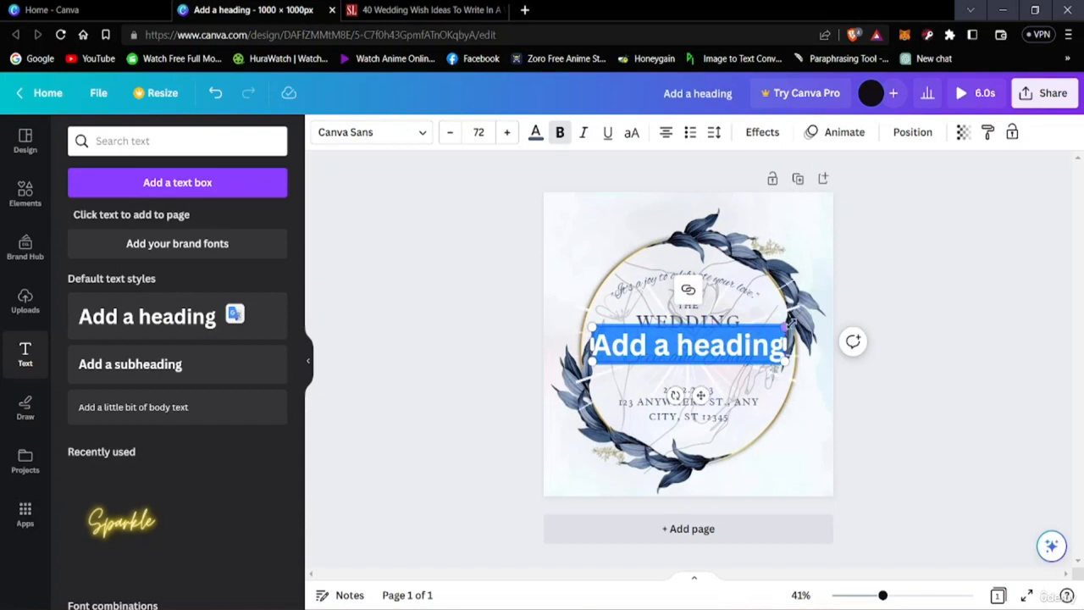
{"action": "left_click", "coordinate": [825, 345]}
{"action": "left_click", "coordinate": [738, 349]}
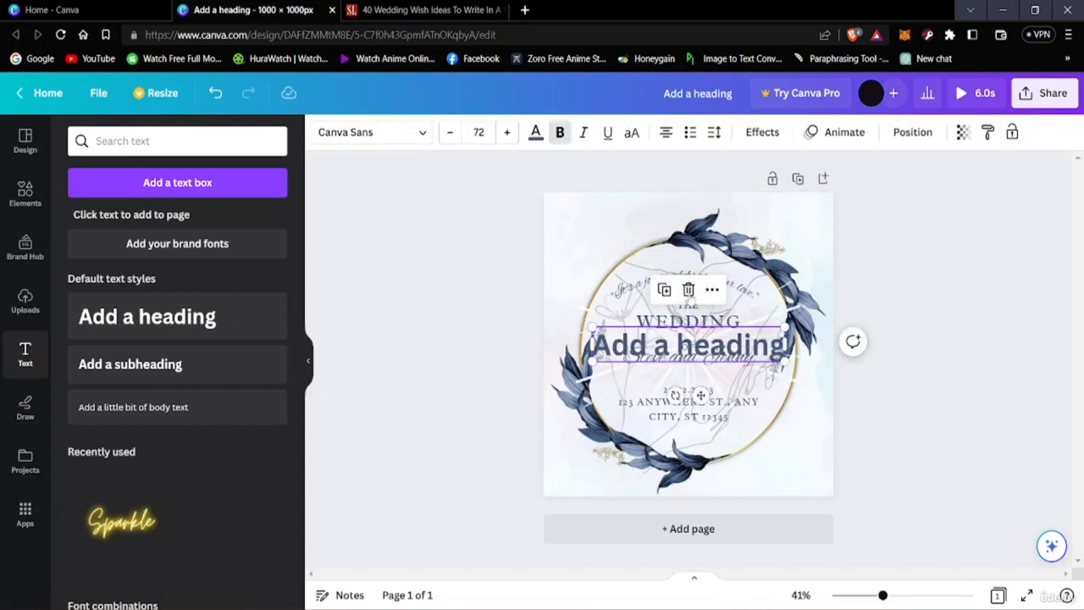
{"action": "left_click", "coordinate": [688, 288]}
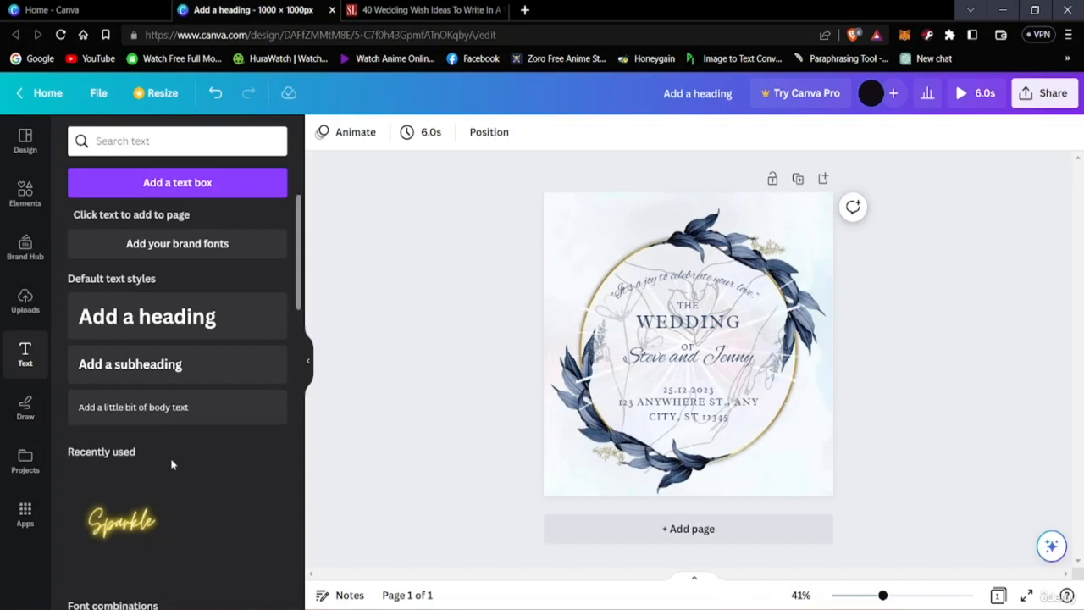
Step: Browse the ready-made font combinations offered for text
{"action": "scroll", "coordinate": [171, 464], "scroll_direction": "down", "scroll_amount": 3}
{"action": "scroll", "coordinate": [174, 471], "scroll_direction": "down", "scroll_amount": 4}
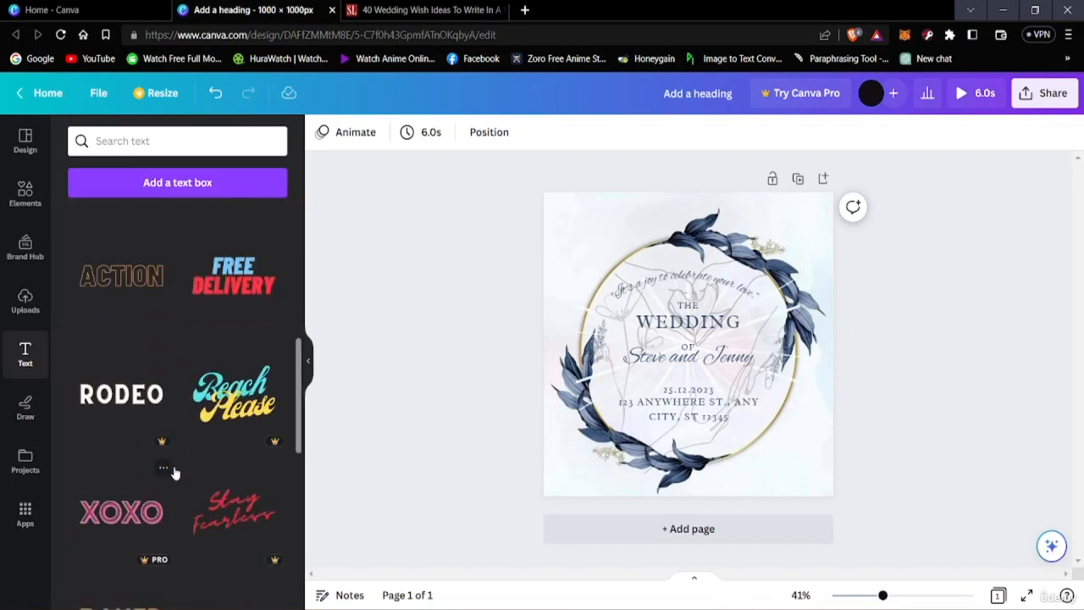
{"action": "scroll", "coordinate": [162, 460], "scroll_direction": "up", "scroll_amount": 3}
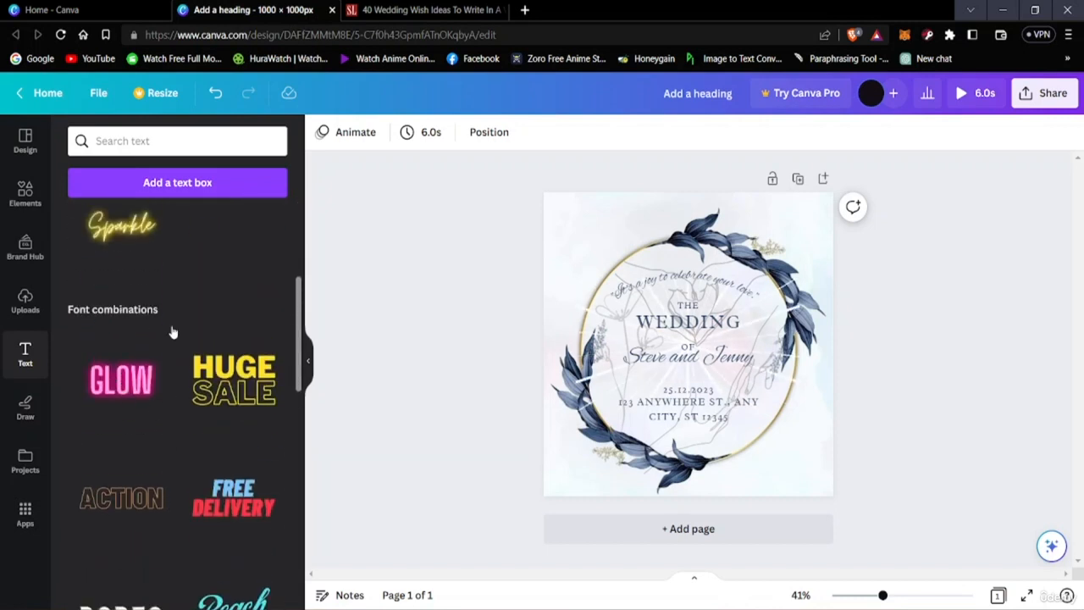
{"action": "scroll", "coordinate": [213, 441], "scroll_direction": "down", "scroll_amount": 3}
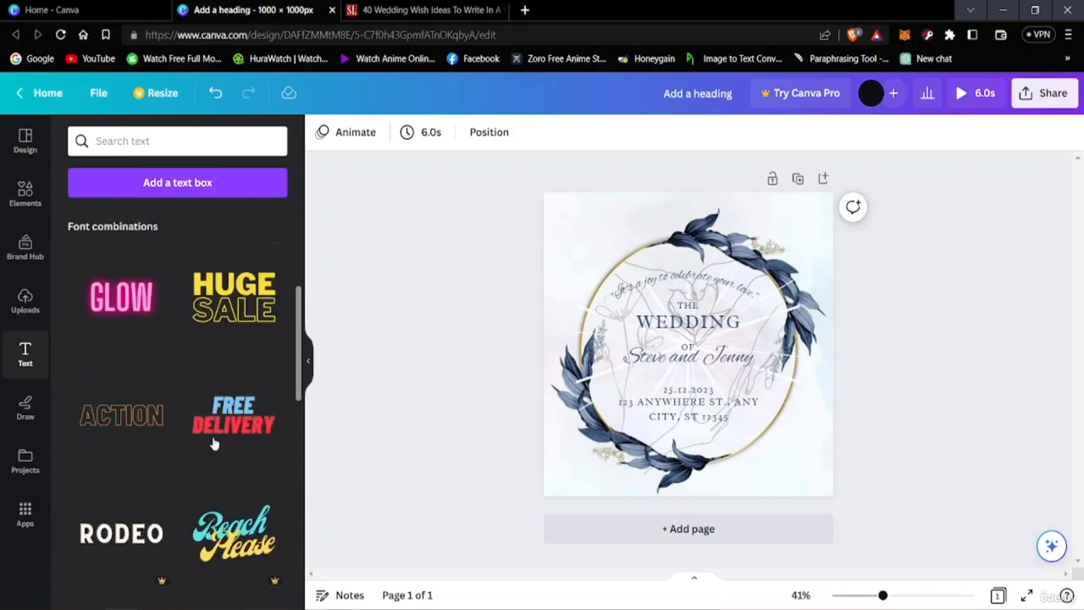
{"action": "scroll", "coordinate": [195, 460], "scroll_direction": "down", "scroll_amount": 10}
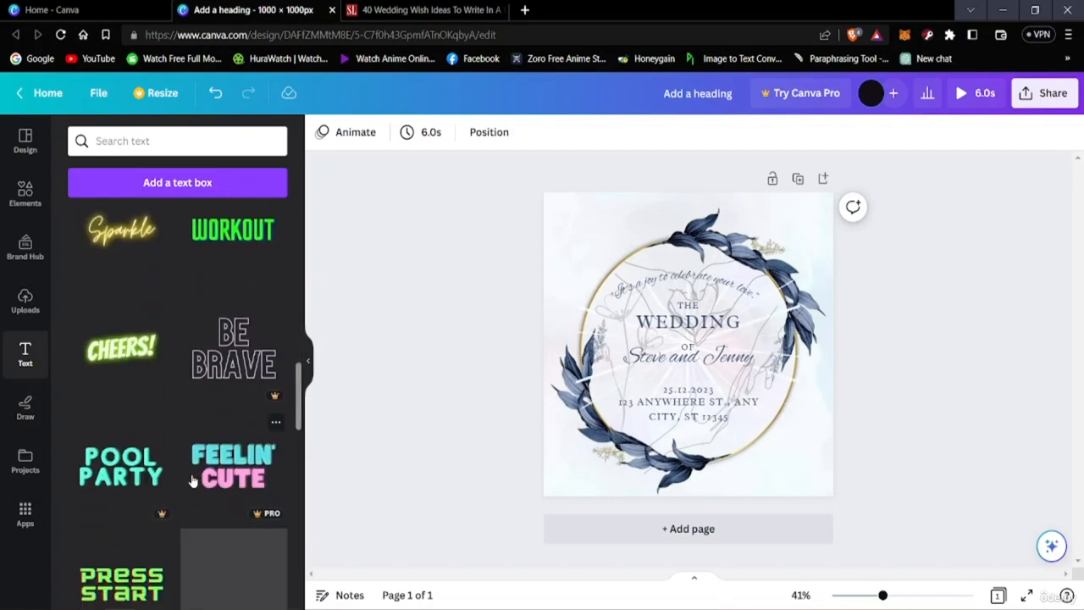
{"action": "scroll", "coordinate": [193, 480], "scroll_direction": "down", "scroll_amount": 4}
{"action": "scroll", "coordinate": [193, 479], "scroll_direction": "up", "scroll_amount": 8}
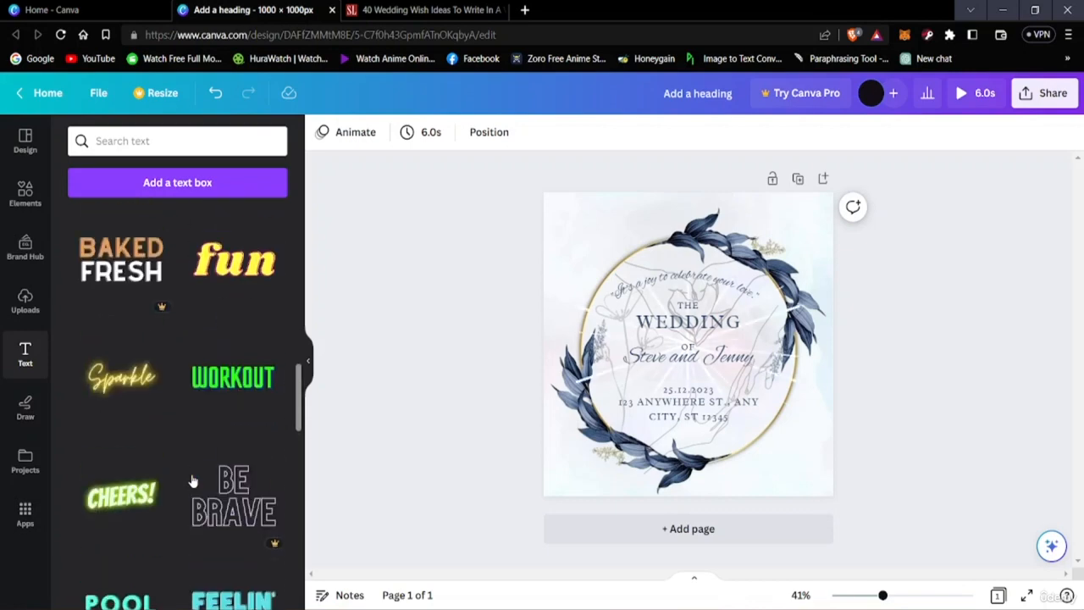
{"action": "scroll", "coordinate": [100, 472], "scroll_direction": "up", "scroll_amount": 8}
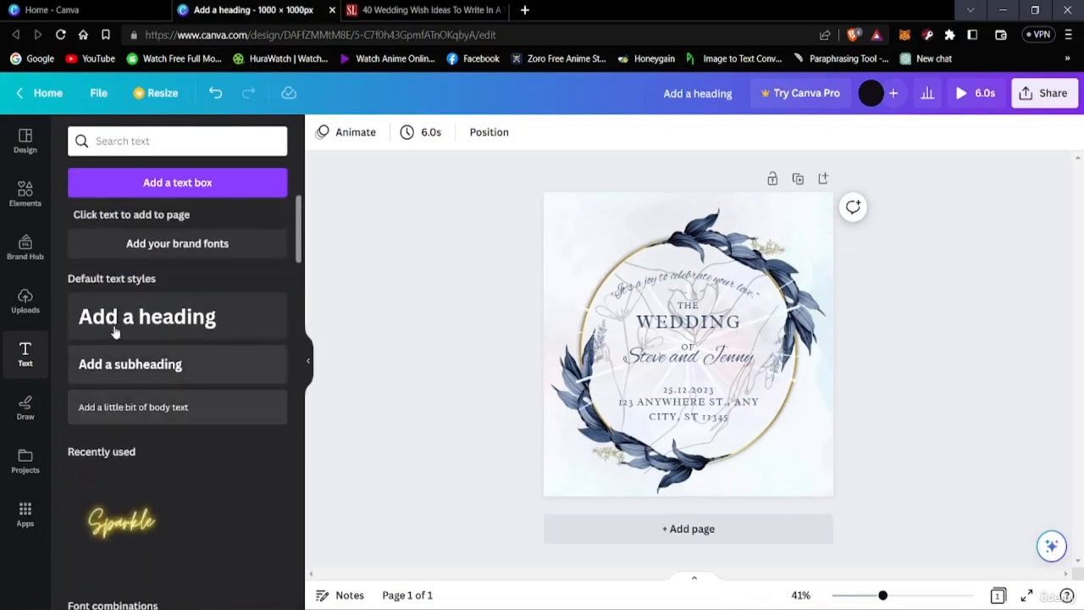
Step: Try a default heading and the GLOW font combination over the card's text and delete both
{"action": "left_click", "coordinate": [120, 333]}
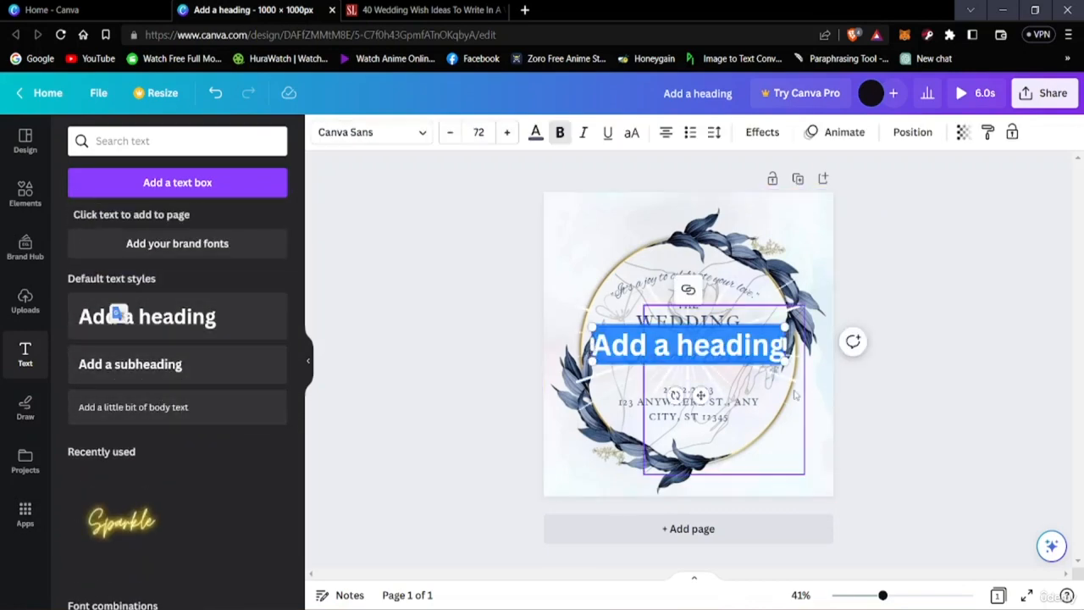
{"action": "left_click", "coordinate": [815, 425]}
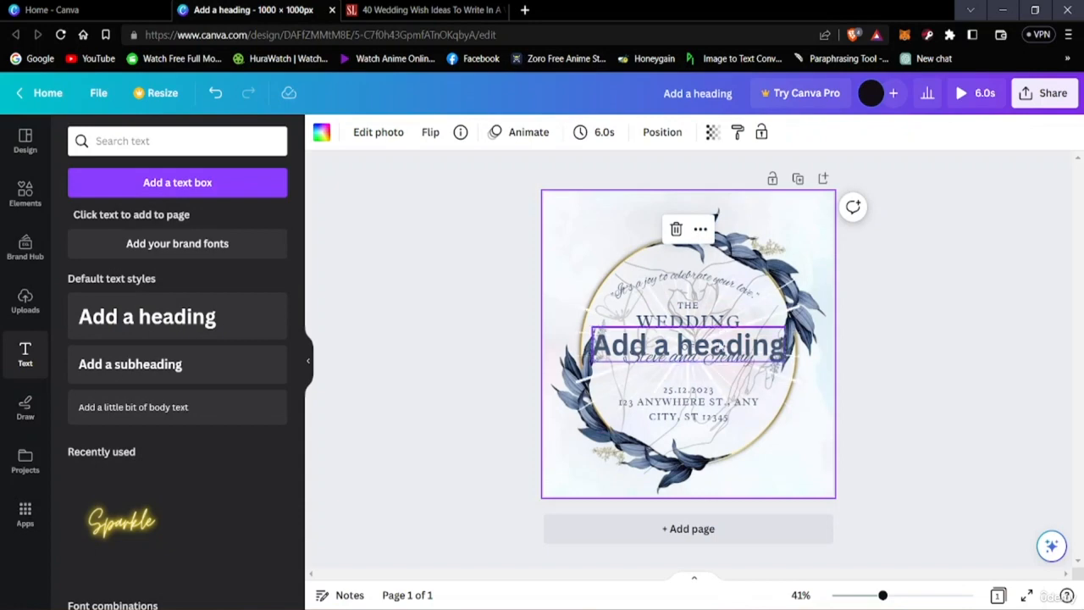
{"action": "left_click", "coordinate": [682, 346]}
{"action": "scroll", "coordinate": [155, 378], "scroll_direction": "down", "scroll_amount": 5}
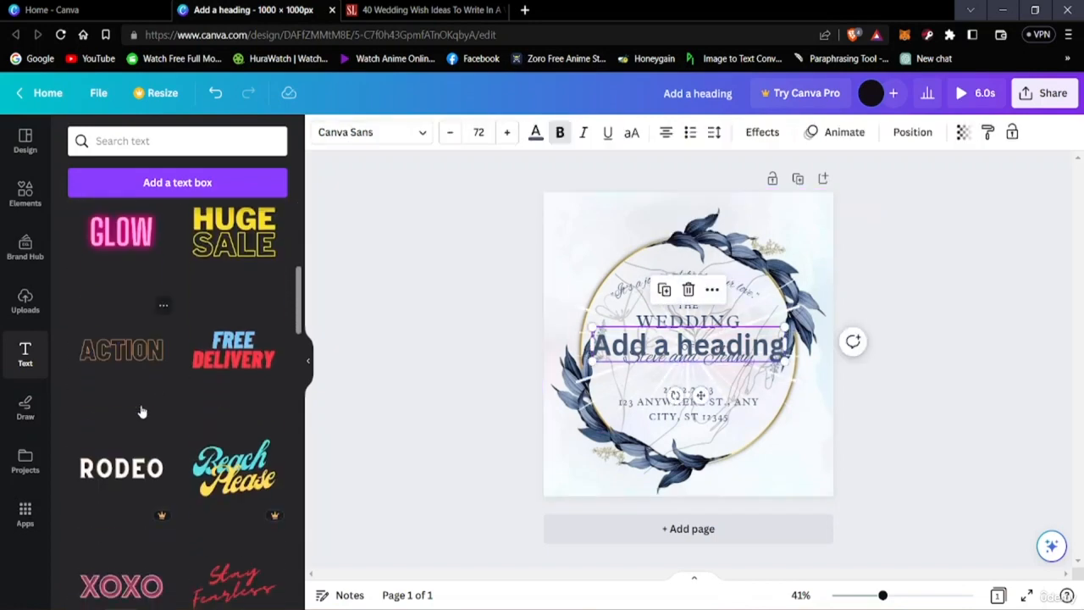
{"action": "scroll", "coordinate": [140, 423], "scroll_direction": "down", "scroll_amount": 3}
{"action": "scroll", "coordinate": [136, 355], "scroll_direction": "up", "scroll_amount": 4}
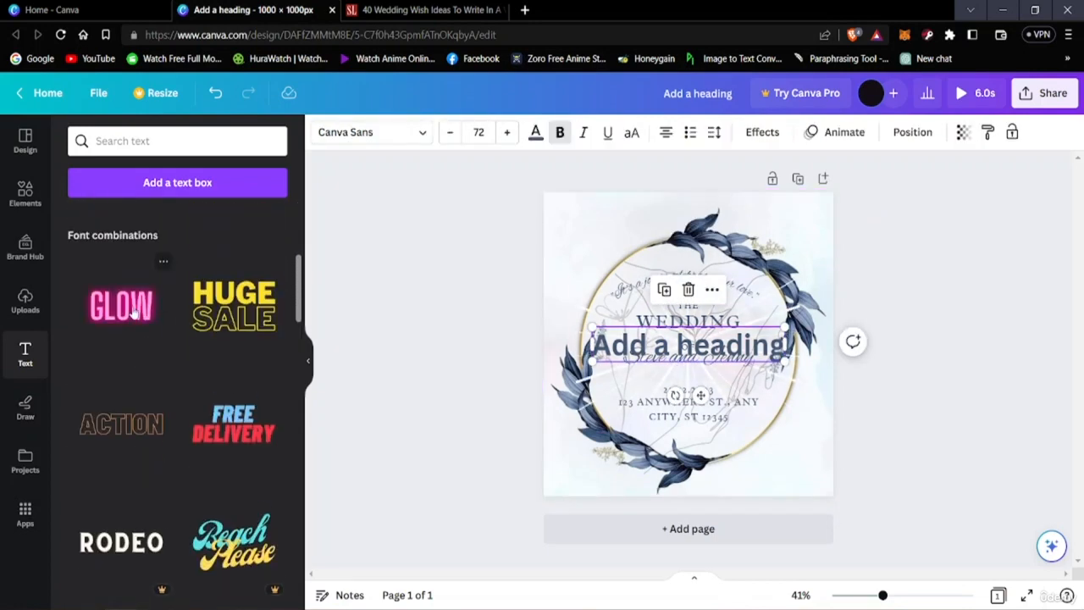
{"action": "left_click", "coordinate": [127, 341]}
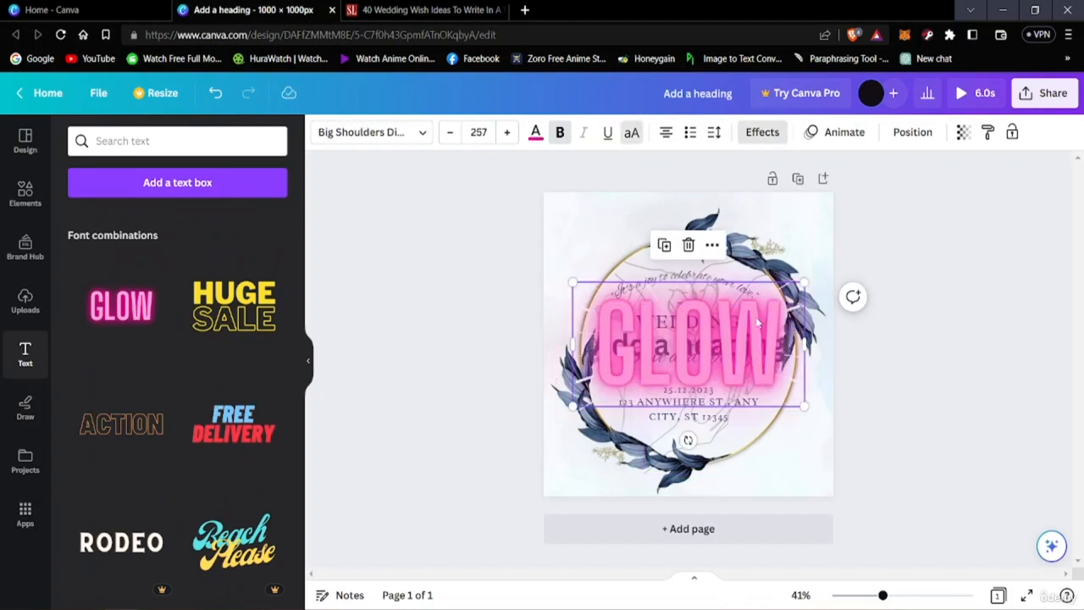
{"action": "left_click", "coordinate": [686, 245]}
{"action": "left_click", "coordinate": [688, 339]}
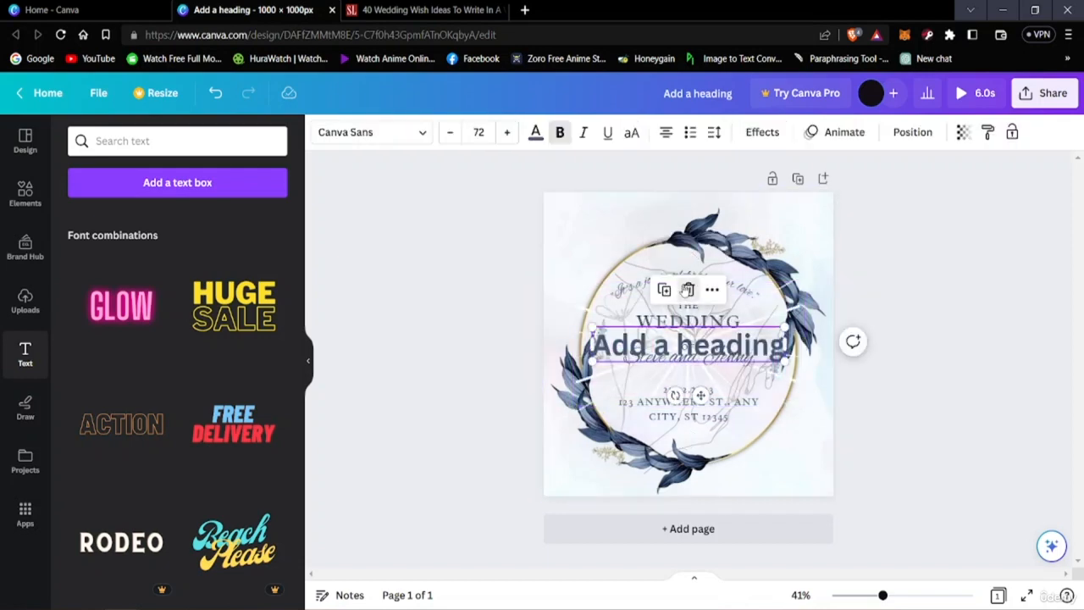
{"action": "left_click", "coordinate": [688, 290]}
{"action": "scroll", "coordinate": [178, 398], "scroll_direction": "down", "scroll_amount": 6}
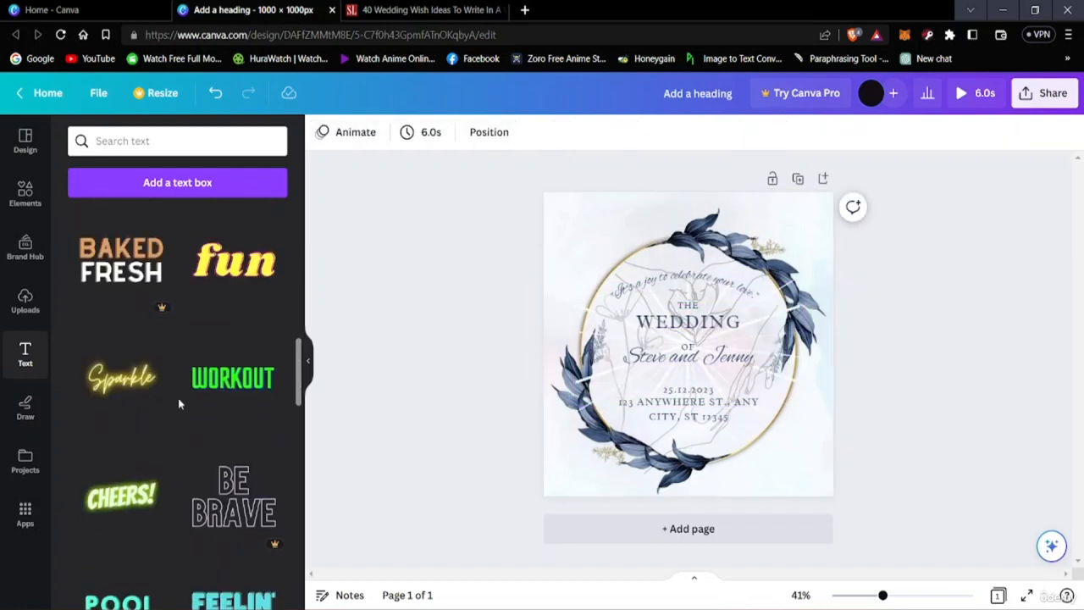
{"action": "scroll", "coordinate": [178, 404], "scroll_direction": "down", "scroll_amount": 3}
{"action": "scroll", "coordinate": [179, 432], "scroll_direction": "up", "scroll_amount": 7}
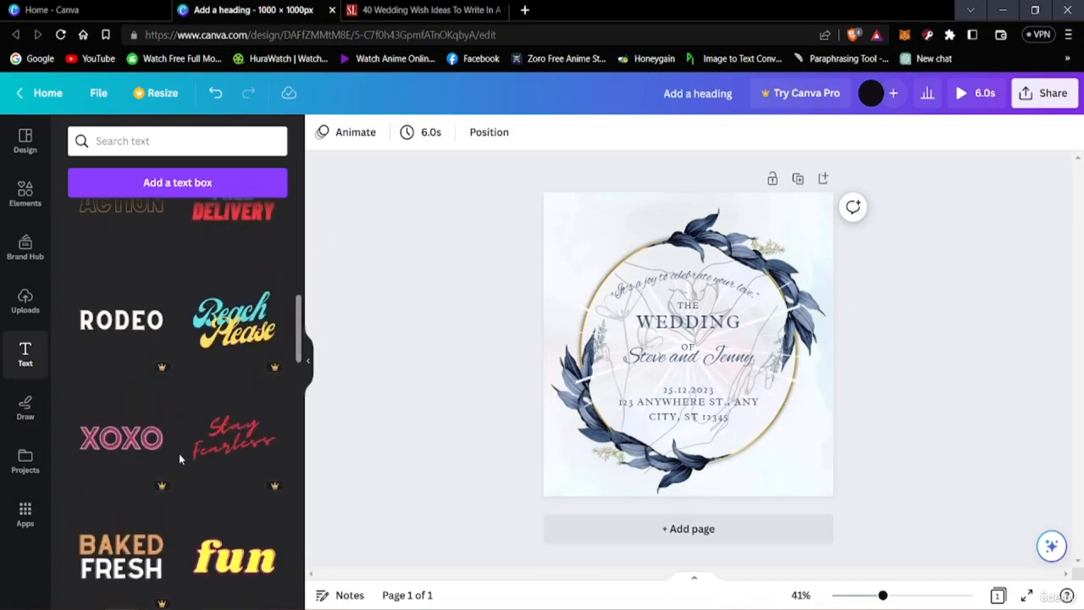
{"action": "scroll", "coordinate": [179, 453], "scroll_direction": "up", "scroll_amount": 6}
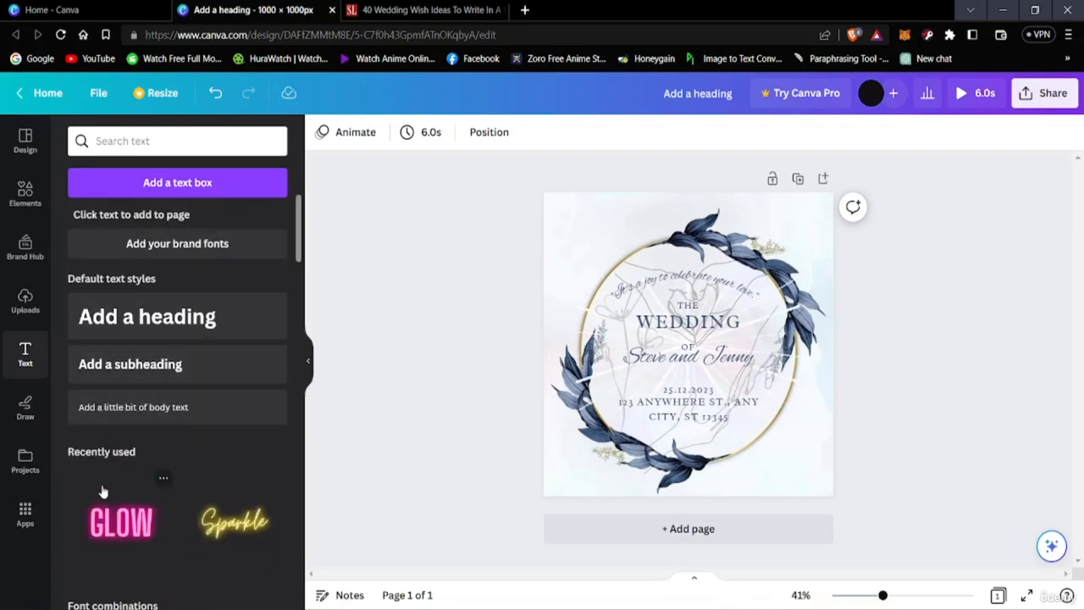
Step: Try freehand strokes over the card with the red marker, the yellow highlighter and the blue pen
{"action": "left_click", "coordinate": [25, 412]}
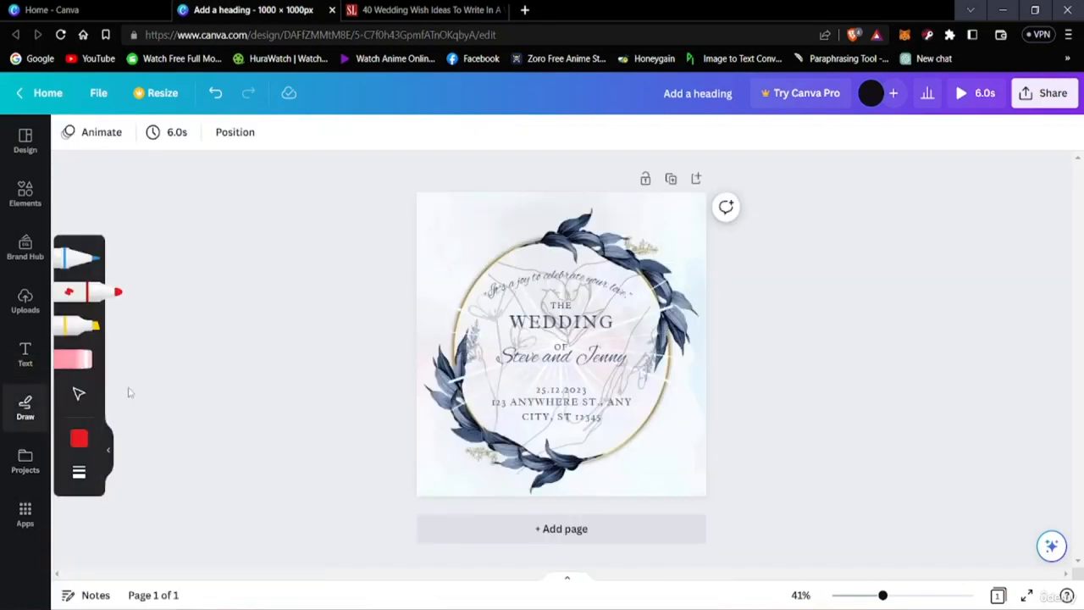
{"action": "left_click", "coordinate": [25, 364]}
{"action": "left_click", "coordinate": [26, 411]}
{"action": "mouse_move", "coordinate": [523, 292]}
{"action": "left_mouse_down"}
{"action": "mouse_move", "coordinate": [552, 281]}
{"action": "mouse_move", "coordinate": [580, 315]}
{"action": "mouse_move", "coordinate": [533, 298]}
{"action": "mouse_move", "coordinate": [582, 299]}
{"action": "mouse_move", "coordinate": [543, 306]}
{"action": "mouse_move", "coordinate": [569, 291]}
{"action": "mouse_move", "coordinate": [607, 320]}
{"action": "mouse_move", "coordinate": [609, 287]}
{"action": "mouse_move", "coordinate": [536, 267]}
{"action": "mouse_move", "coordinate": [518, 322]}
{"action": "mouse_move", "coordinate": [592, 393]}
{"action": "mouse_move", "coordinate": [525, 358]}
{"action": "mouse_move", "coordinate": [636, 327]}
{"action": "mouse_move", "coordinate": [550, 352]}
{"action": "mouse_move", "coordinate": [539, 319]}
{"action": "mouse_move", "coordinate": [586, 388]}
{"action": "mouse_move", "coordinate": [572, 357]}
{"action": "left_mouse_up"}
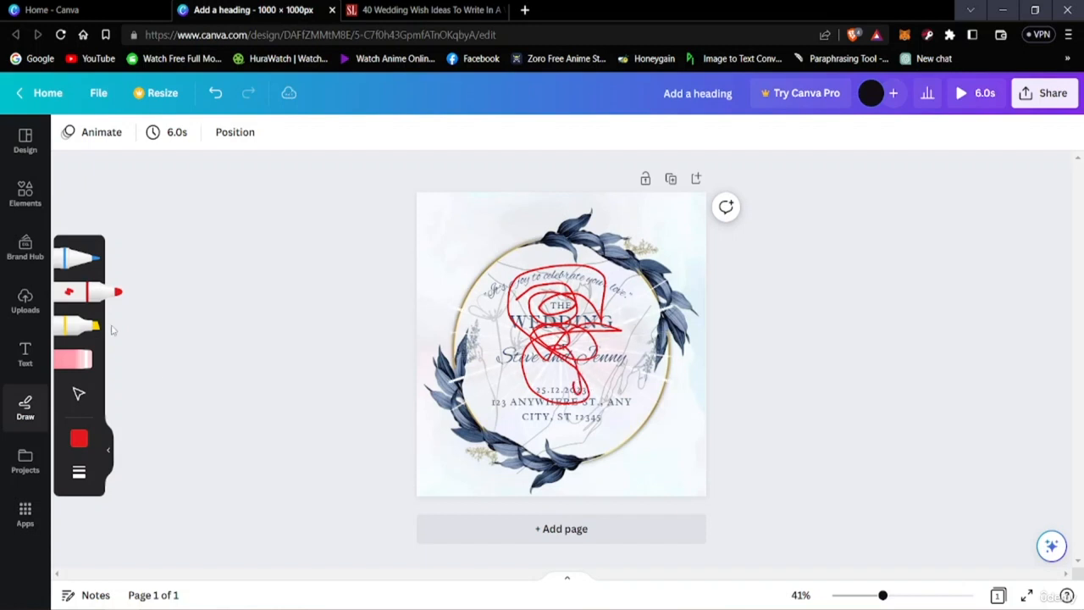
{"action": "left_click", "coordinate": [94, 327]}
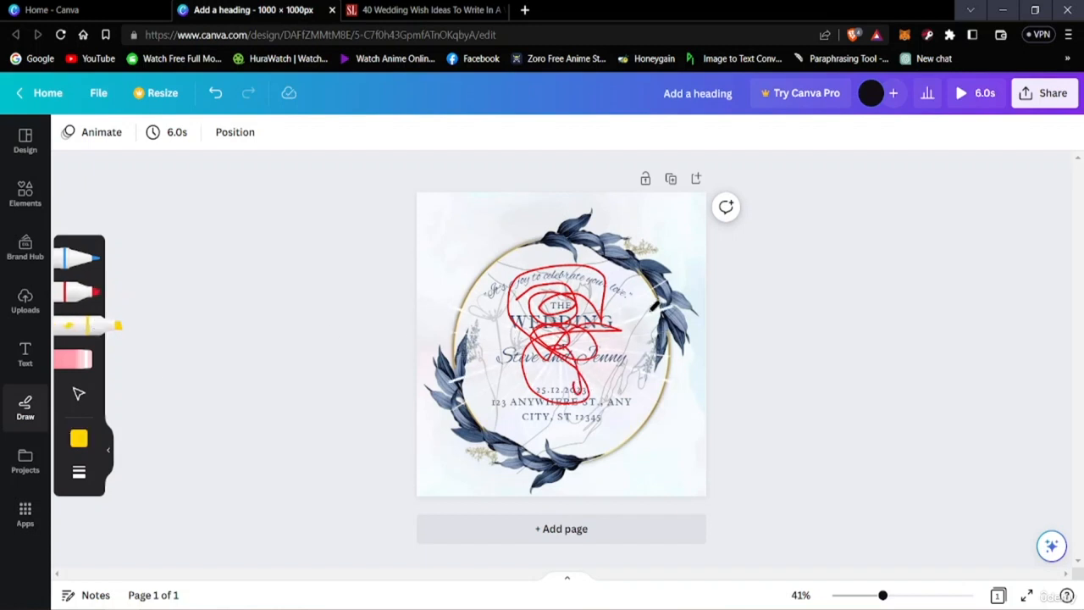
{"action": "left_click_drag", "start_coordinate": [644, 304], "coordinate": [637, 325]}
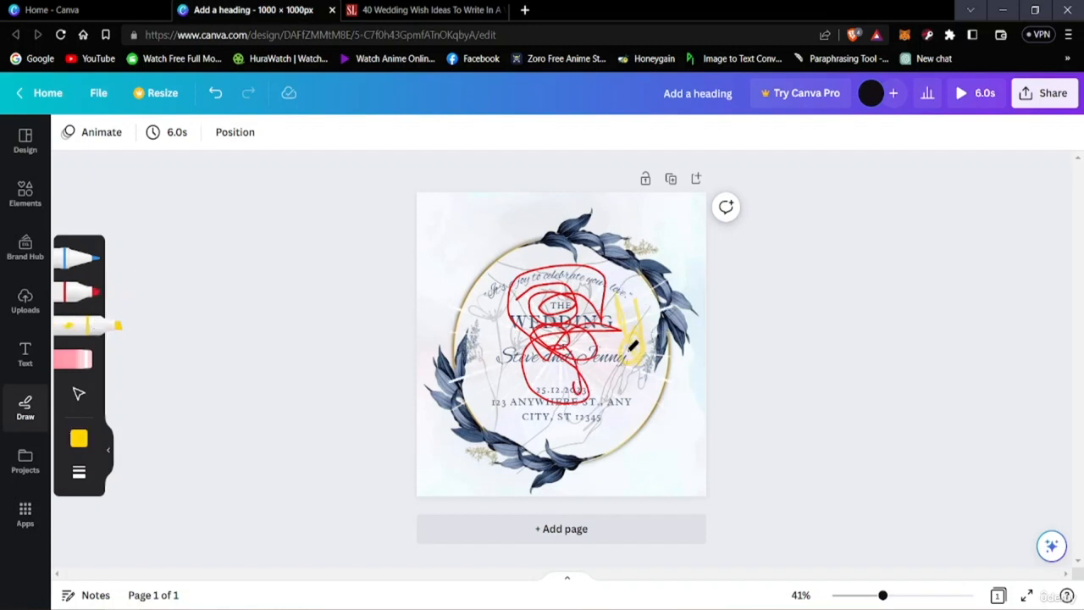
{"action": "left_click", "coordinate": [85, 257]}
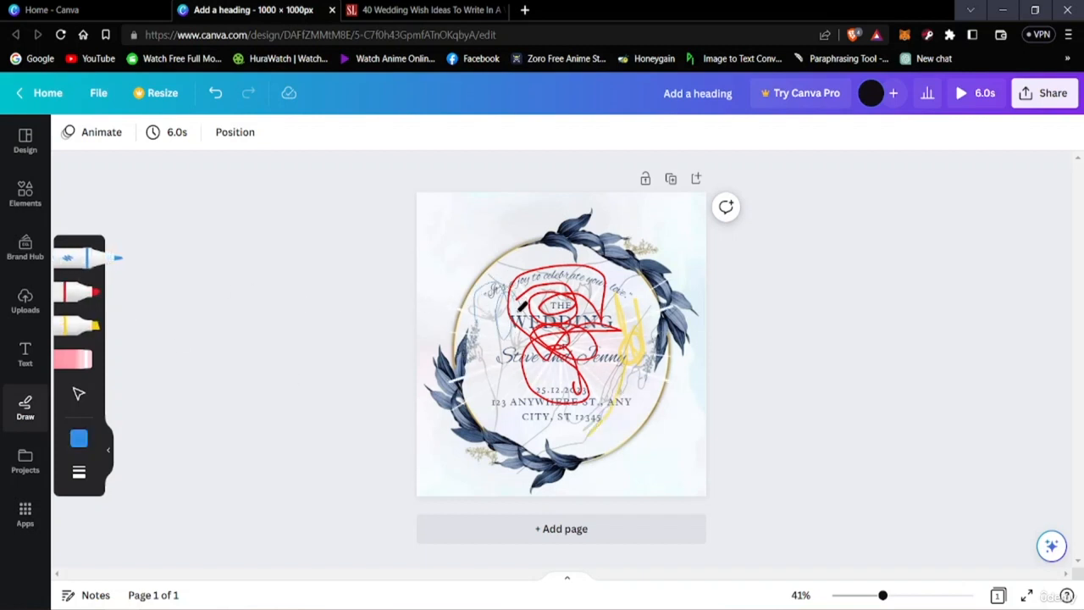
Step: Erase all the red, yellow and blue freehand strokes from the card
{"action": "left_click", "coordinate": [88, 366]}
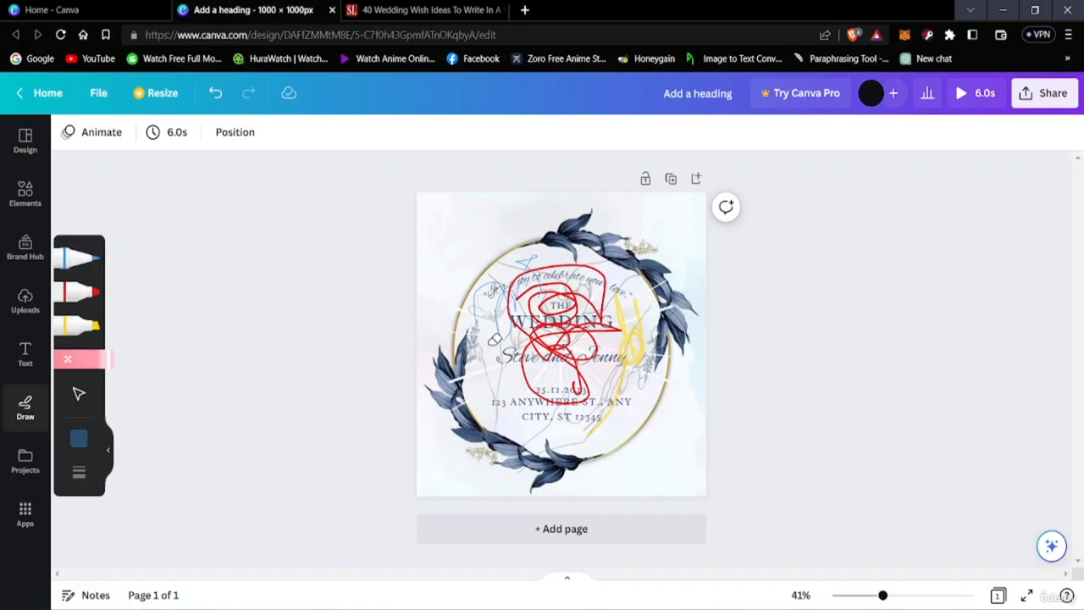
{"action": "left_click_drag", "start_coordinate": [530, 279], "coordinate": [573, 293]}
{"action": "left_click_drag", "start_coordinate": [622, 347], "coordinate": [637, 329]}
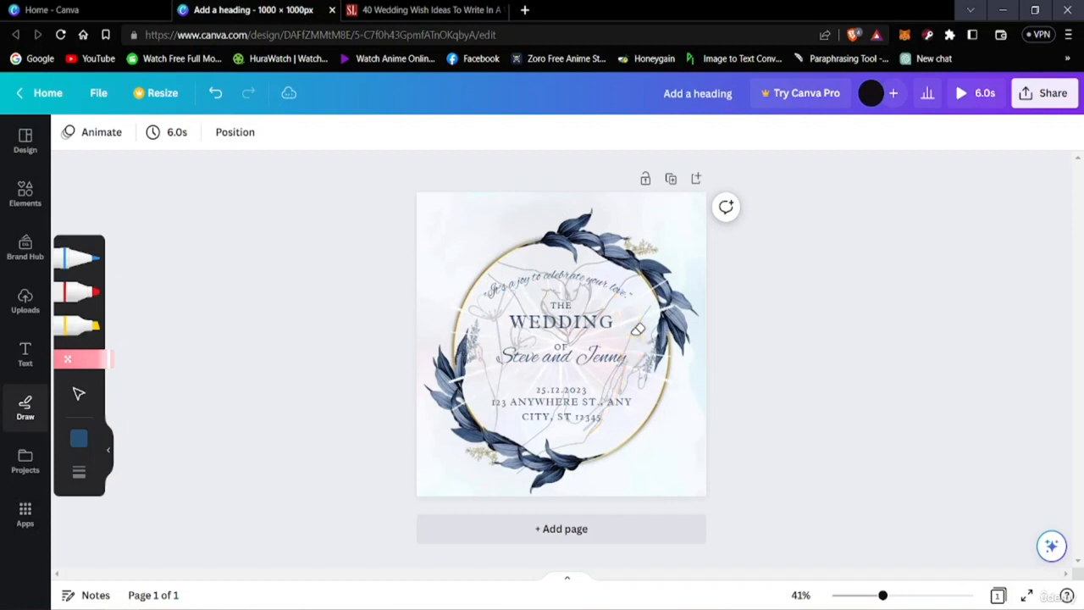
Step: Draw three separate red marker scribbles over the card's text and erase them
{"action": "left_click", "coordinate": [89, 291]}
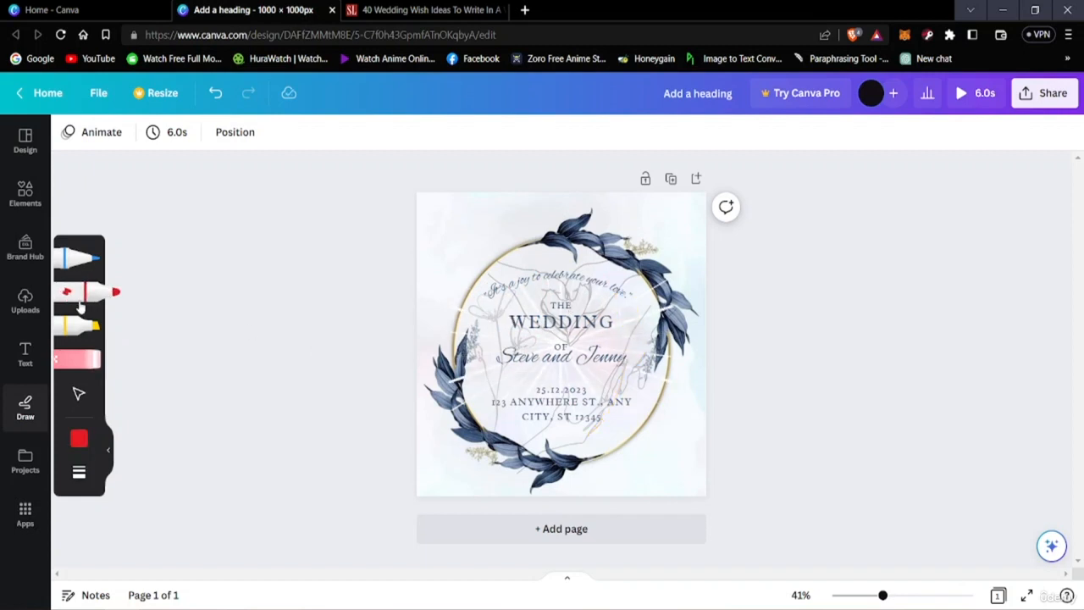
{"action": "mouse_move", "coordinate": [523, 286]}
{"action": "left_mouse_down"}
{"action": "mouse_move", "coordinate": [502, 254]}
{"action": "mouse_move", "coordinate": [528, 283]}
{"action": "left_mouse_up"}
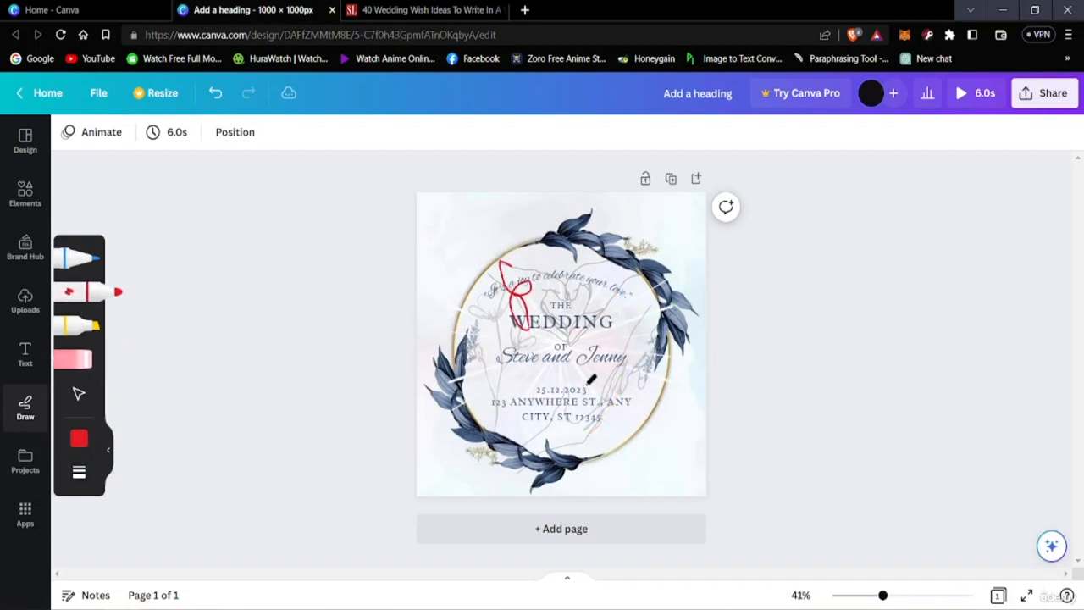
{"action": "mouse_move", "coordinate": [591, 379]}
{"action": "left_mouse_down"}
{"action": "mouse_move", "coordinate": [613, 395]}
{"action": "mouse_move", "coordinate": [566, 426]}
{"action": "left_mouse_up"}
{"action": "left_click_drag", "start_coordinate": [608, 337], "coordinate": [628, 323]}
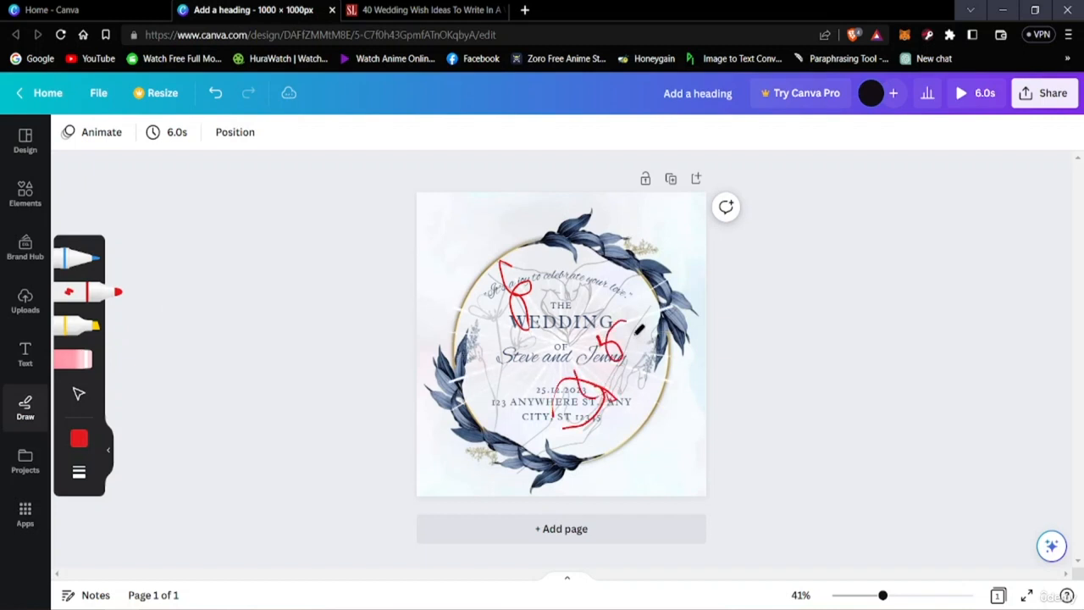
{"action": "left_click", "coordinate": [77, 360]}
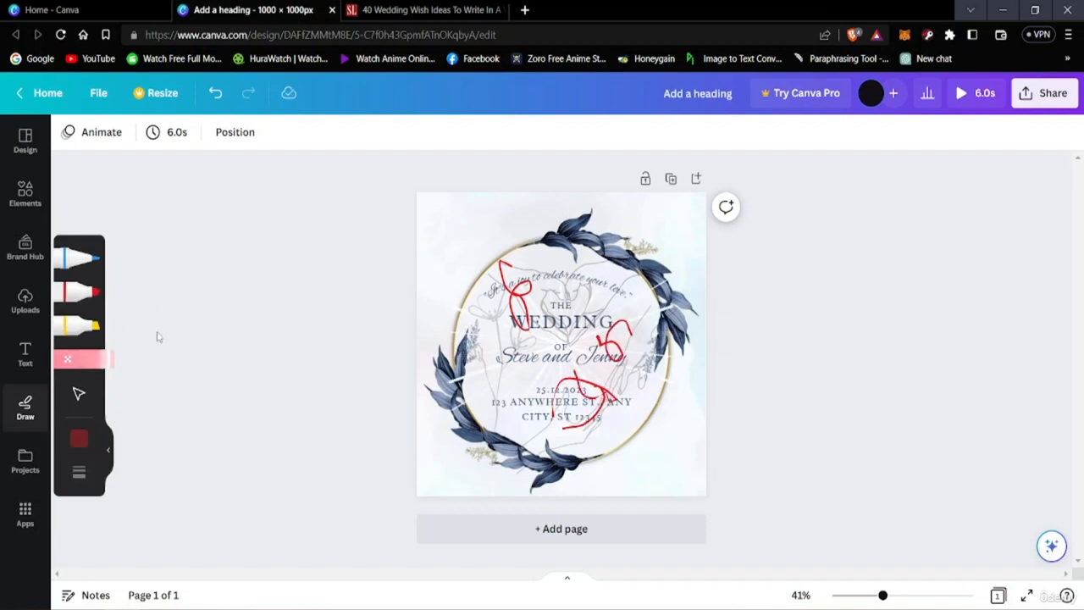
{"action": "mouse_move", "coordinate": [521, 300]}
{"action": "left_mouse_down"}
{"action": "mouse_move", "coordinate": [518, 279]}
{"action": "mouse_move", "coordinate": [534, 307]}
{"action": "left_mouse_up"}
{"action": "mouse_move", "coordinate": [626, 330]}
{"action": "left_mouse_down"}
{"action": "mouse_move", "coordinate": [602, 328]}
{"action": "mouse_move", "coordinate": [614, 338]}
{"action": "mouse_move", "coordinate": [594, 338]}
{"action": "mouse_move", "coordinate": [610, 338]}
{"action": "mouse_move", "coordinate": [597, 410]}
{"action": "mouse_move", "coordinate": [615, 389]}
{"action": "mouse_move", "coordinate": [557, 389]}
{"action": "left_mouse_up"}
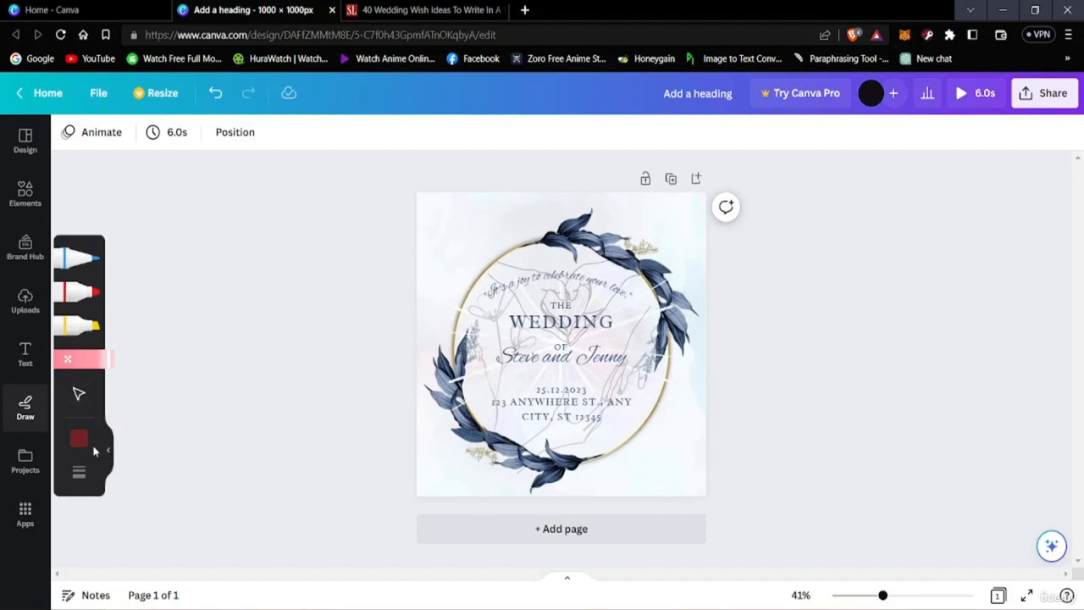
Step: Set the pen's colour to red and the marker's colour to dark grey
{"action": "left_click", "coordinate": [67, 256]}
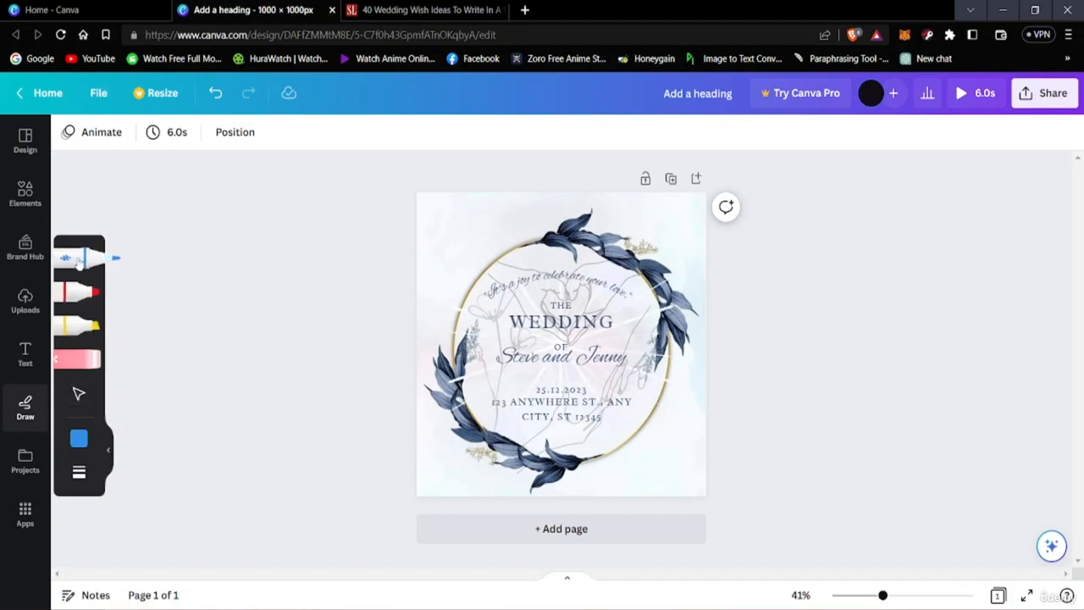
{"action": "left_click", "coordinate": [79, 438]}
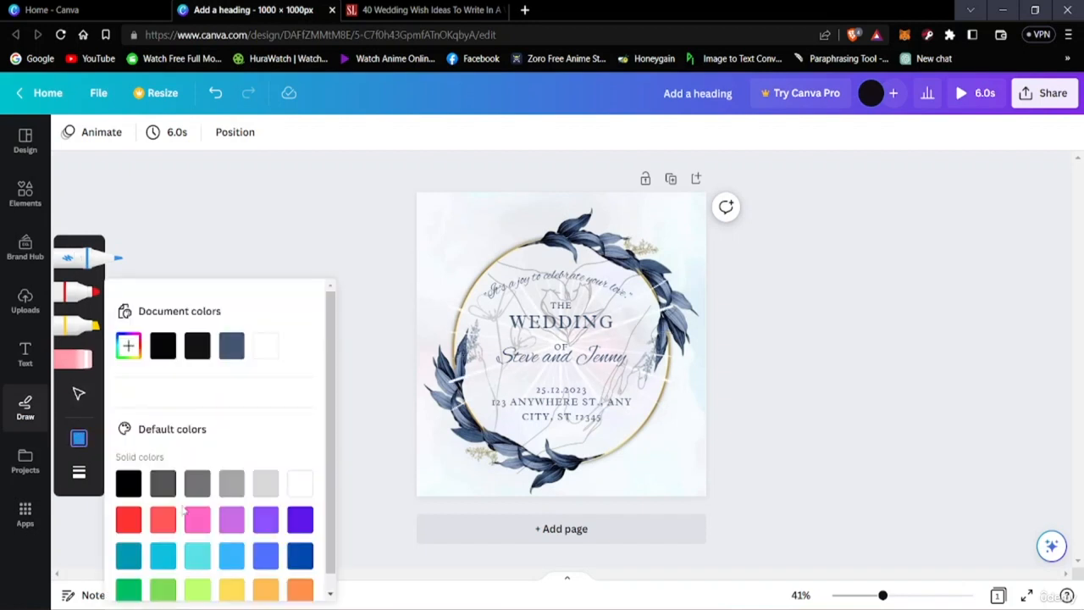
{"action": "left_click", "coordinate": [129, 523]}
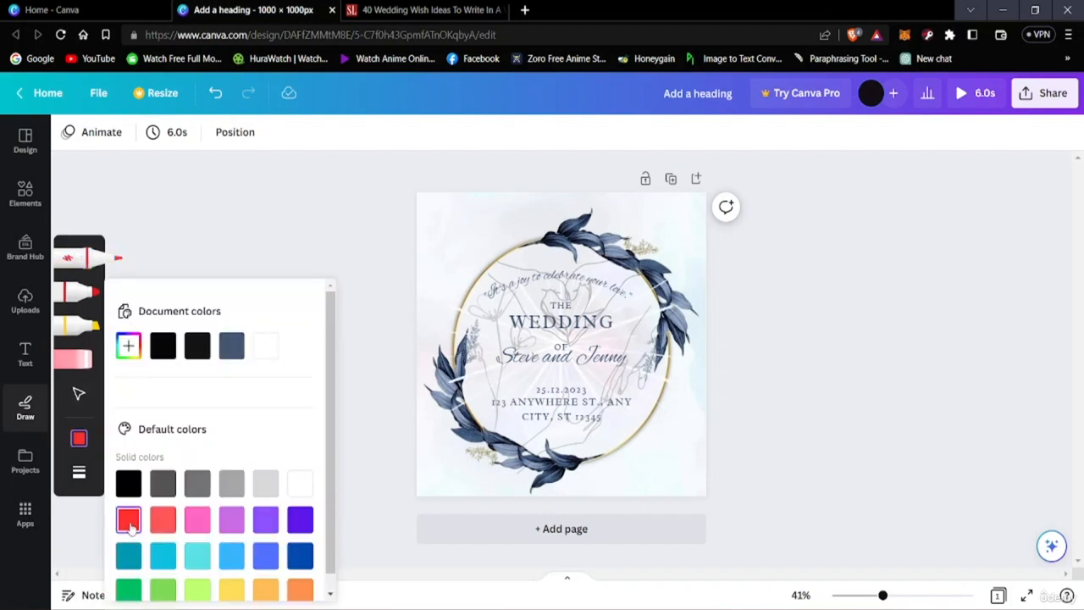
{"action": "left_click", "coordinate": [71, 286]}
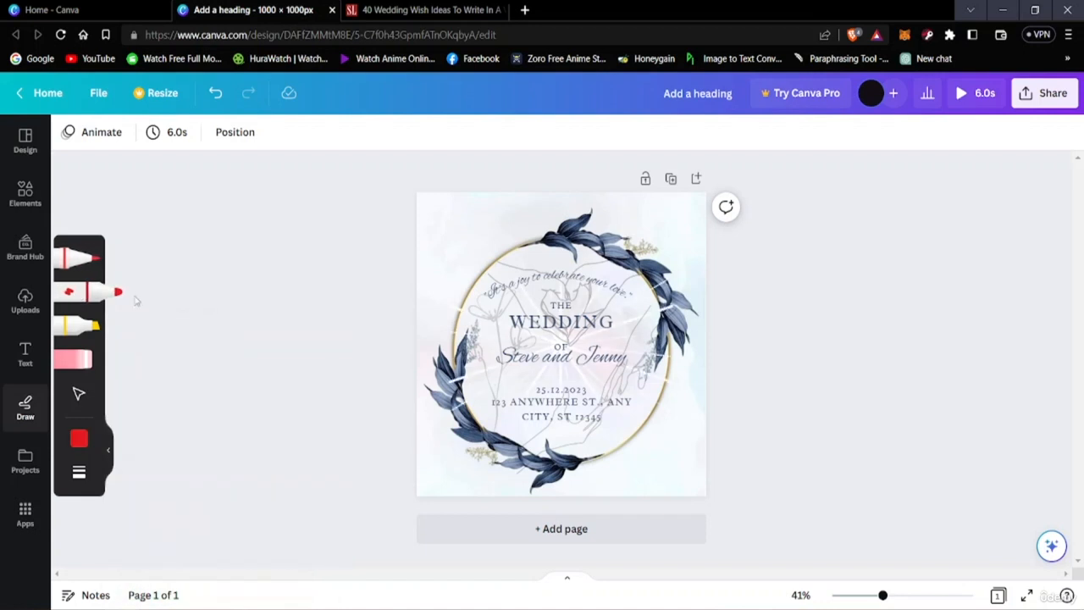
{"action": "left_click", "coordinate": [78, 440]}
{"action": "scroll", "coordinate": [215, 519], "scroll_direction": "down", "scroll_amount": 1}
{"action": "left_click", "coordinate": [166, 473]}
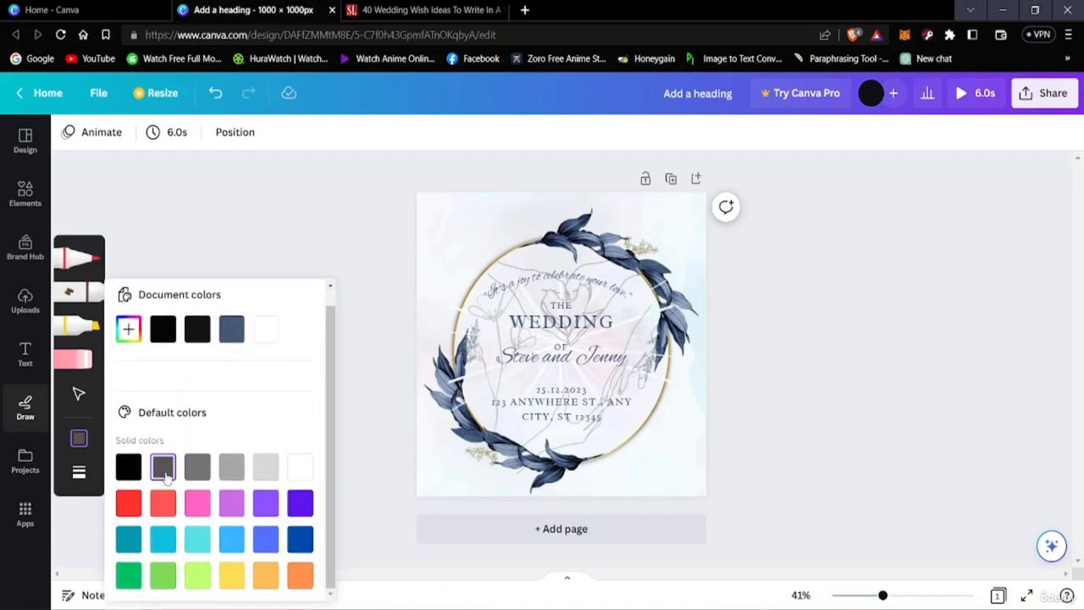
Step: Scribble over the wedding title and names with the dark grey marker and erase the drawing
{"action": "mouse_move", "coordinate": [489, 324]}
{"action": "left_mouse_down"}
{"action": "mouse_move", "coordinate": [534, 315]}
{"action": "mouse_move", "coordinate": [550, 369]}
{"action": "mouse_move", "coordinate": [614, 335]}
{"action": "mouse_move", "coordinate": [481, 364]}
{"action": "left_mouse_up"}
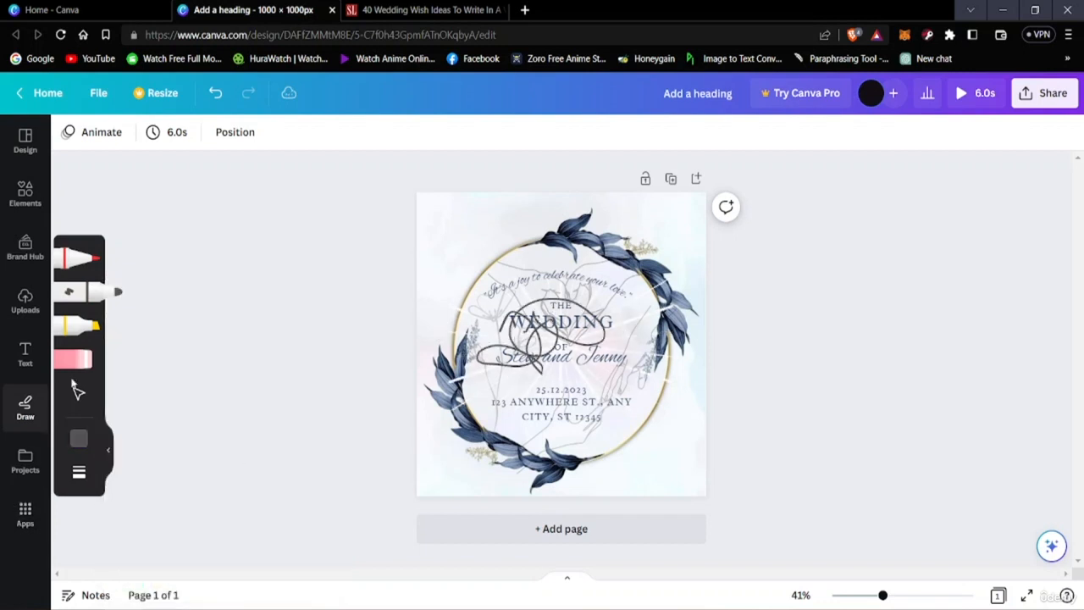
{"action": "left_click", "coordinate": [103, 358]}
{"action": "left_click_drag", "start_coordinate": [554, 317], "coordinate": [591, 330]}
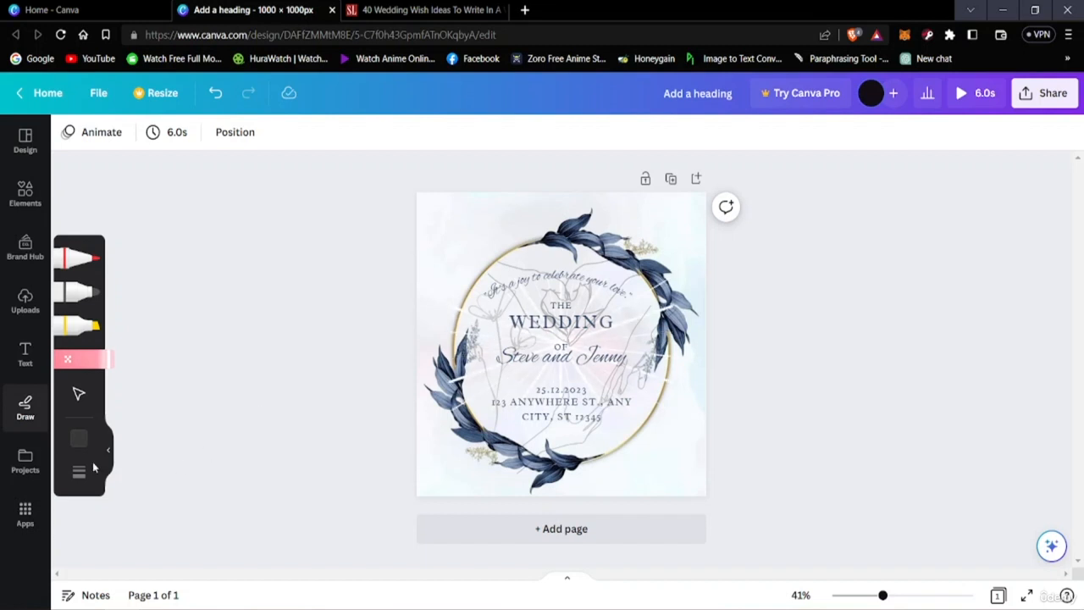
Step: Look through the saved designs and folders in your projects
{"action": "left_click", "coordinate": [26, 462]}
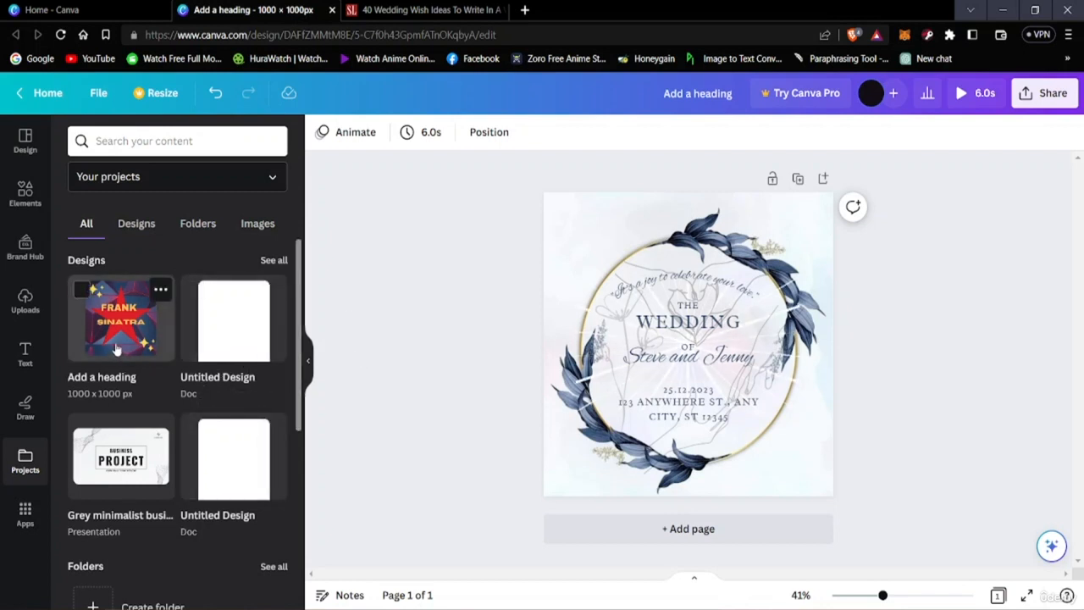
{"action": "scroll", "coordinate": [162, 383], "scroll_direction": "down", "scroll_amount": 1}
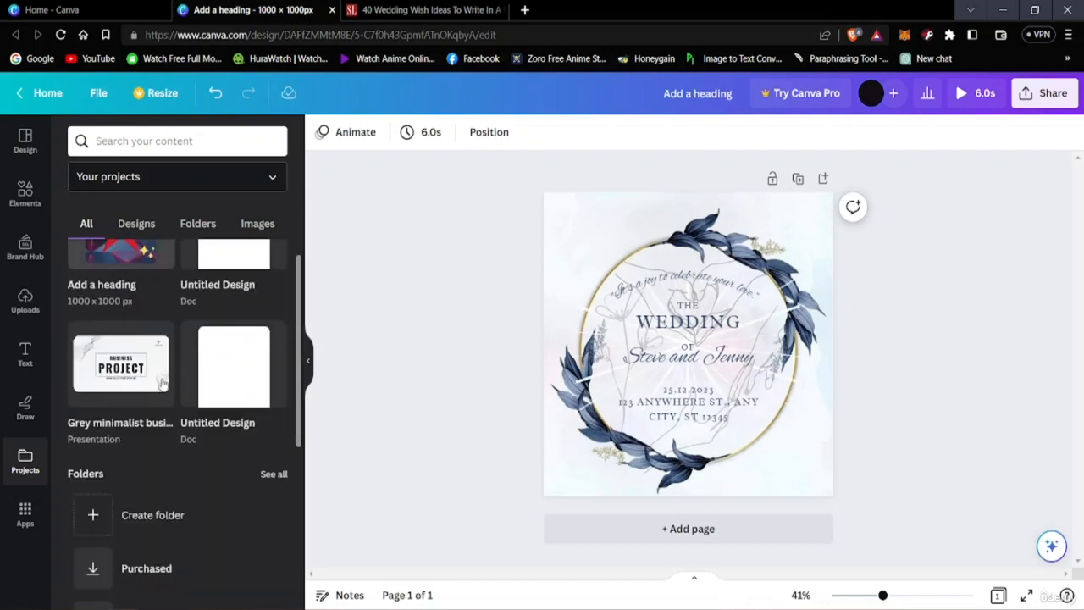
{"action": "scroll", "coordinate": [163, 382], "scroll_direction": "up", "scroll_amount": 1}
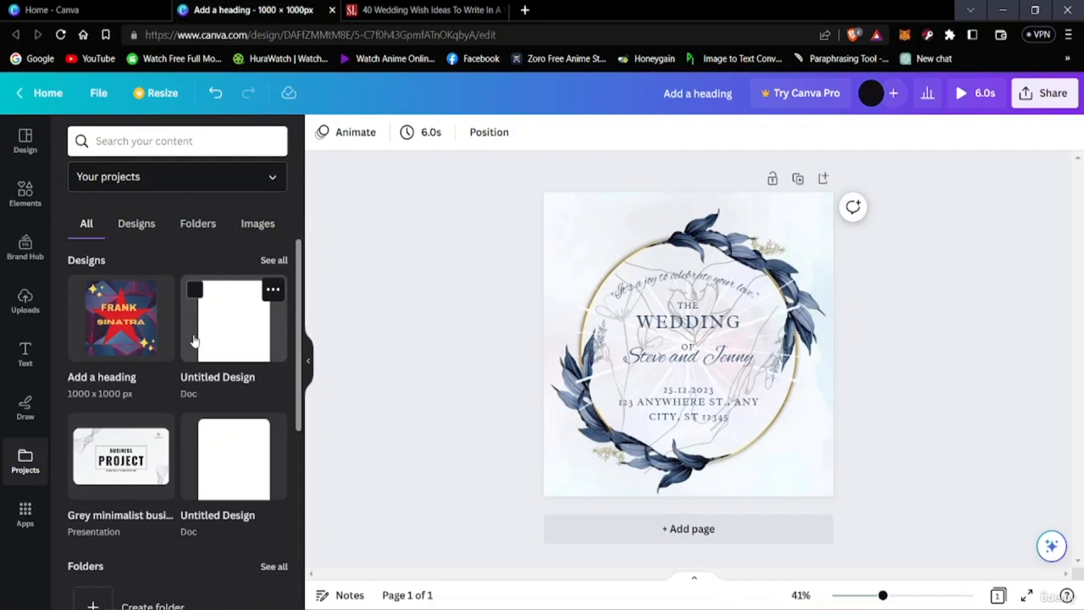
Step: Examine the available Canva apps, including the trending, popular, creation and content-discovery groups, and close the app listing
{"action": "left_click", "coordinate": [25, 512]}
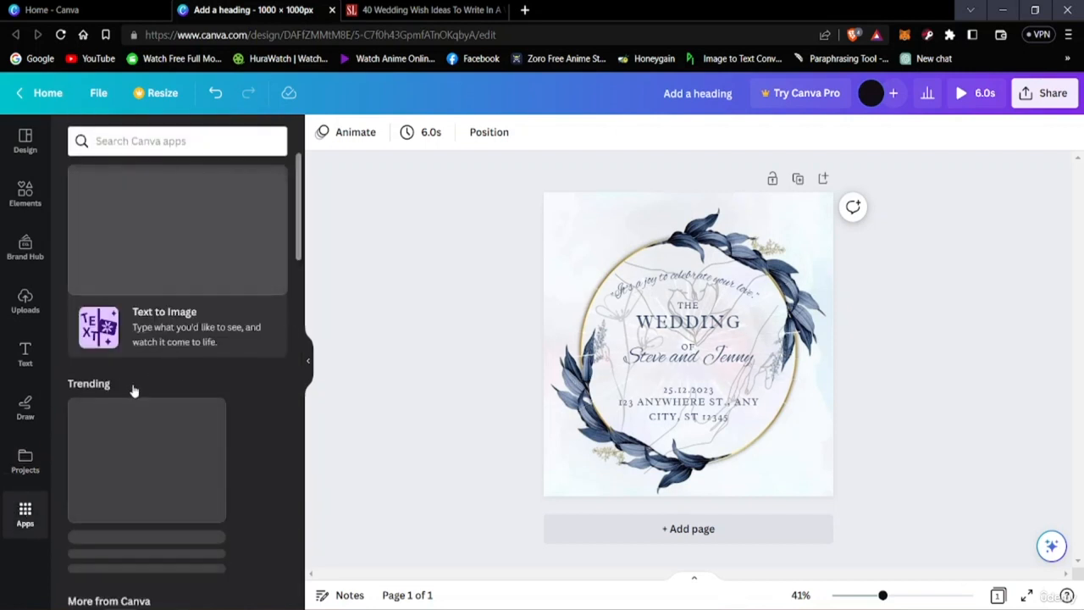
{"action": "scroll", "coordinate": [161, 466], "scroll_direction": "down", "scroll_amount": 5}
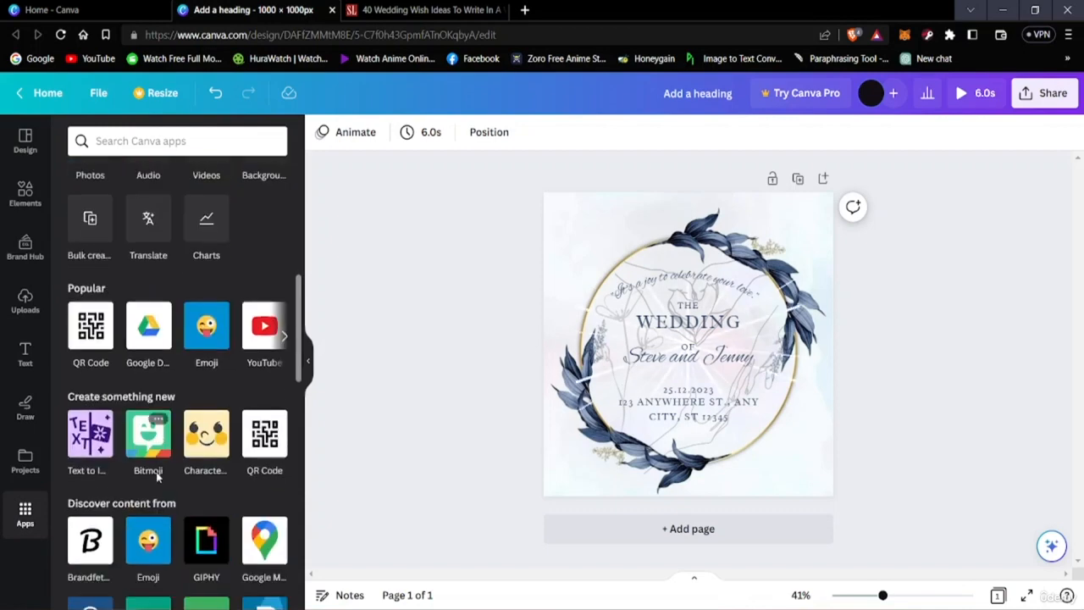
{"action": "scroll", "coordinate": [157, 479], "scroll_direction": "up", "scroll_amount": 6}
{"action": "scroll", "coordinate": [177, 476], "scroll_direction": "down", "scroll_amount": 5}
{"action": "scroll", "coordinate": [216, 436], "scroll_direction": "up", "scroll_amount": 5}
{"action": "scroll", "coordinate": [109, 375], "scroll_direction": "down", "scroll_amount": 4}
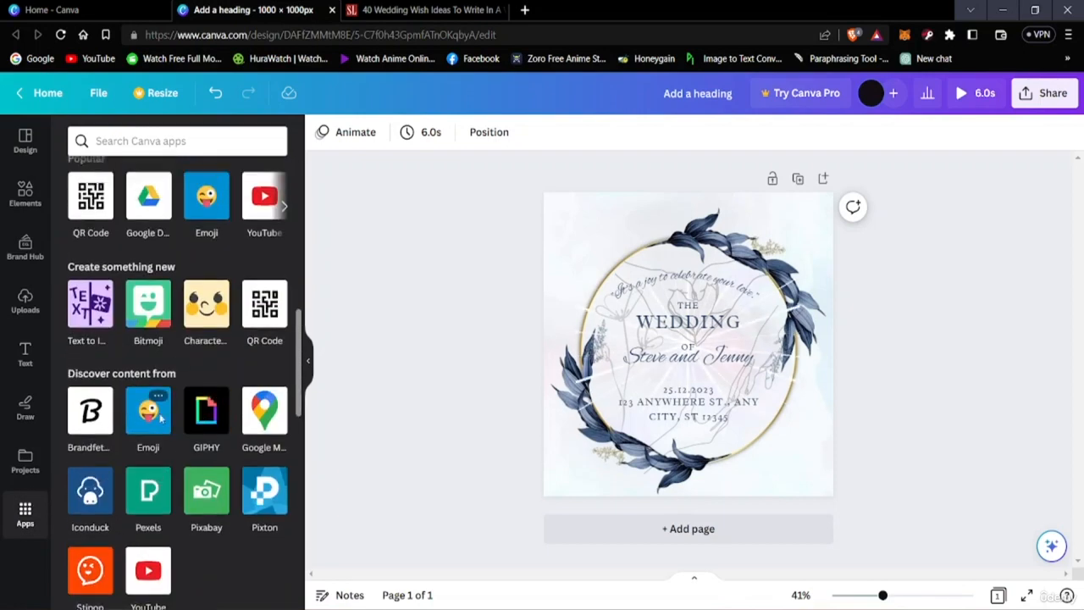
{"action": "scroll", "coordinate": [94, 398], "scroll_direction": "up", "scroll_amount": 3}
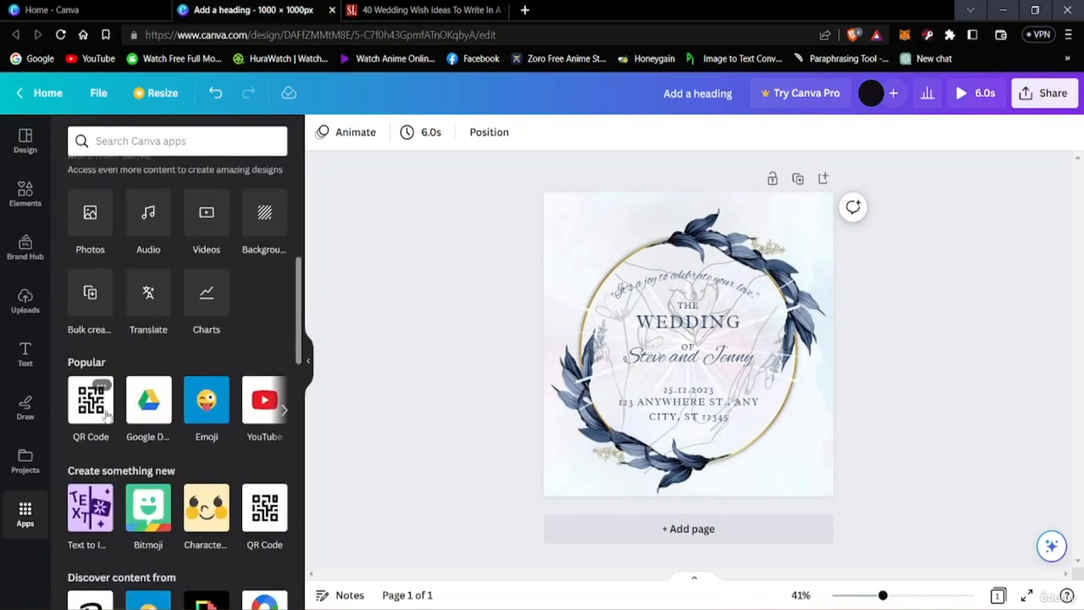
{"action": "scroll", "coordinate": [135, 508], "scroll_direction": "down", "scroll_amount": 3}
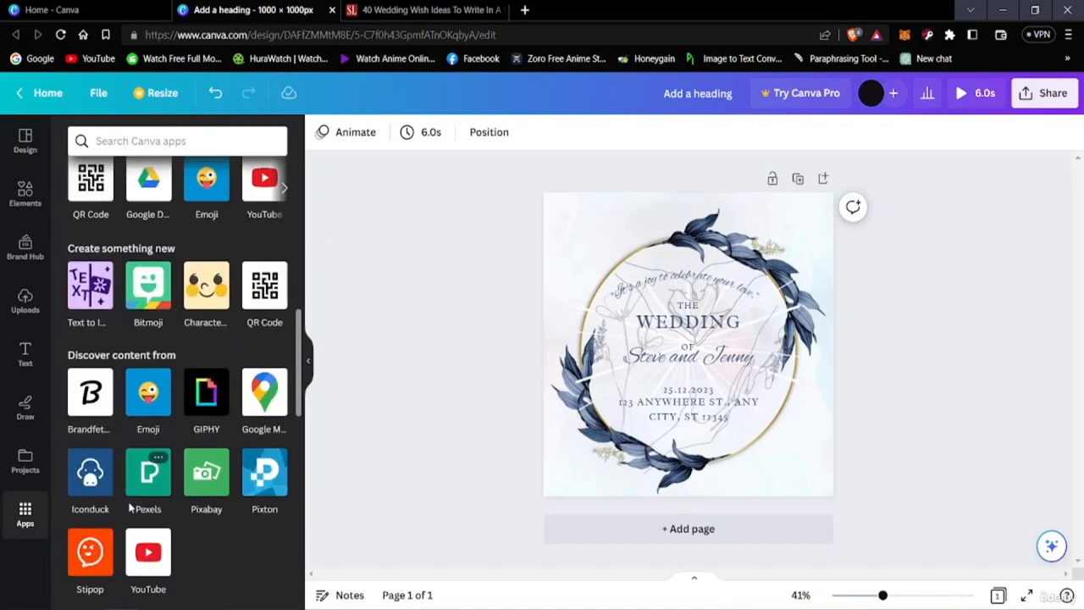
{"action": "scroll", "coordinate": [138, 508], "scroll_direction": "up", "scroll_amount": 10}
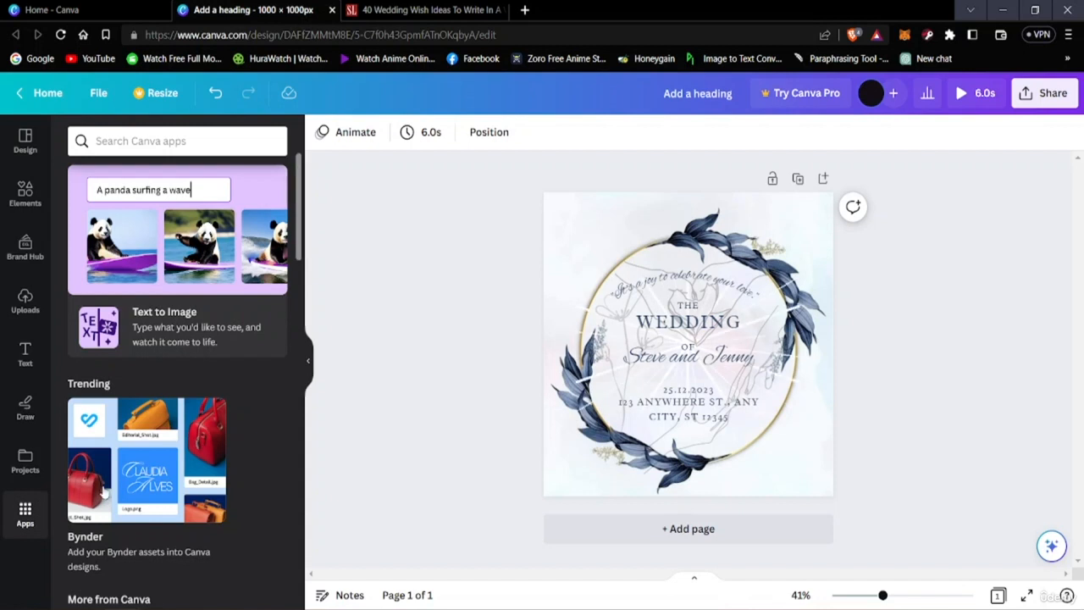
{"action": "left_click", "coordinate": [308, 365]}
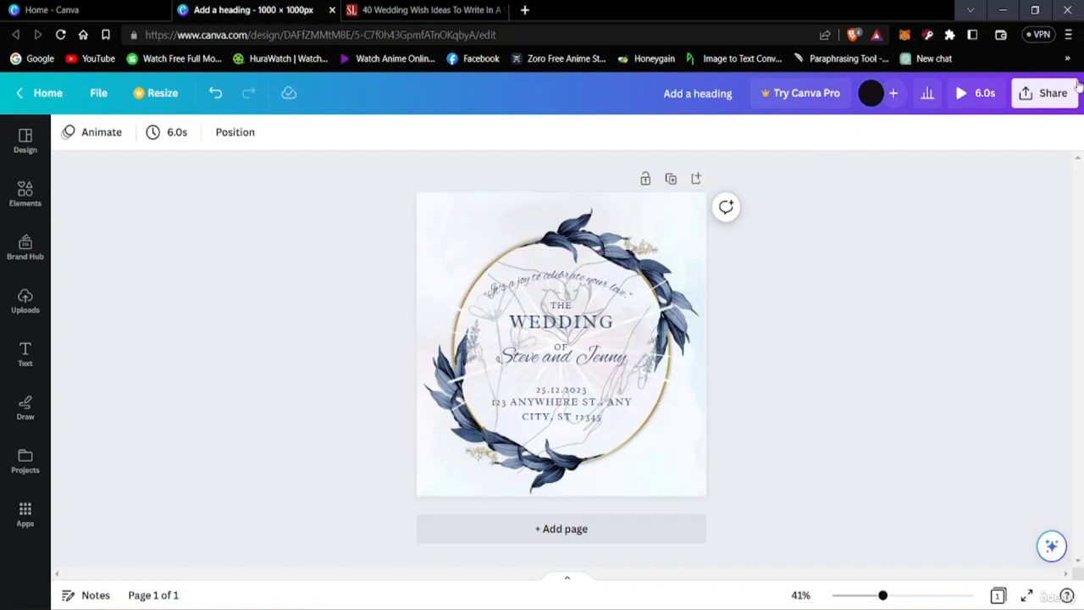
Step: Download the wedding card design with GIF as the file type
{"action": "left_click", "coordinate": [1054, 95]}
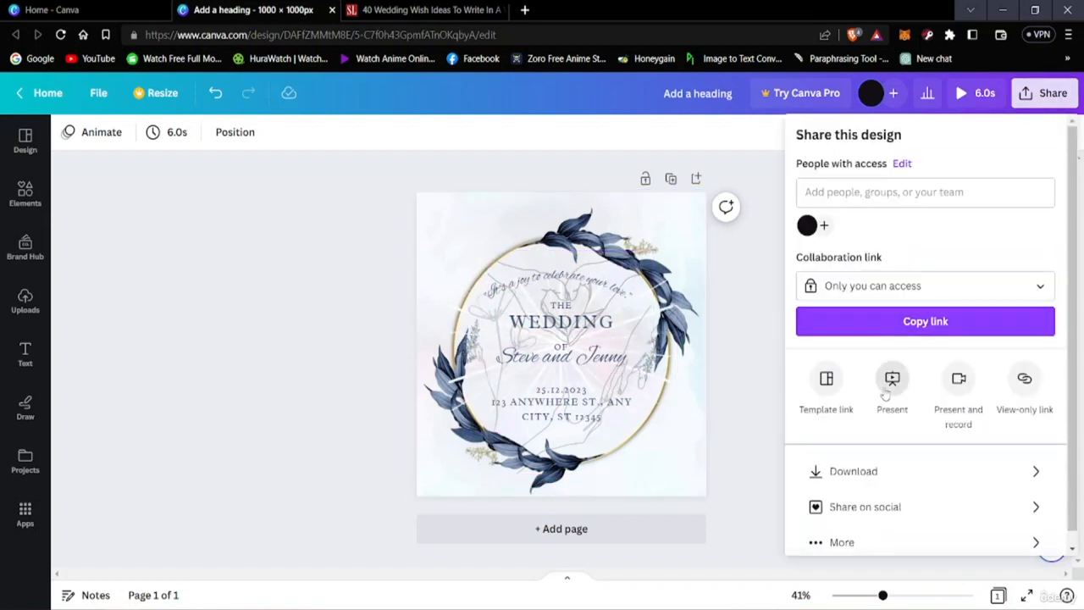
{"action": "left_click", "coordinate": [851, 476]}
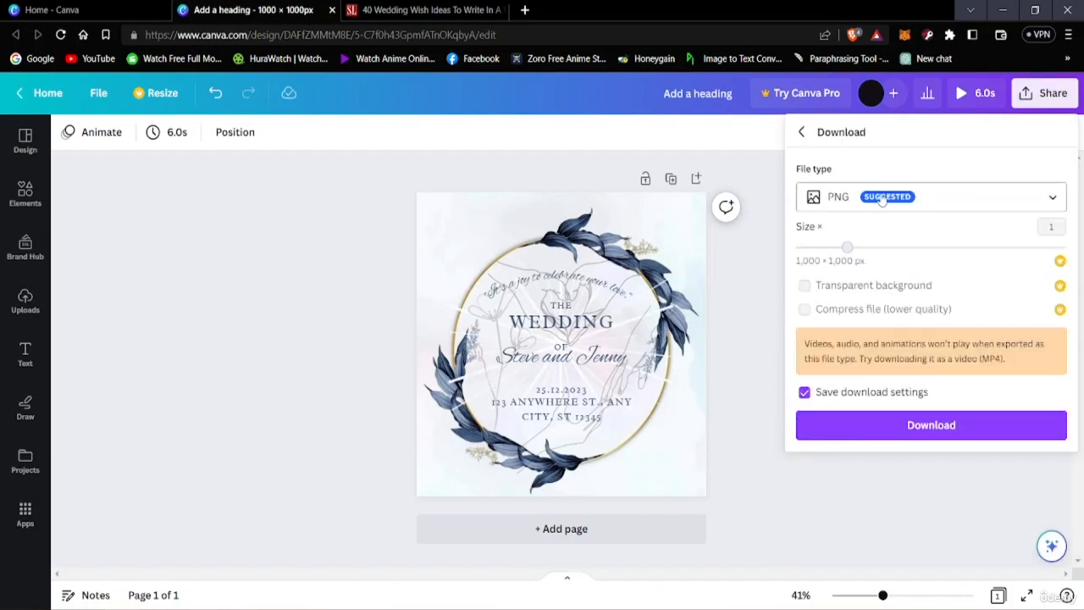
{"action": "left_click", "coordinate": [933, 204]}
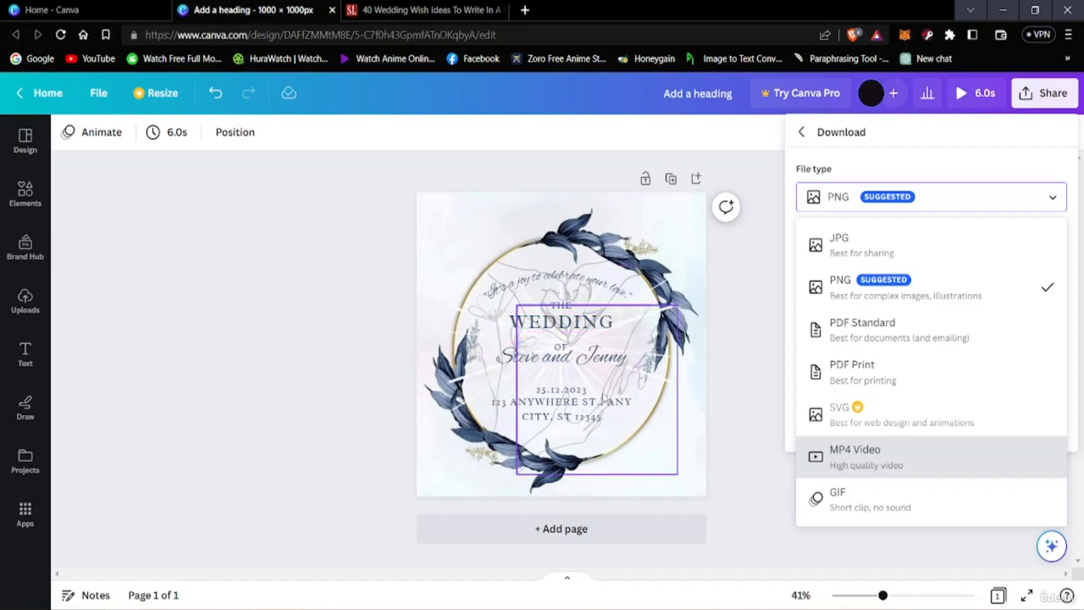
{"action": "left_click", "coordinate": [873, 506]}
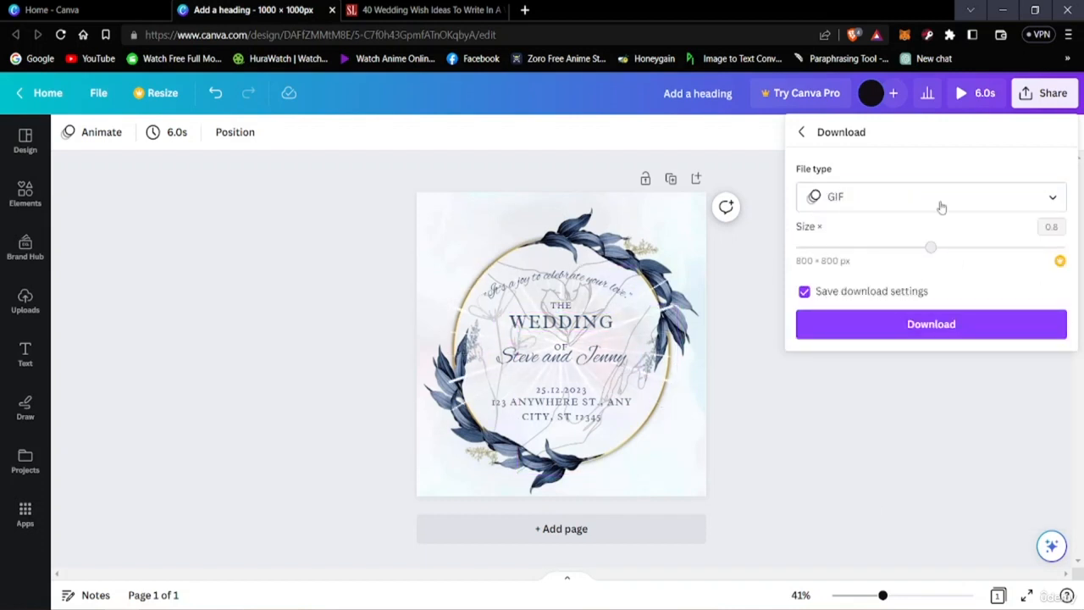
{"action": "left_click", "coordinate": [892, 328]}
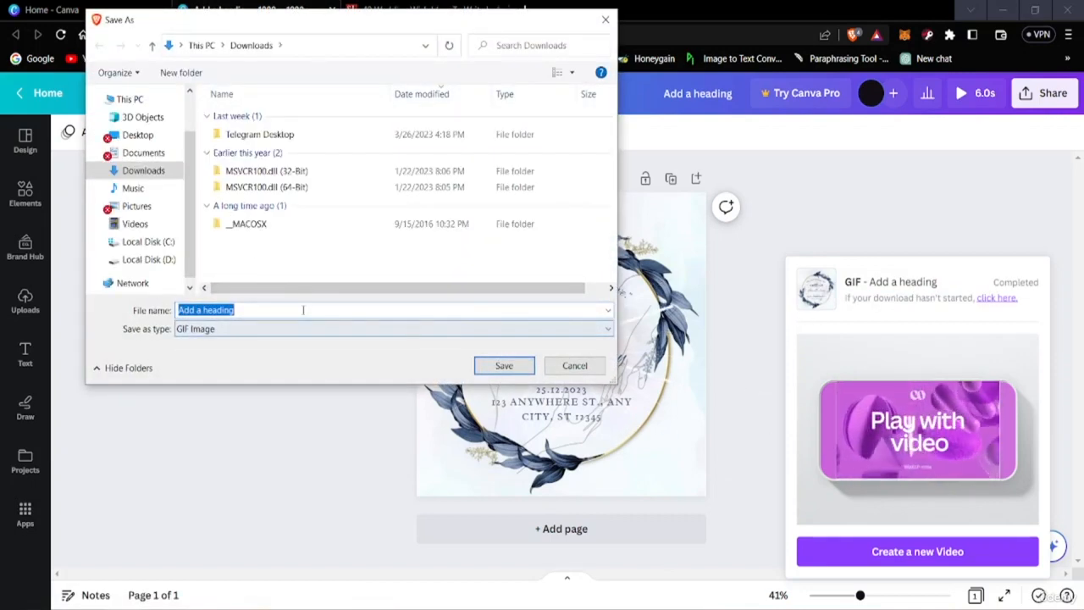
Step: Save the GIF in the Downloads folder under the file name "wedding cardsss"
{"action": "key", "text": "BackSpace"}
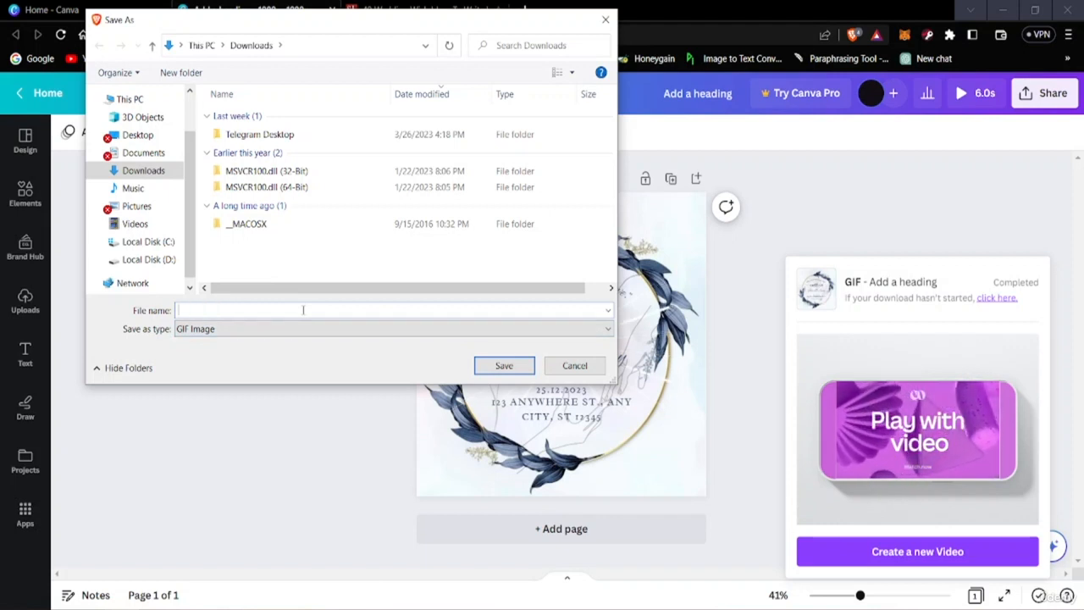
{"action": "type", "text": "wedding cardsss"}
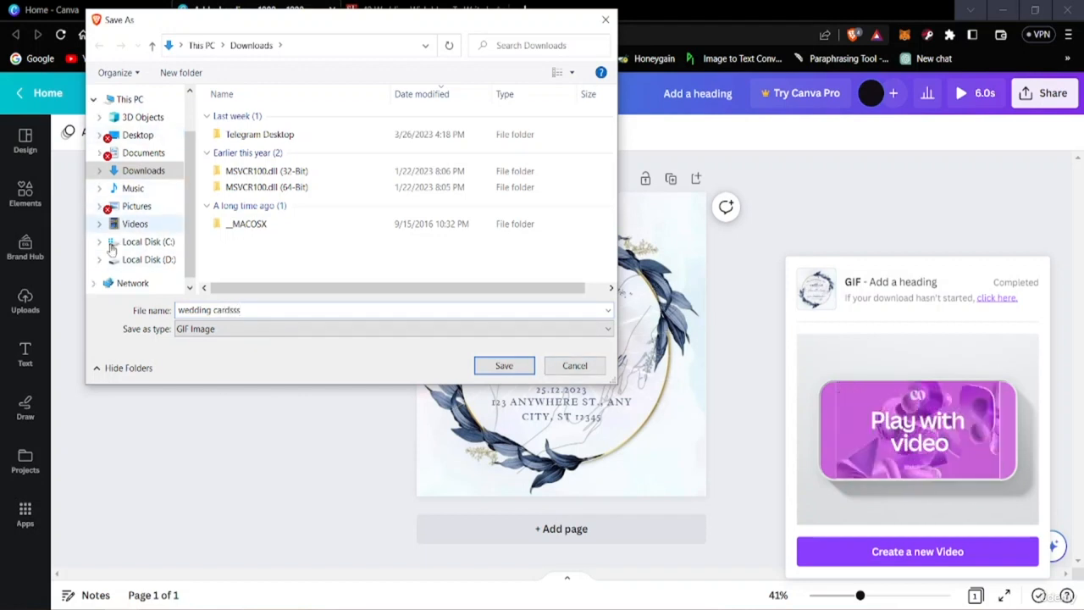
{"action": "scroll", "coordinate": [119, 212], "scroll_direction": "down", "scroll_amount": 1}
{"action": "scroll", "coordinate": [132, 200], "scroll_direction": "up", "scroll_amount": 2}
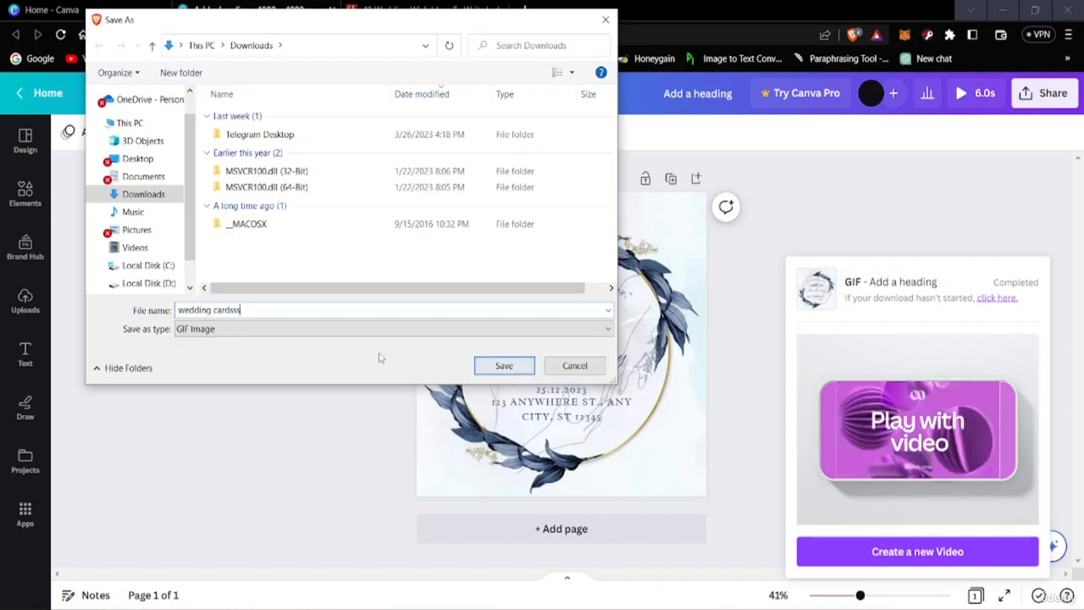
{"action": "left_click", "coordinate": [531, 369]}
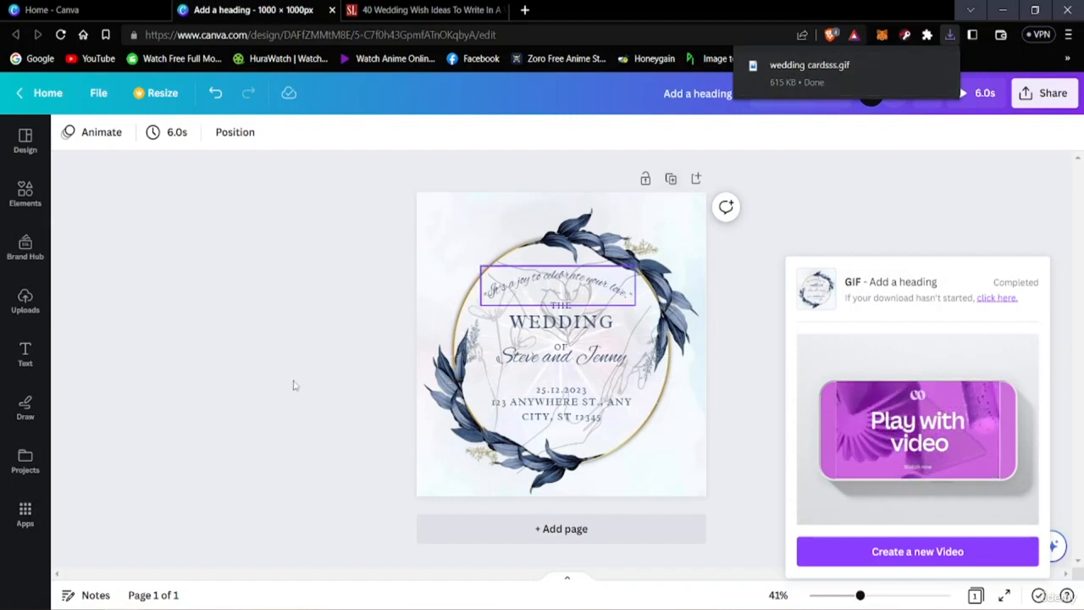
Step: View the downloaded wedding cardsss.gif in the Photos app, return to the design and dismiss the download notice
{"action": "left_click", "coordinate": [794, 76]}
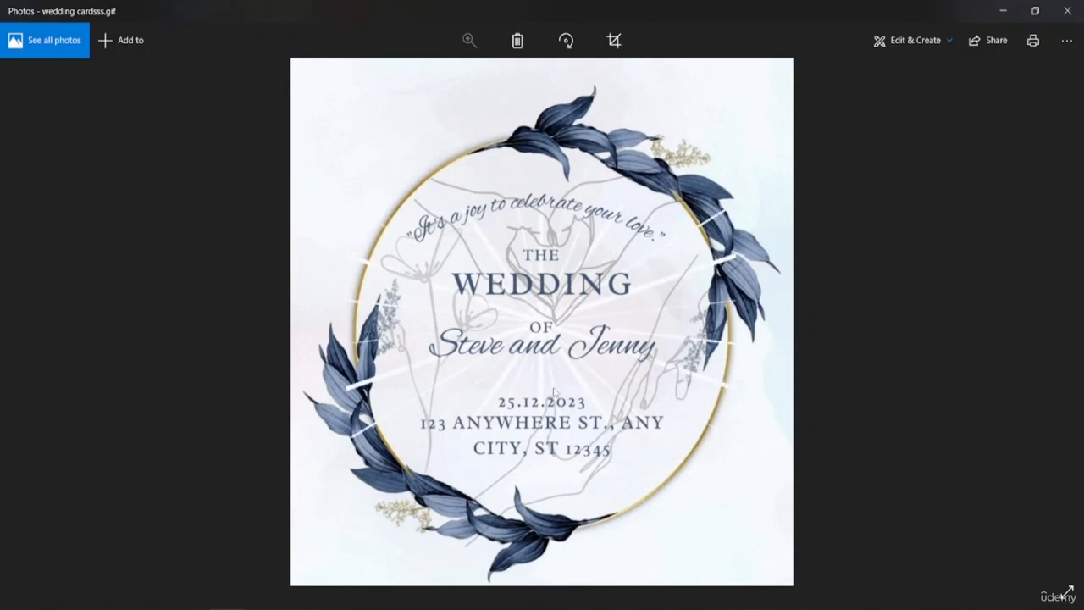
{"action": "left_click", "coordinate": [1067, 11]}
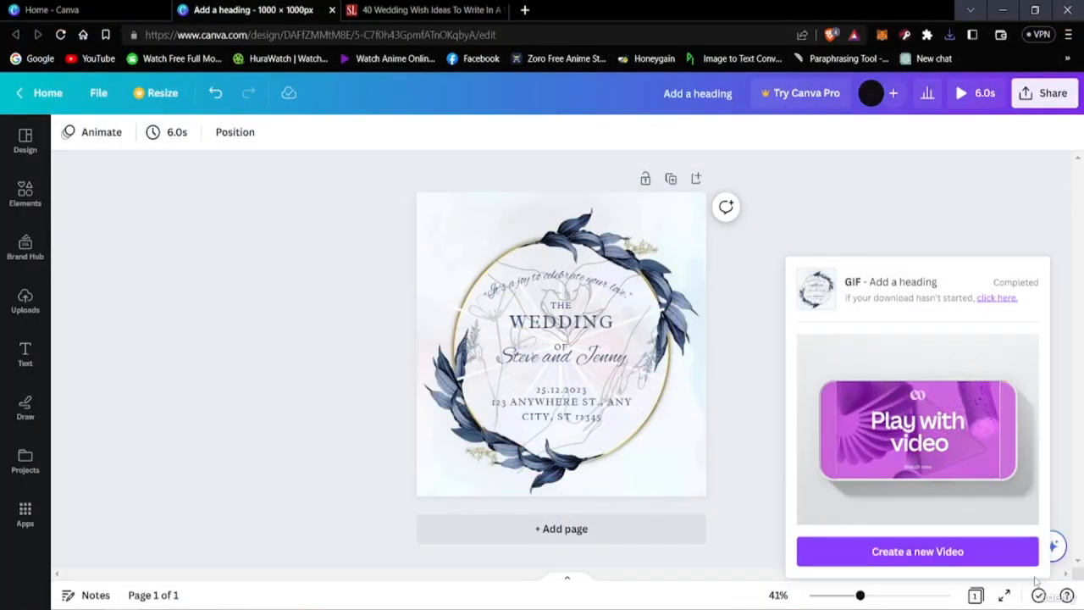
{"action": "left_click", "coordinate": [745, 474]}
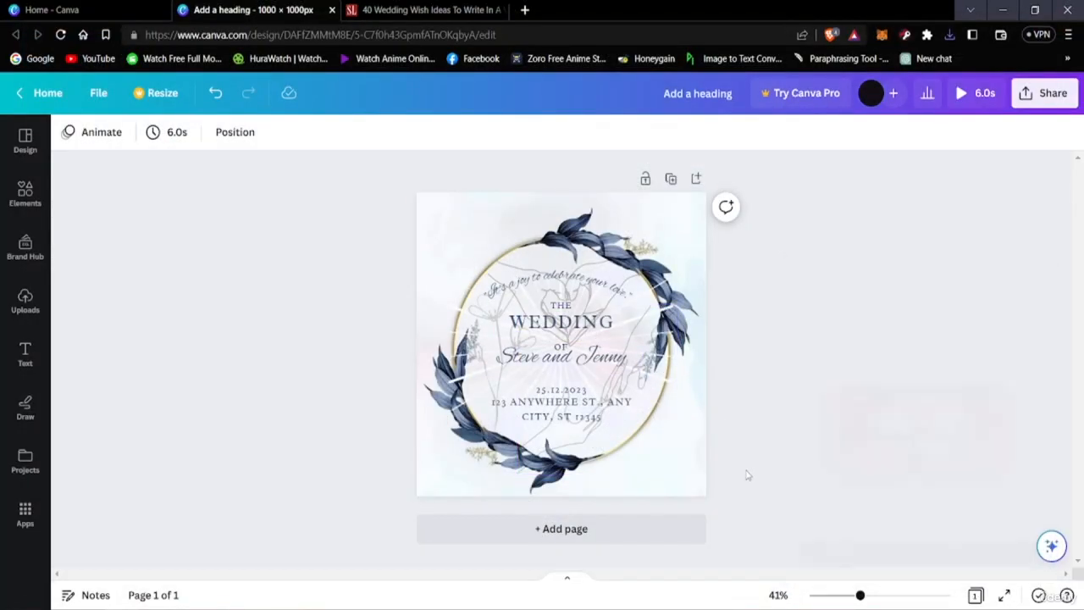
Step: Download the wedding card design again with PNG as the file type
{"action": "left_click", "coordinate": [1046, 95]}
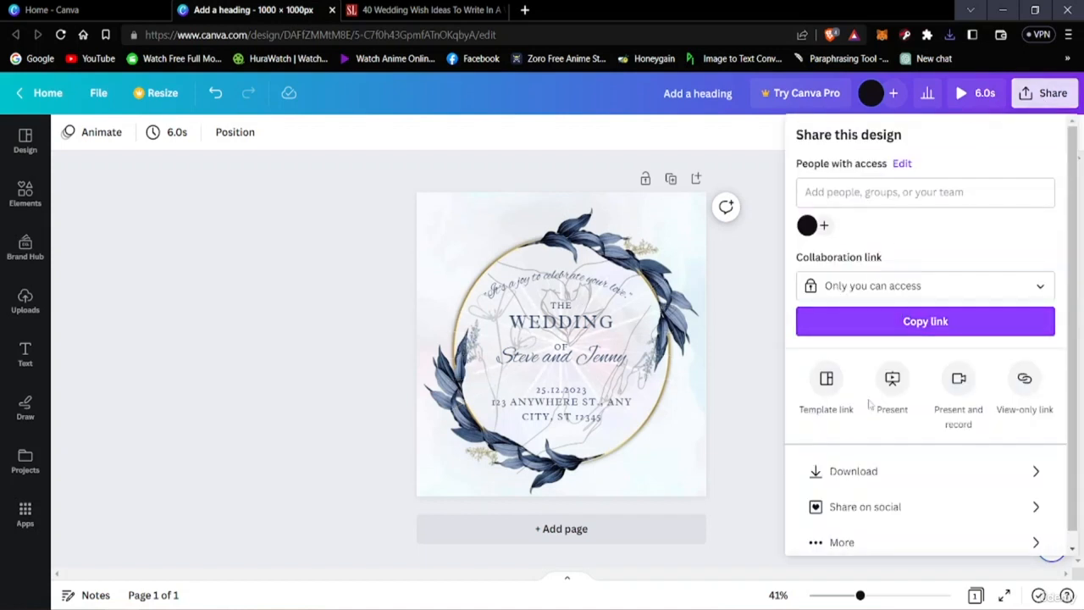
{"action": "left_click", "coordinate": [856, 472]}
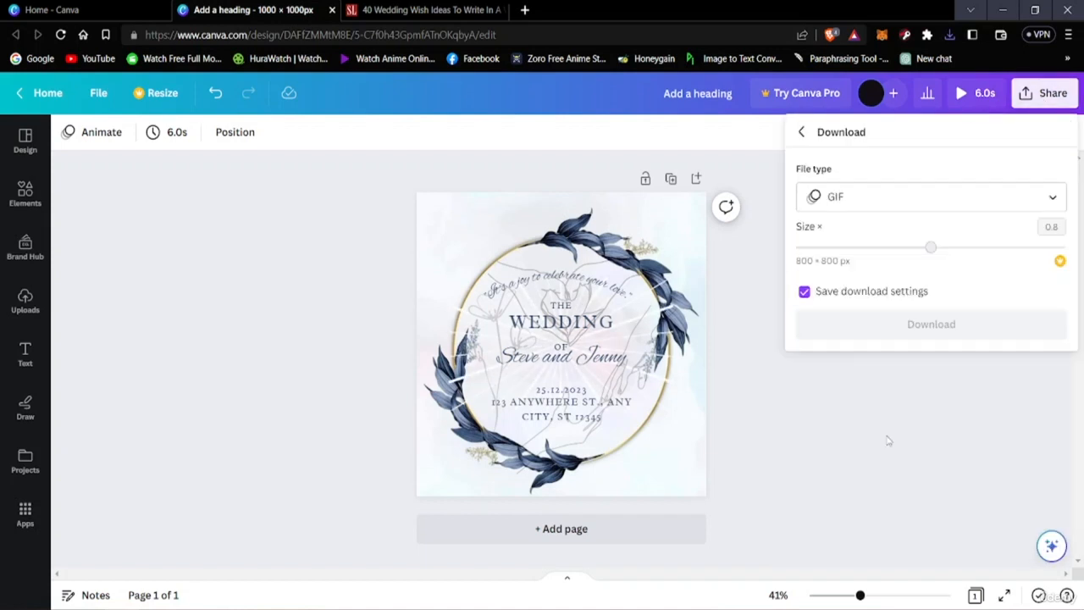
{"action": "left_click", "coordinate": [855, 207]}
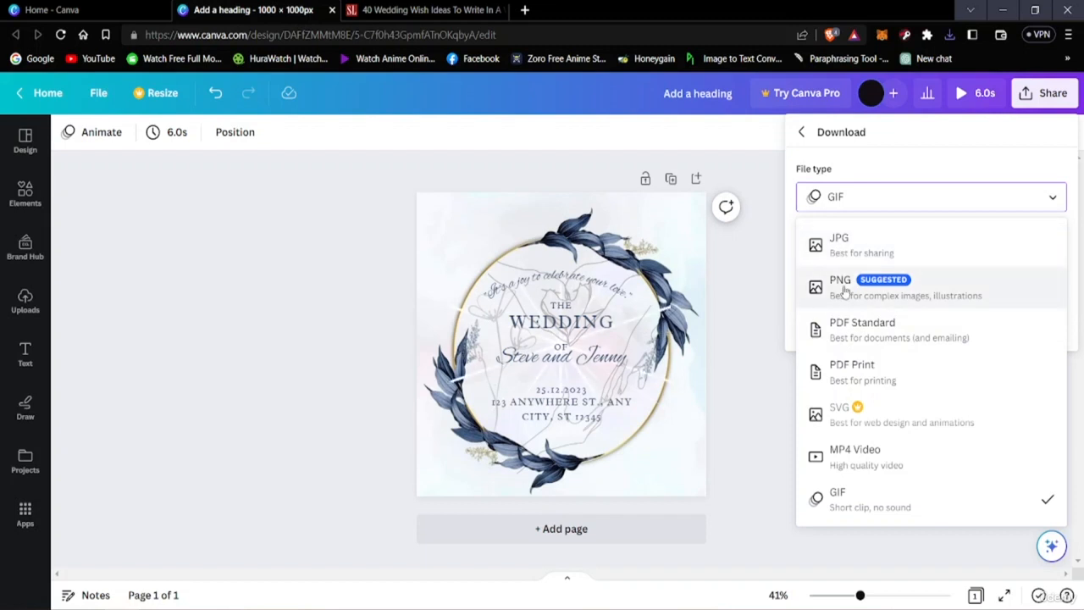
{"action": "left_click", "coordinate": [837, 285]}
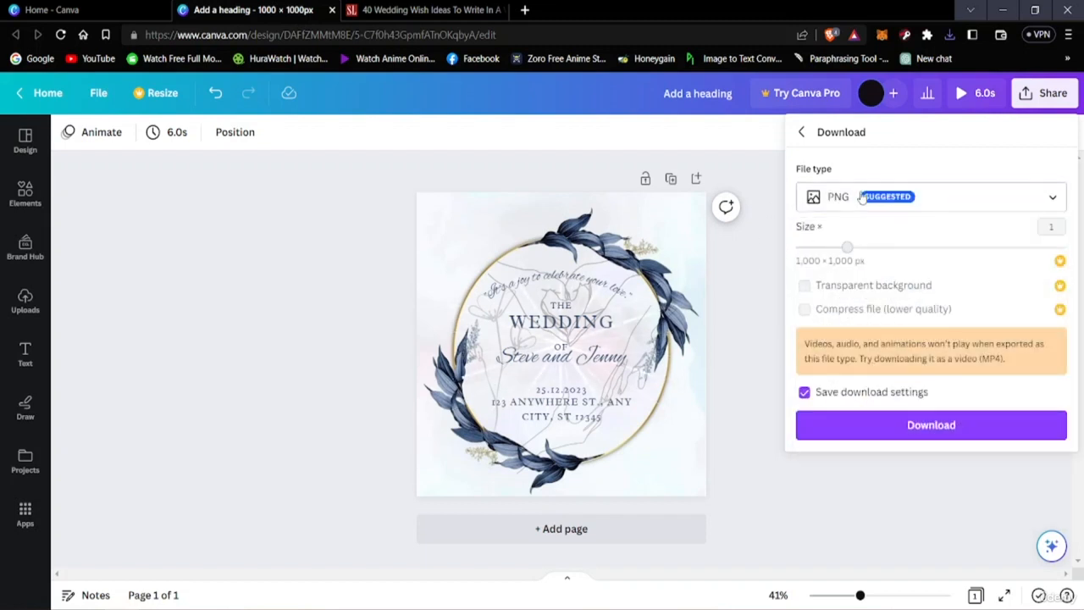
{"action": "left_click", "coordinate": [886, 422]}
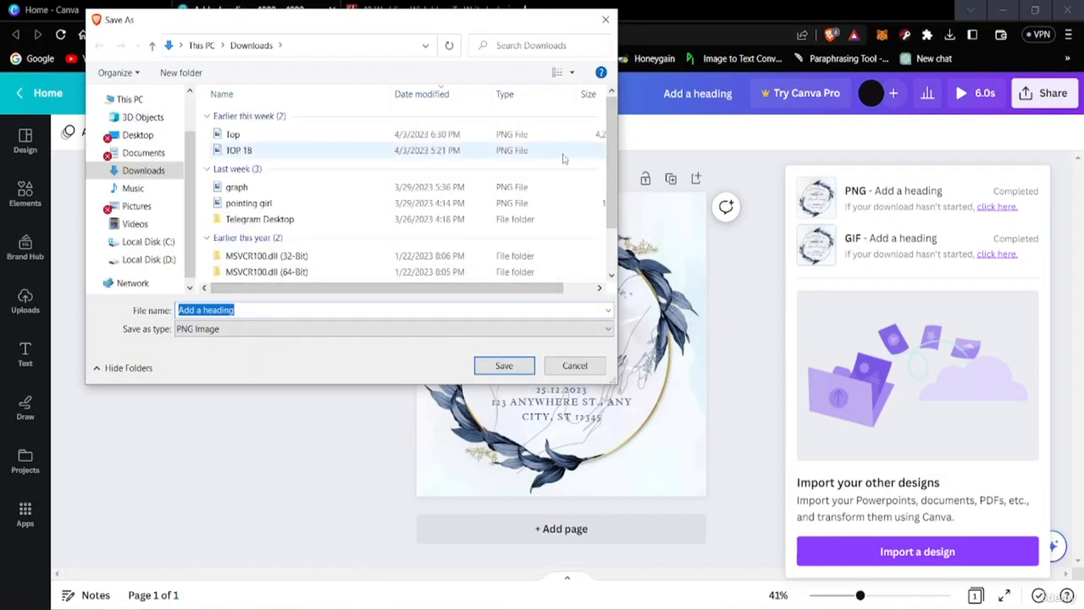
Step: Save the PNG in the Downloads folder as "wedding cardss22" and check the image in the Photos app
{"action": "key", "text": "BackSpace"}
{"action": "type", "text": "wedding cardss"}
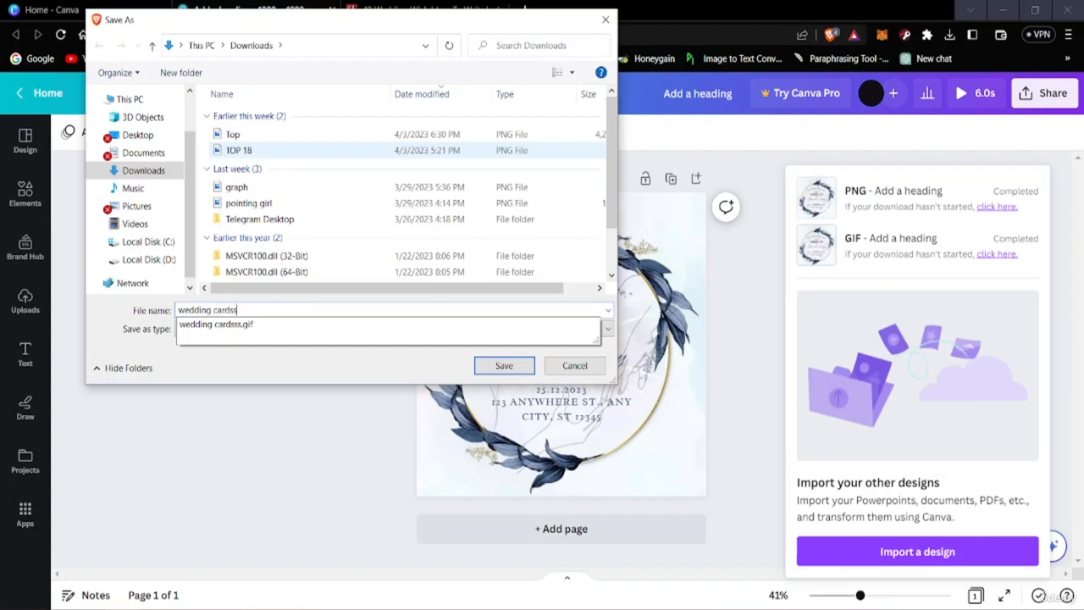
{"action": "type", "text": "22"}
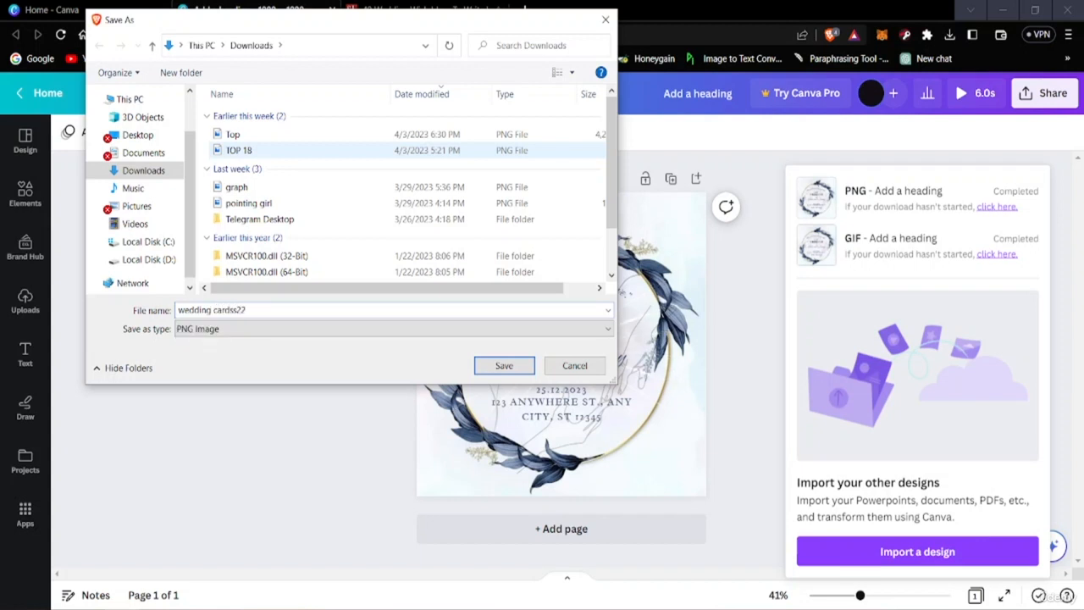
{"action": "left_click", "coordinate": [504, 365]}
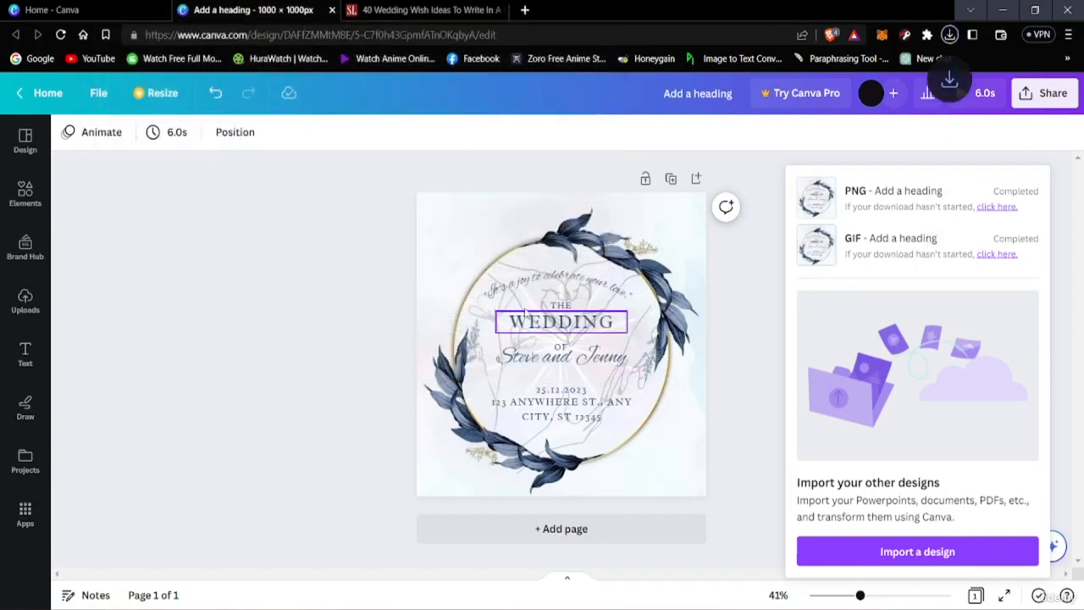
{"action": "left_click", "coordinate": [370, 346]}
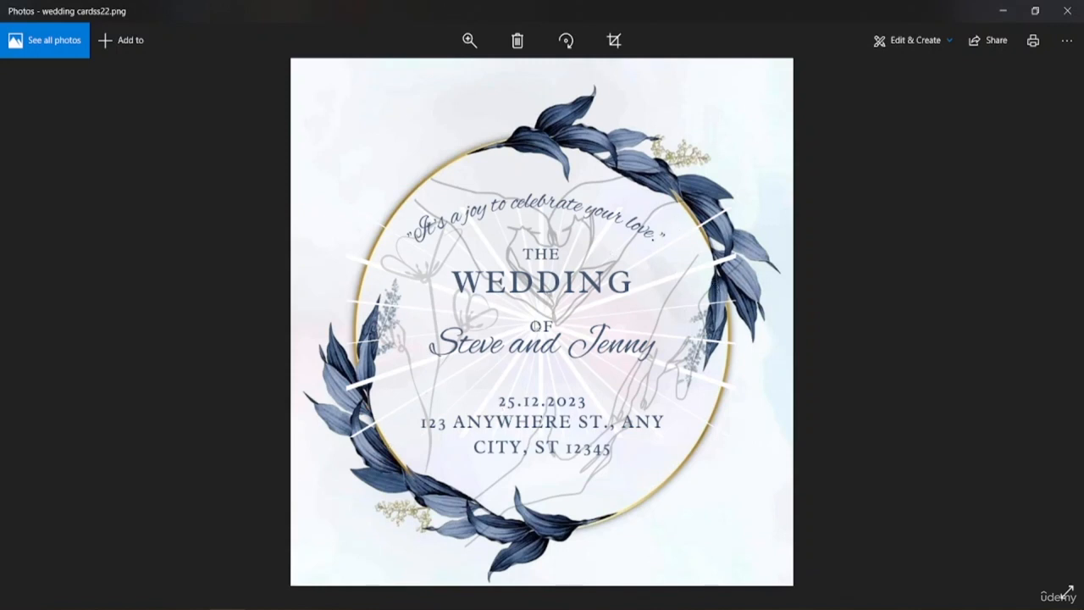
{"action": "left_click", "coordinate": [1066, 11]}
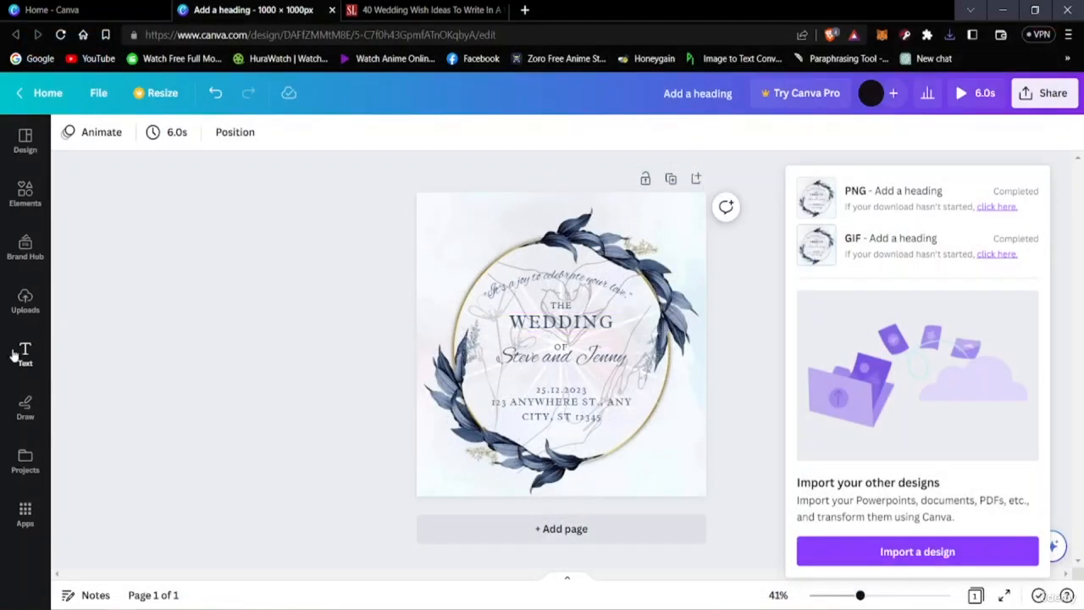